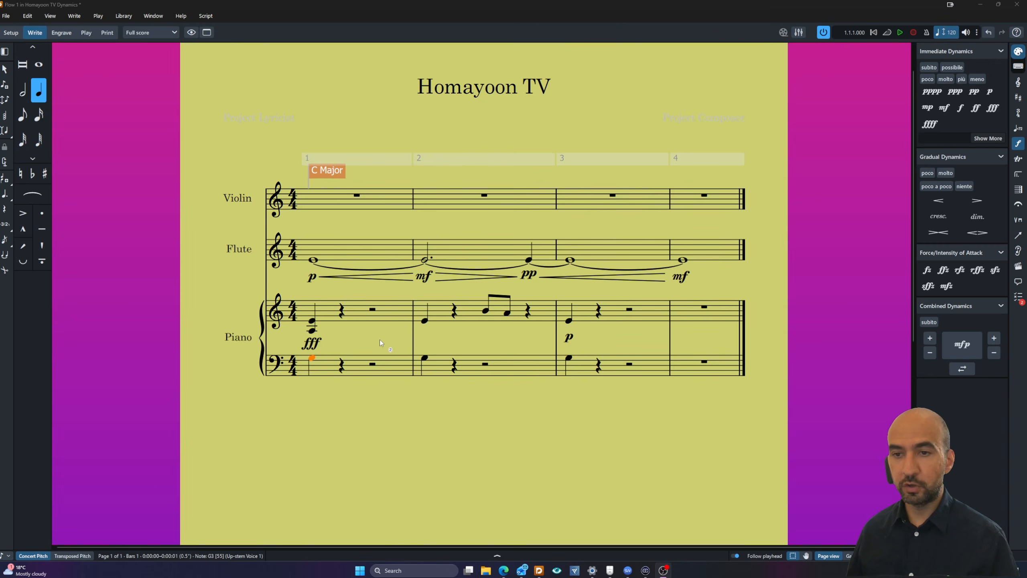
click(341, 310)
key(shift+d)
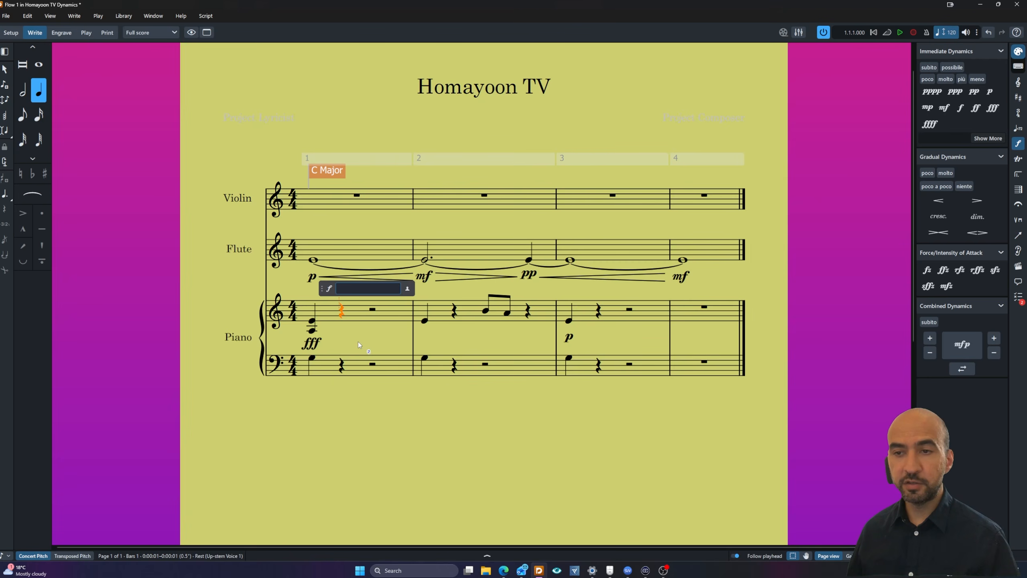
click(358, 342)
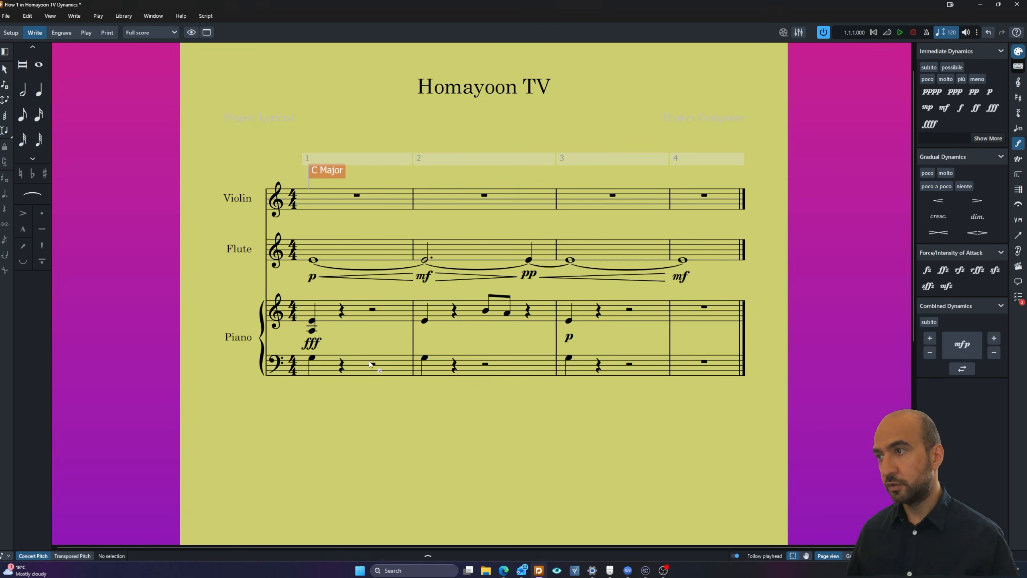
Step: Show the dynamics options and add a molto f dynamic to the first eighth note in bar 2 of the piano
click(1020, 66)
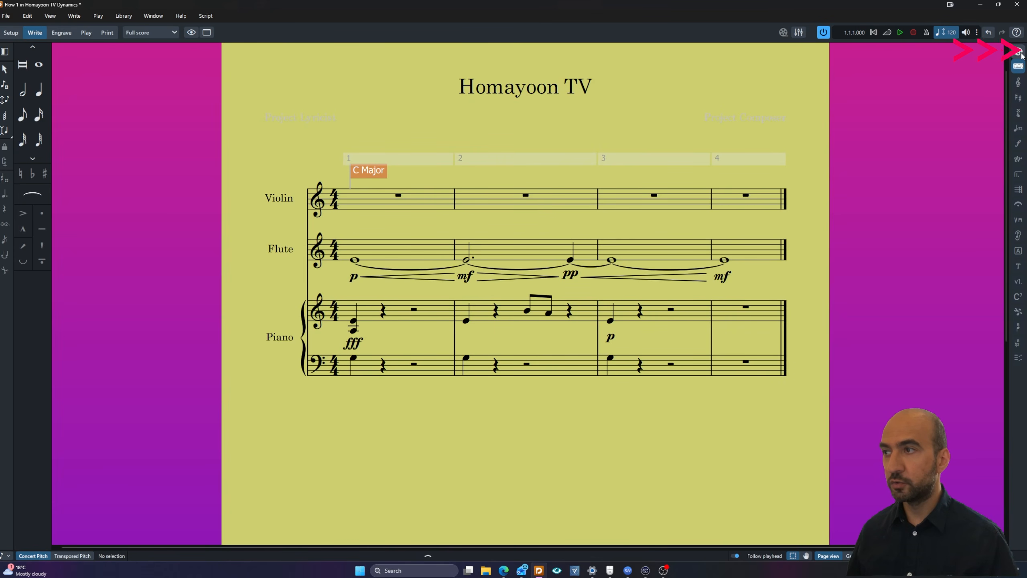
click(1021, 54)
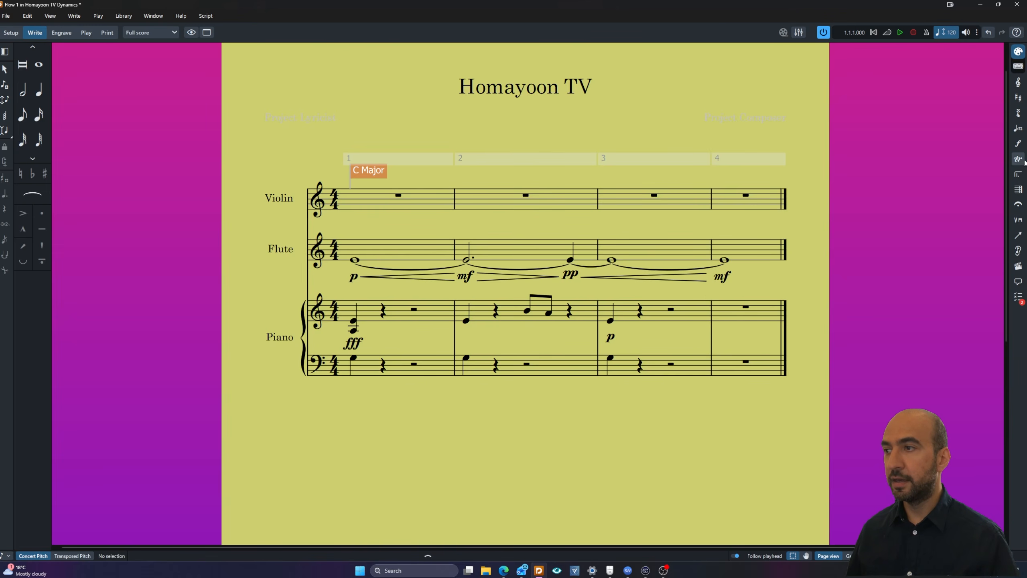
click(1020, 146)
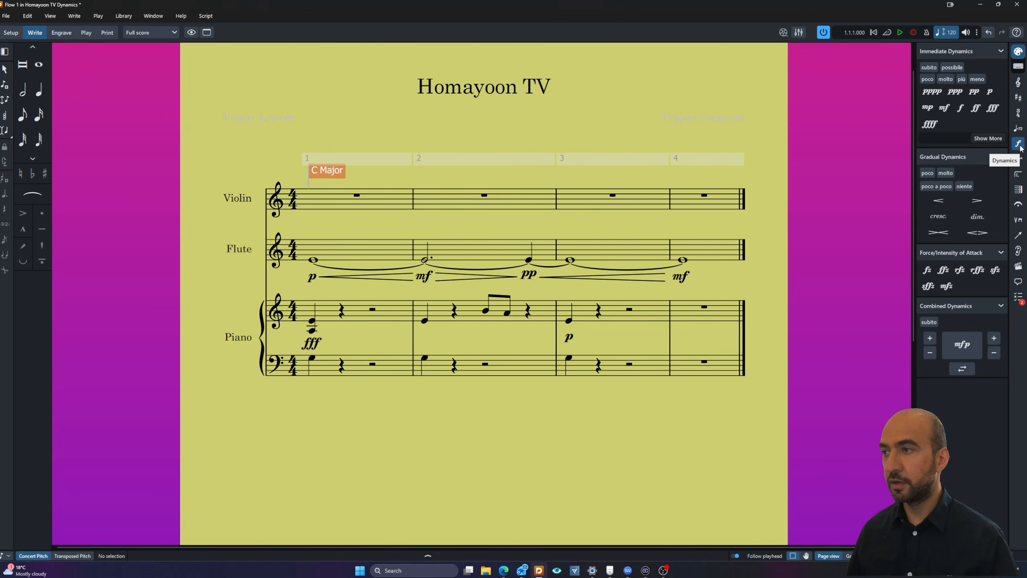
click(946, 80)
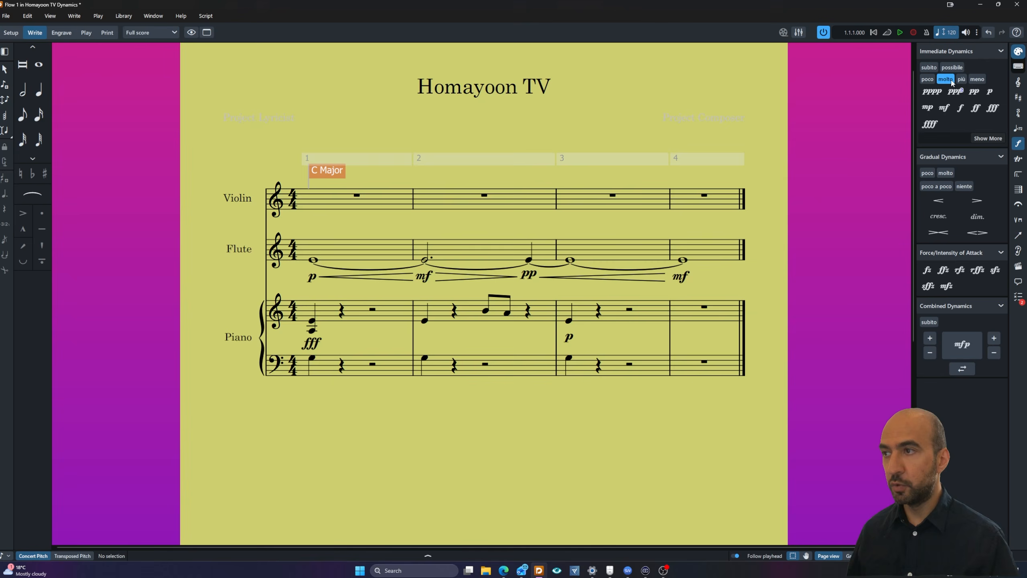
click(962, 108)
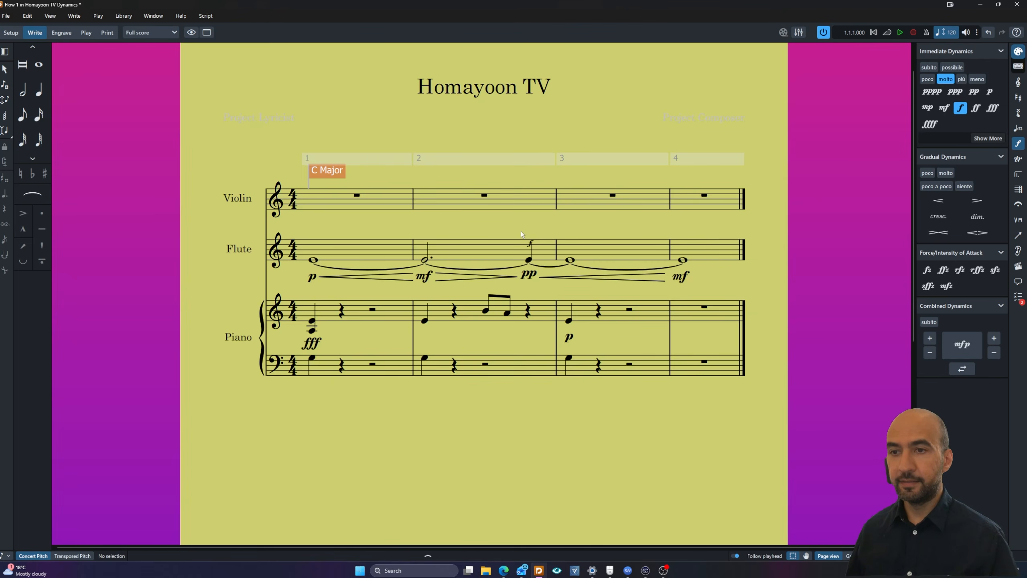
click(487, 311)
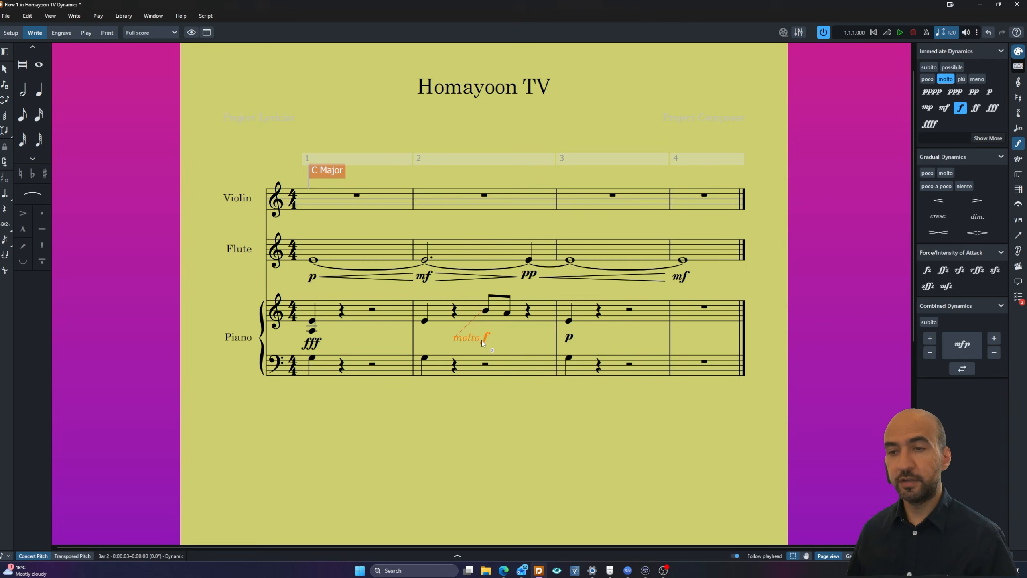
Step: Try copying the molto f dynamic to the first note and the half rest of piano bar 3, and undo both copies
key(alt)
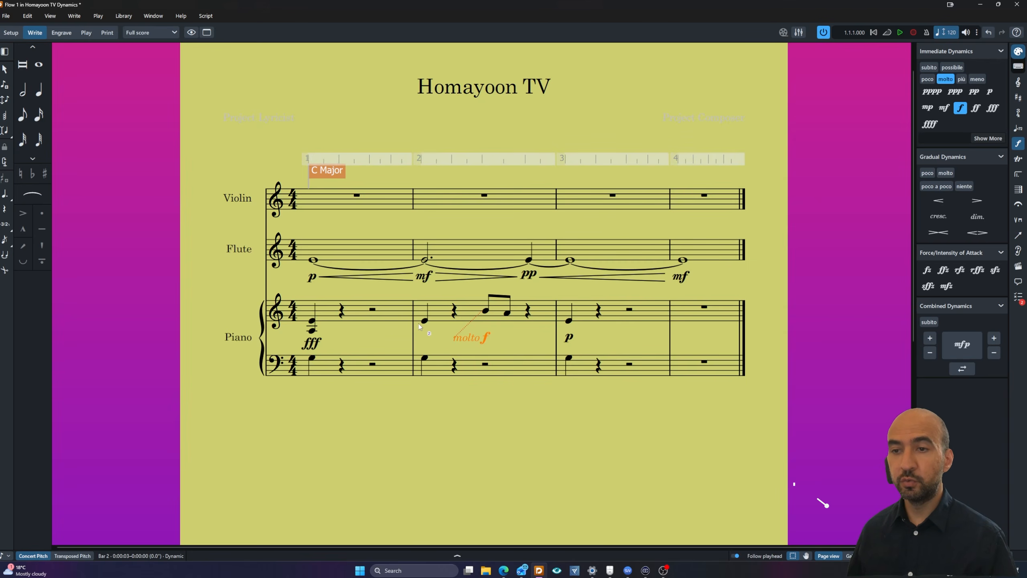
alt+click(570, 323)
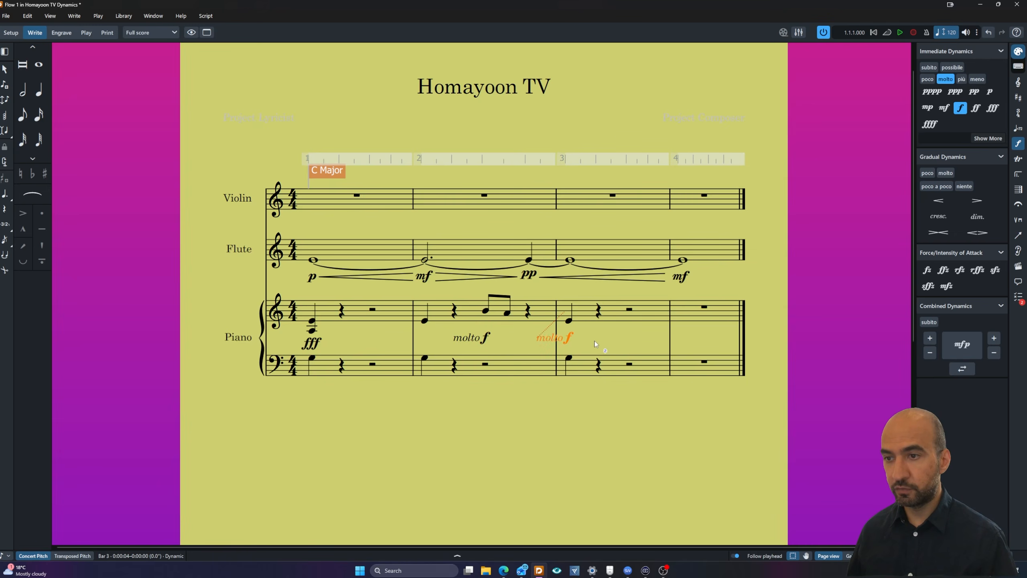
alt+click(628, 314)
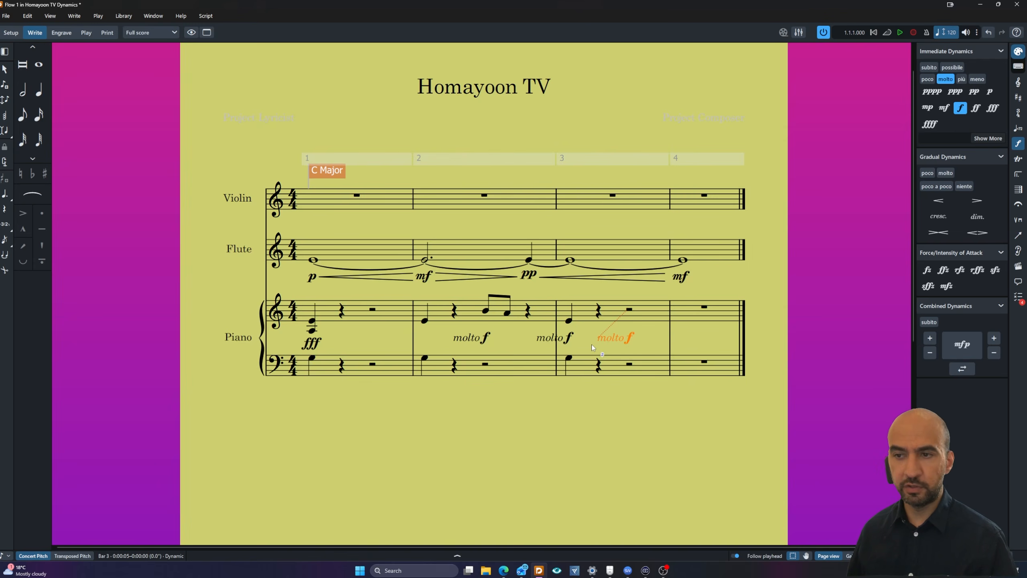
key(ctrl+z)
key(ctrl+z)
Step: Try copying the first piano note of bar 3 to beats 2 and 3, and undo both copies
click(569, 321)
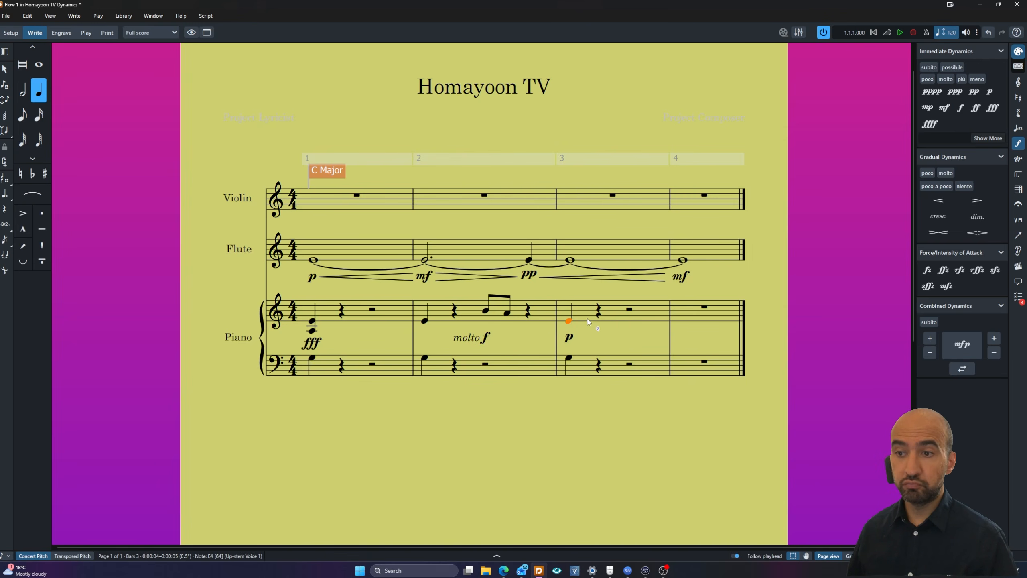
click(597, 321)
click(628, 323)
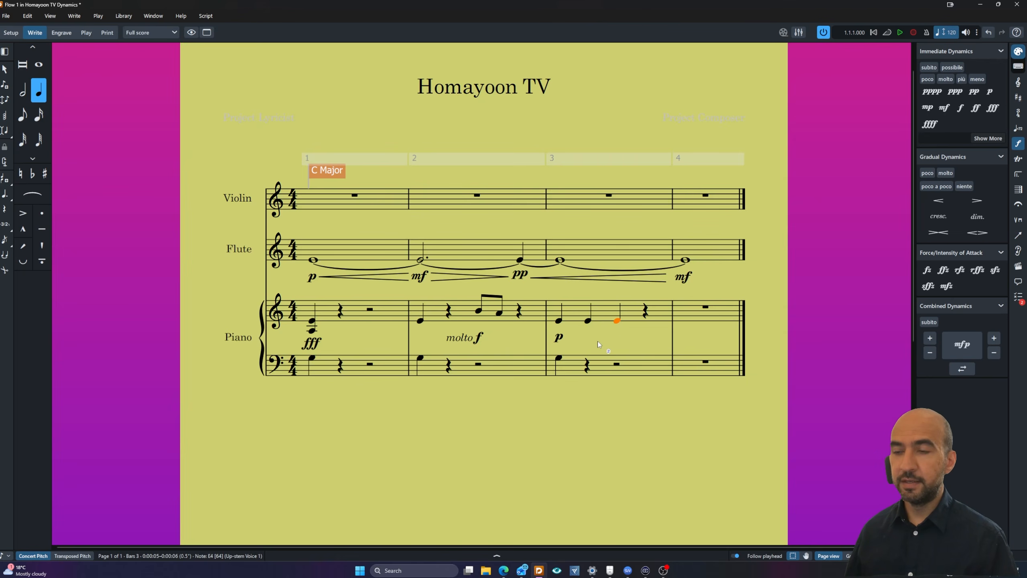
key(alt+Left)
key(alt+Left)
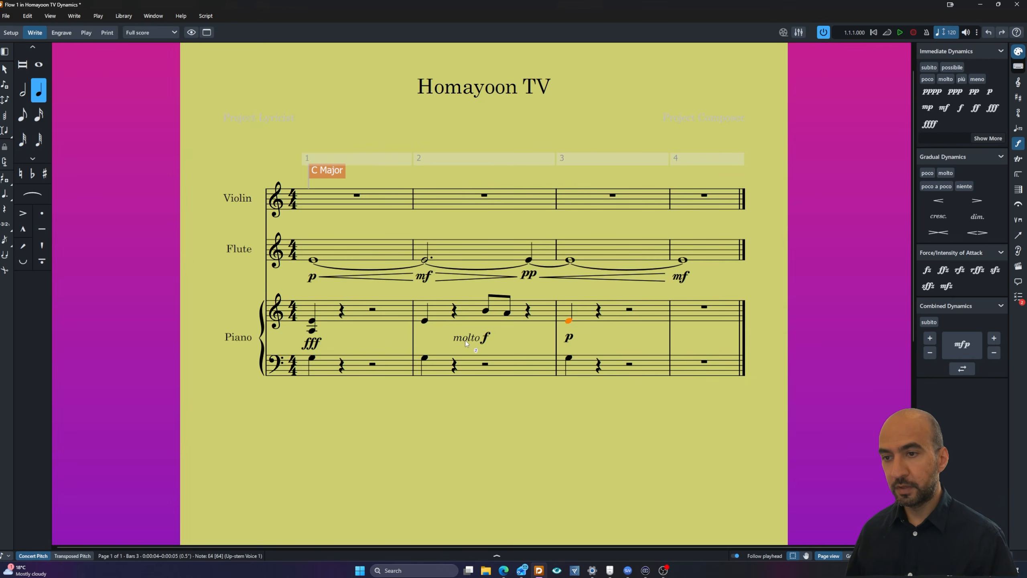
Step: Add a subito f dynamic at the quarter rest in bar 1 of the piano's upper staff
click(341, 311)
key(shift+d)
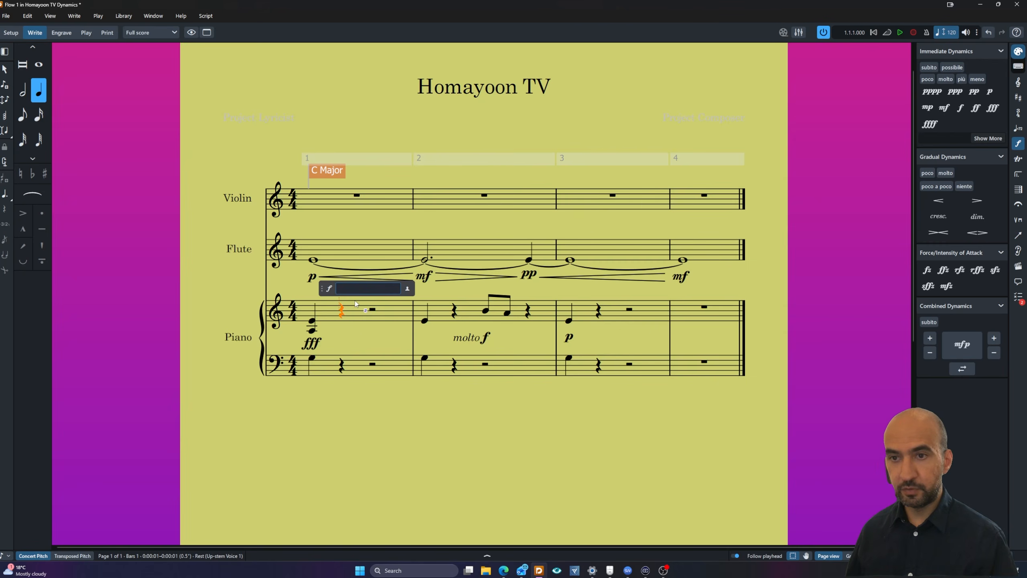
text(su)
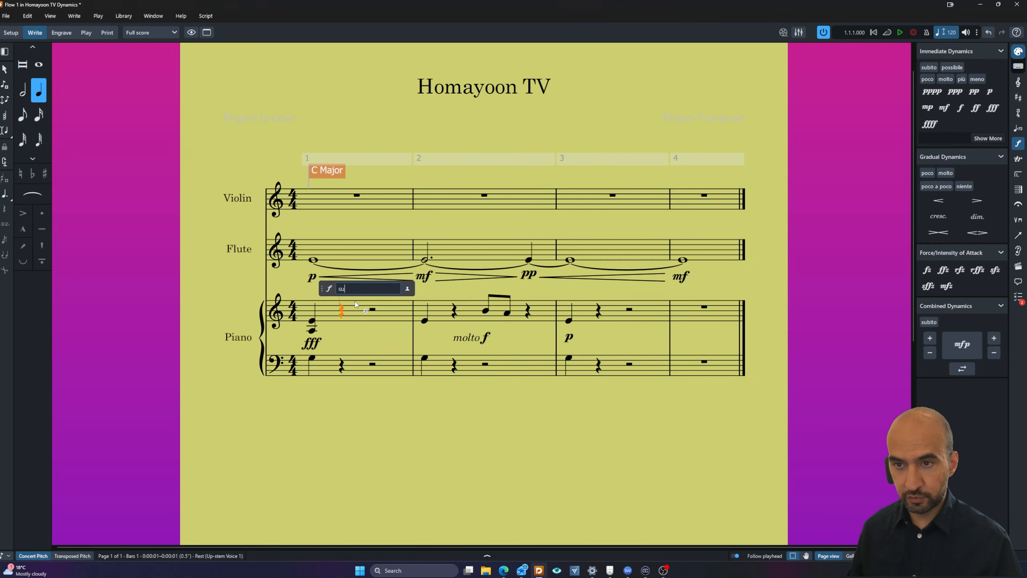
text(bf)
key(Return)
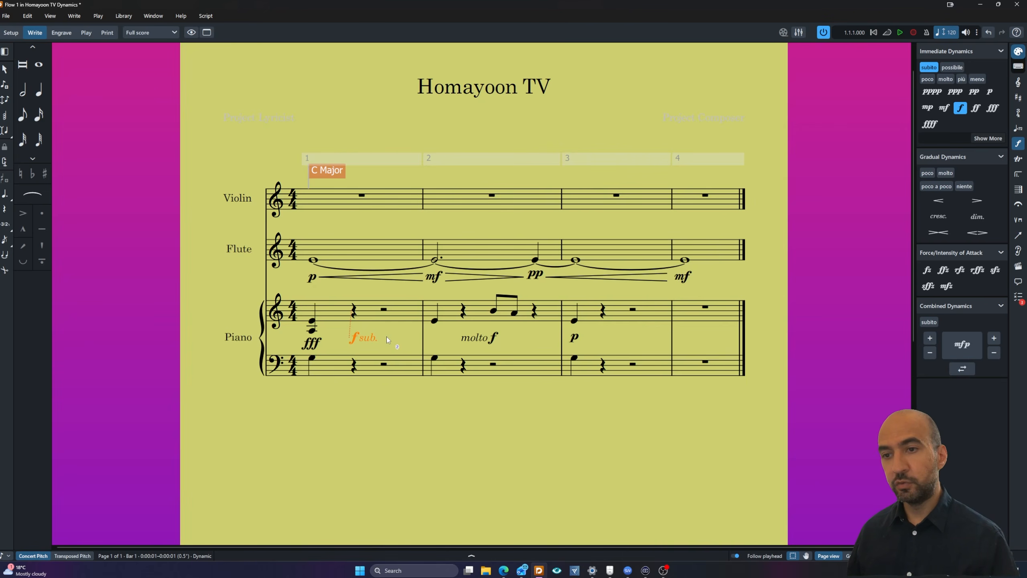
Step: Show the properties of the subito f dynamic and try its placement and parenthesized options, resetting each one
click(470, 557)
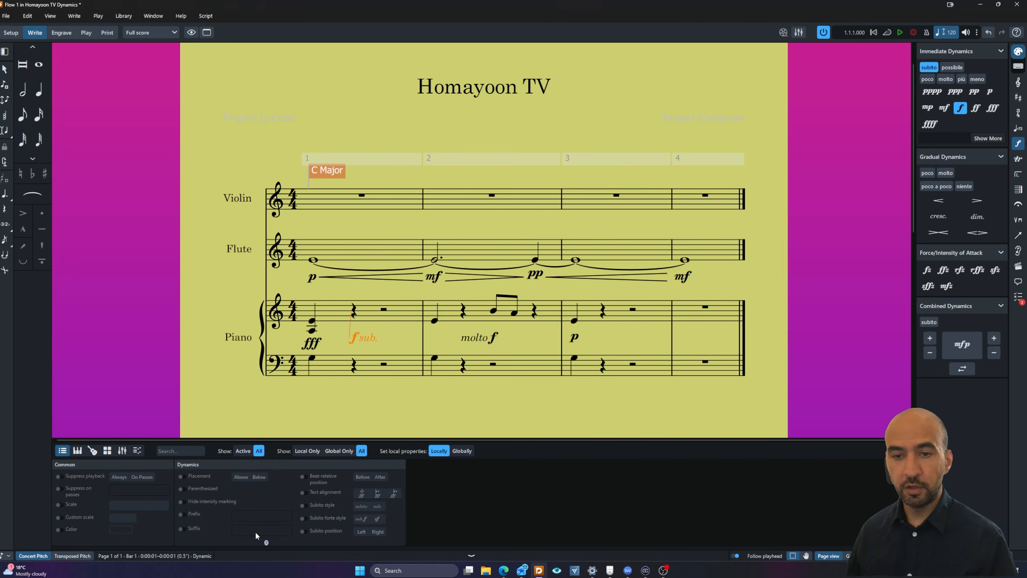
click(181, 477)
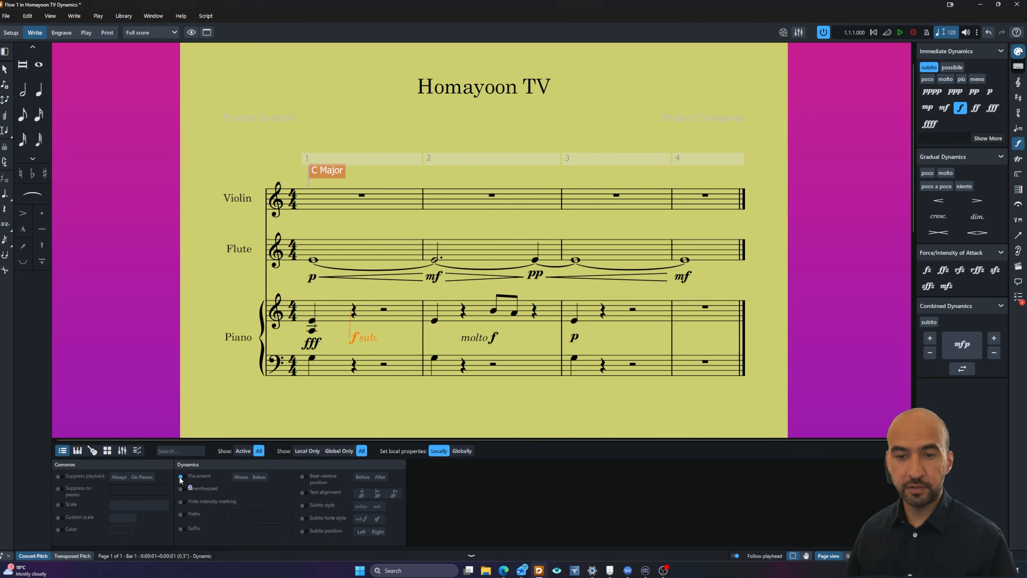
click(181, 478)
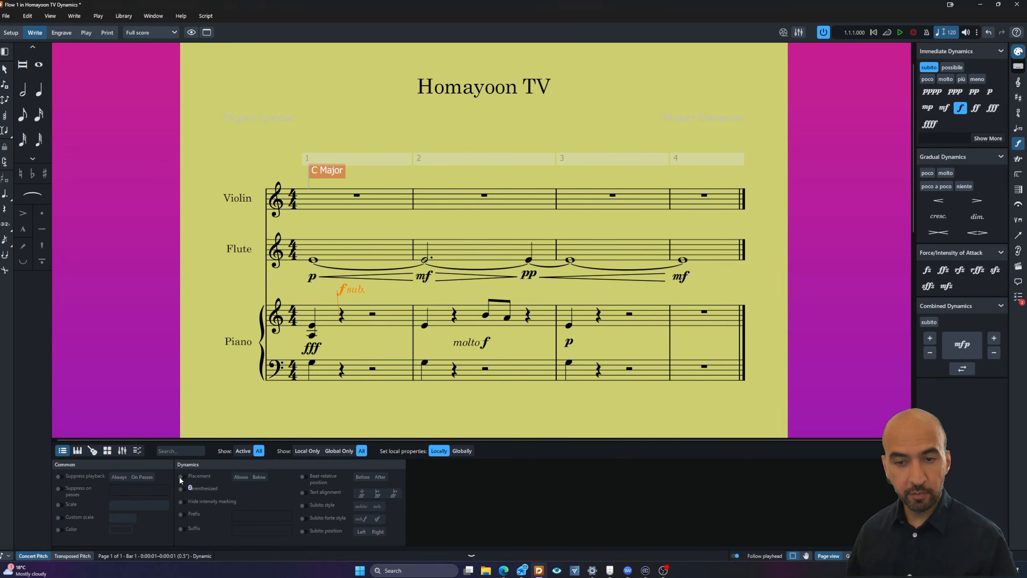
click(183, 490)
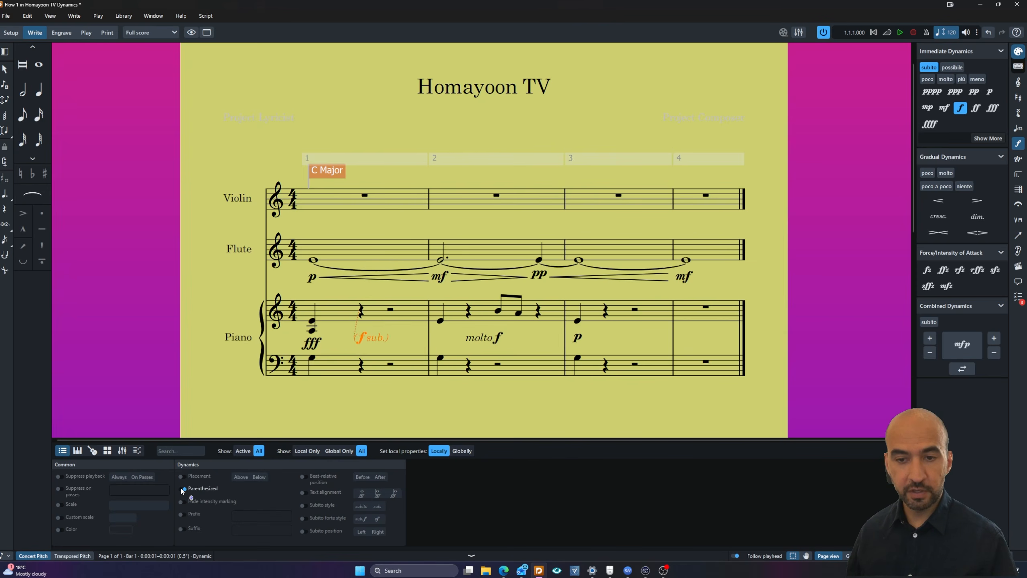
click(183, 490)
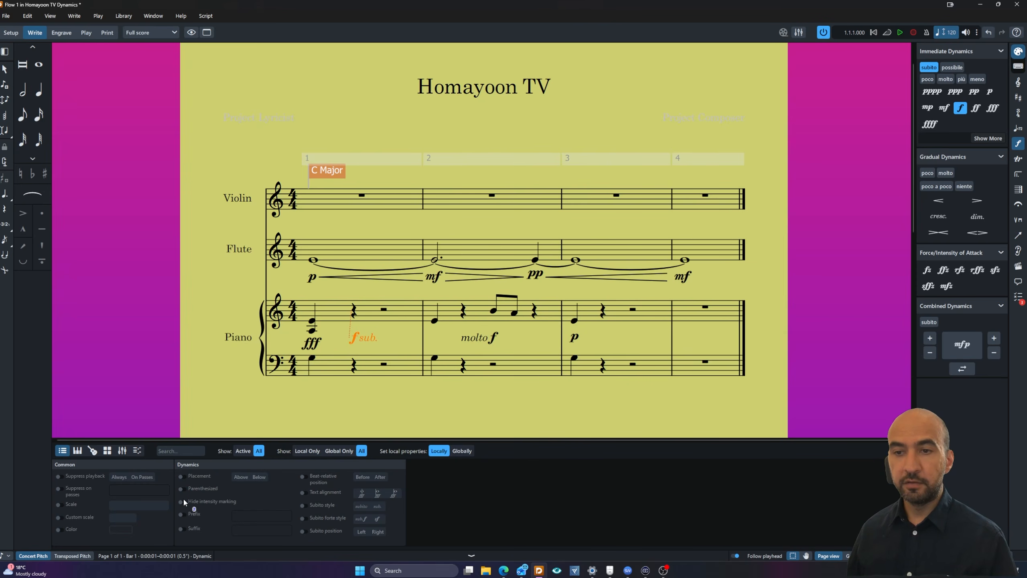
click(183, 502)
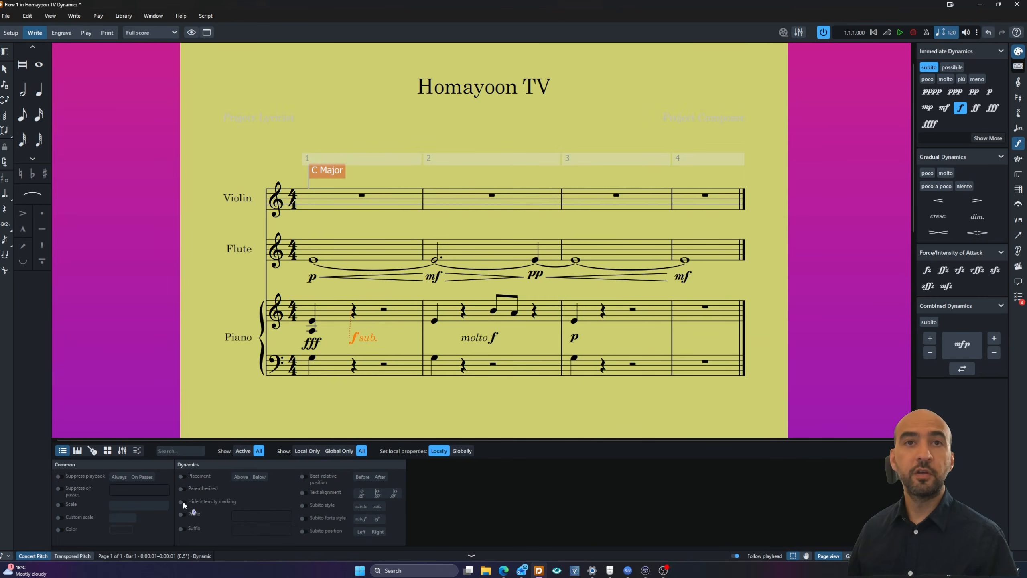
Step: Delete the subito f and fff dynamics from bar 1 of the piano
scroll(458, 392, down, 2)
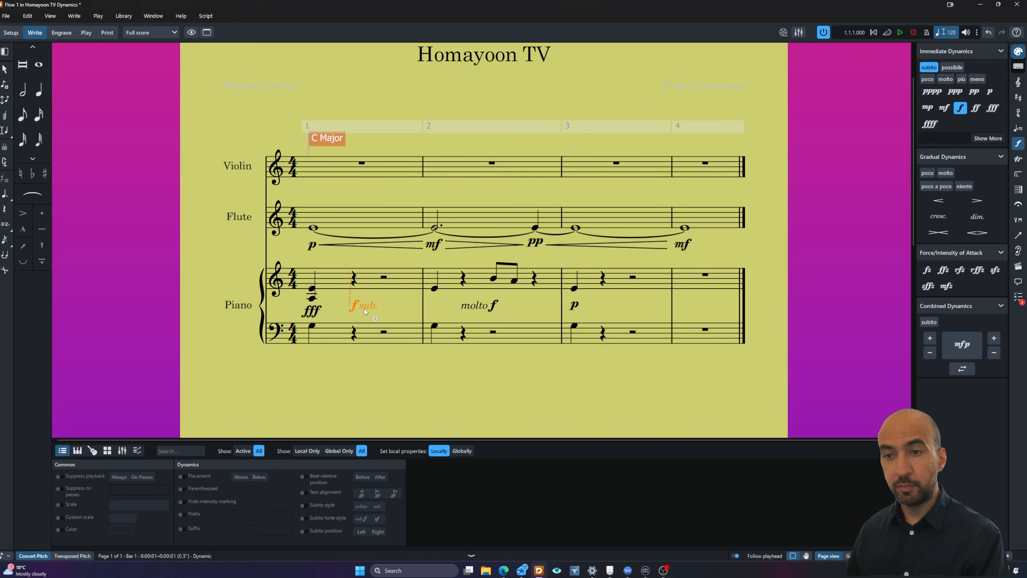
key(Delete)
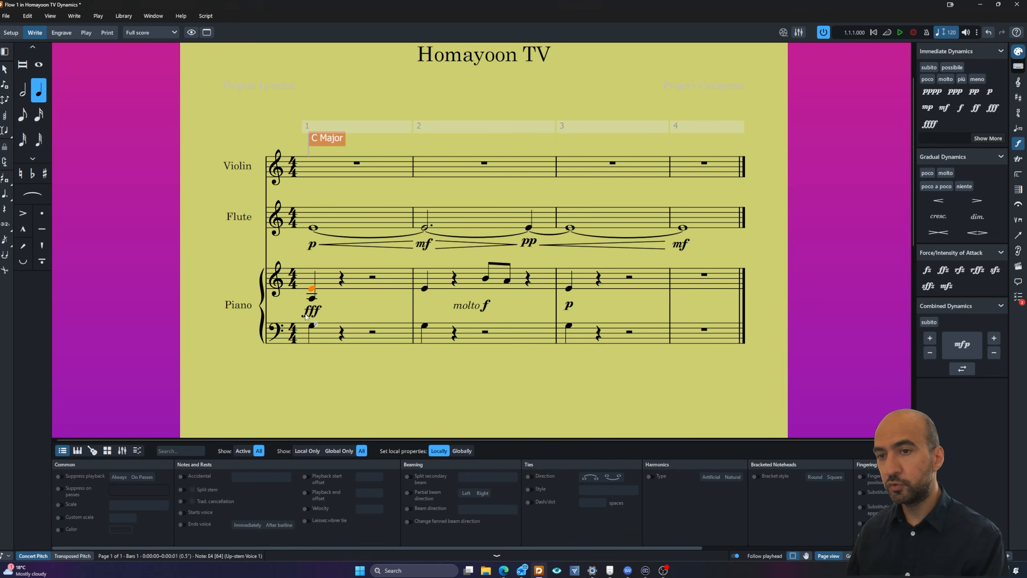
click(311, 311)
key(Delete)
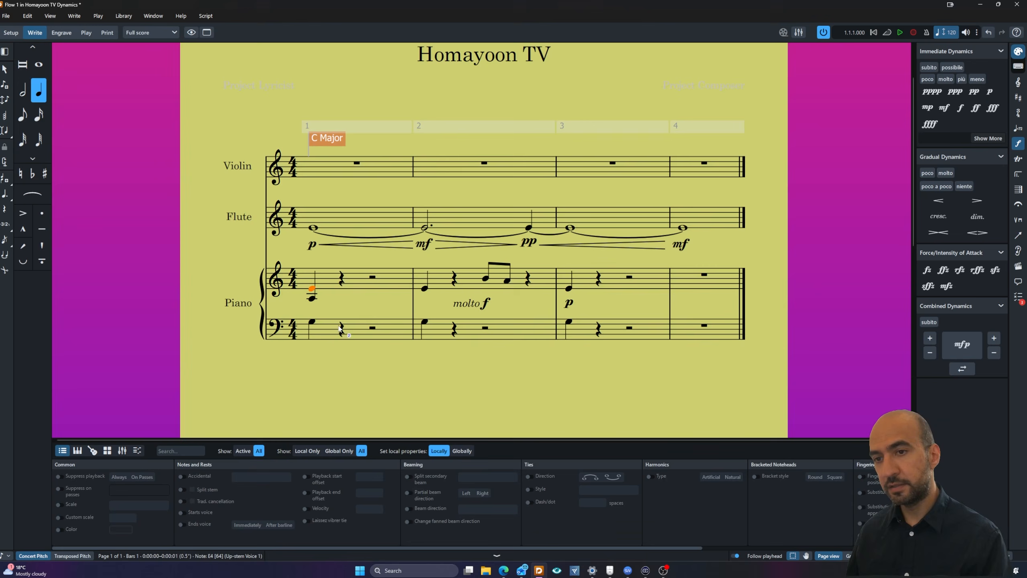
Step: Add an fff dynamic to the lower note of the first chord in the piano's upper staff
click(311, 298)
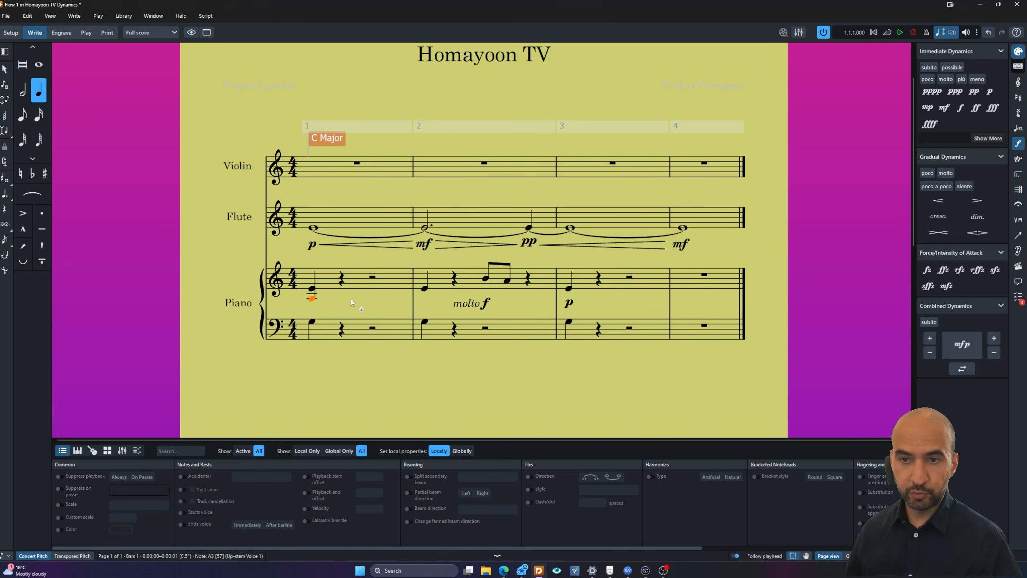
key(shift+d)
text(f)
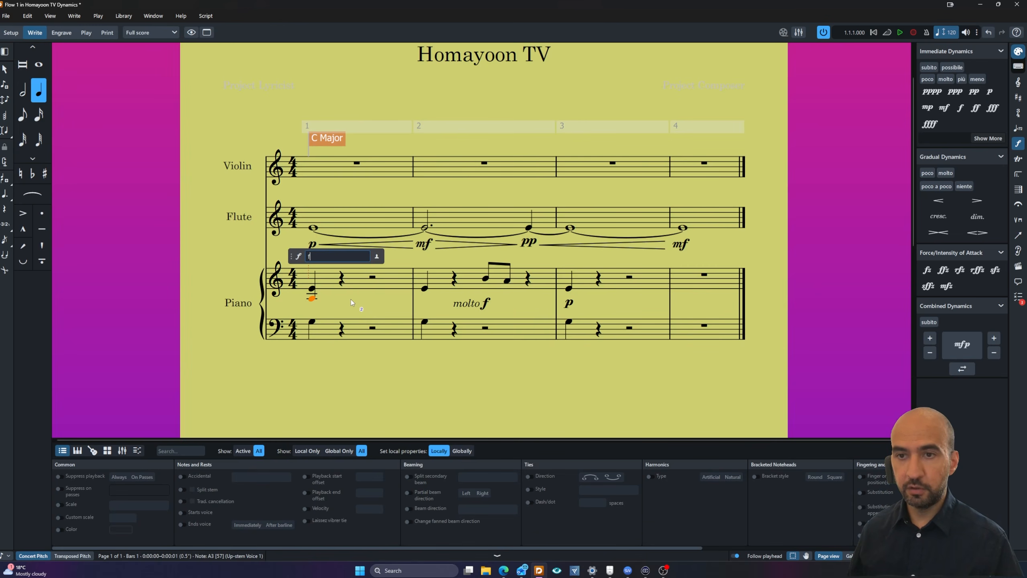
text(ff)
key(Return)
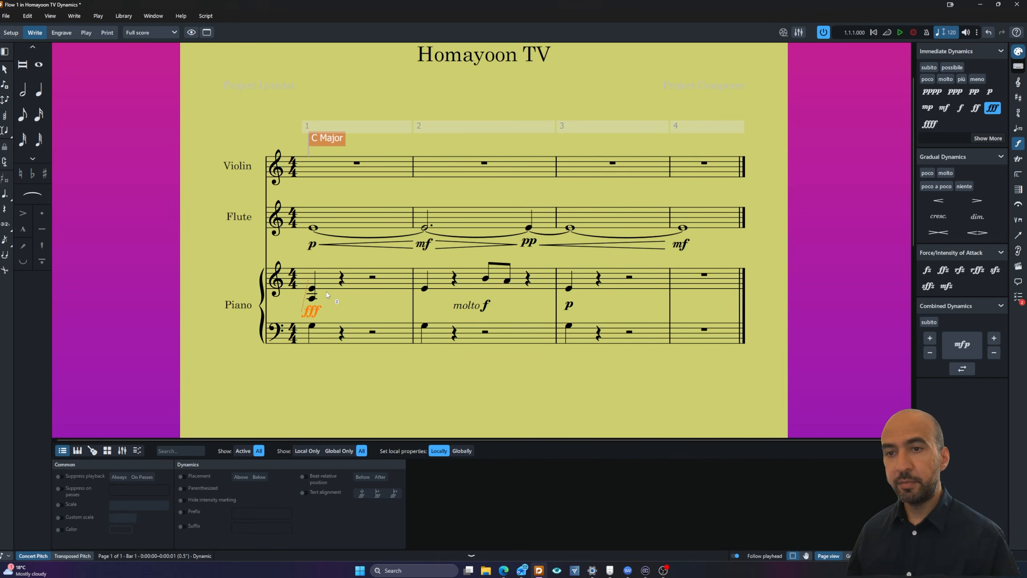
Step: Play back the score from the upper note of the first piano chord and stop within bar 1
click(313, 289)
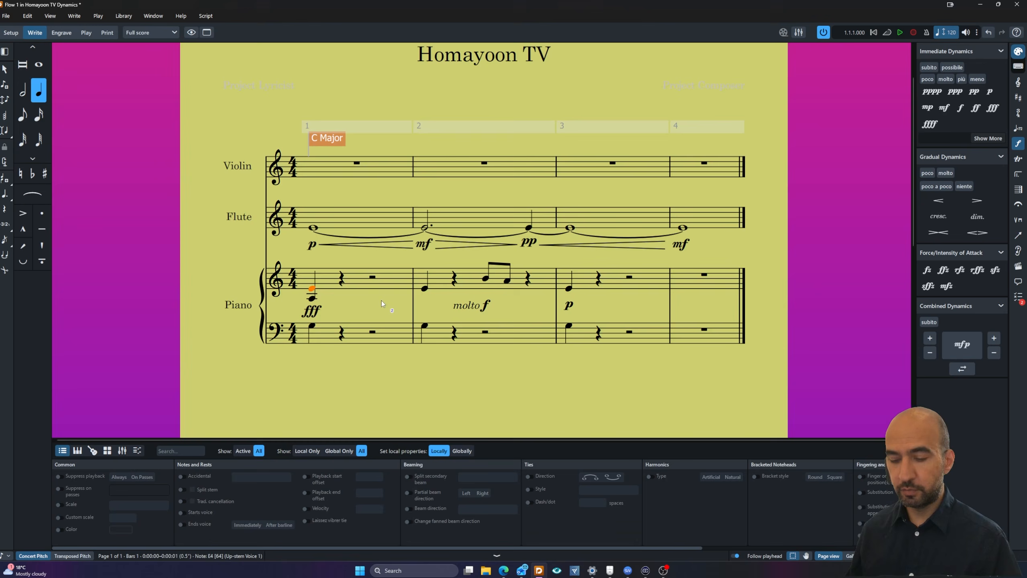
key(space)
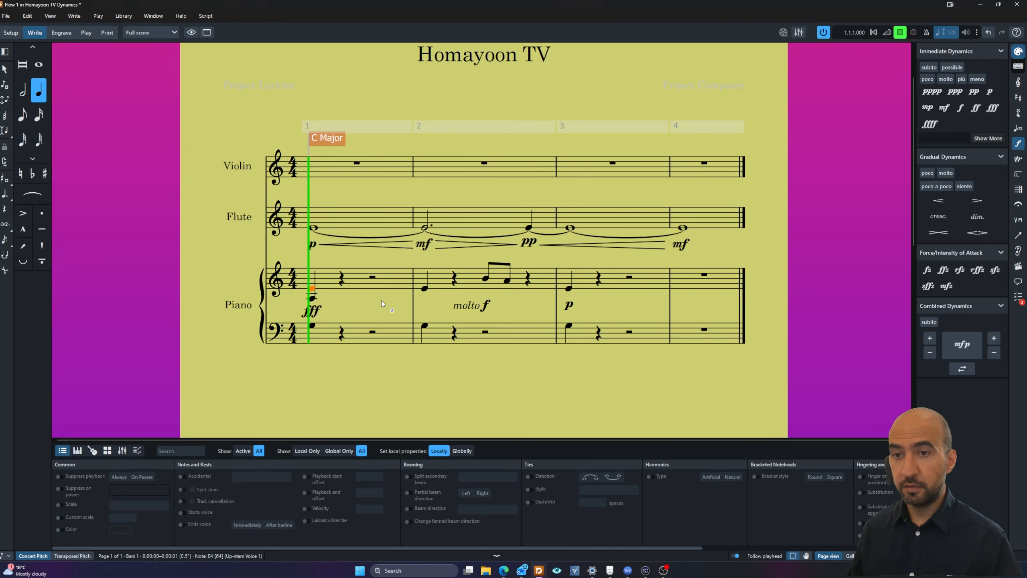
key(space)
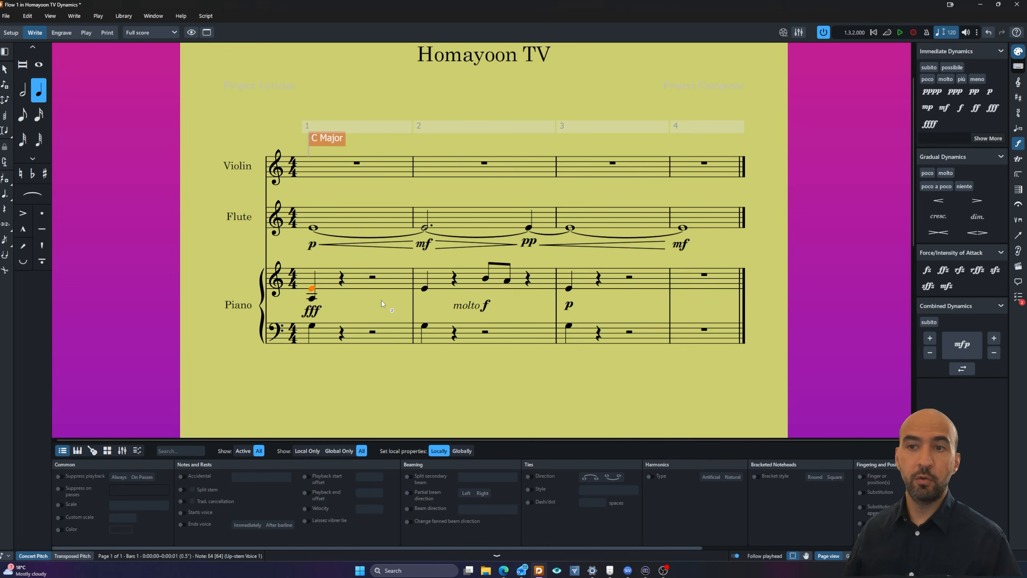
Step: Replace the fff in bar 1 of the piano with a voice-specific fff on the lower note of the first upper-staff chord
click(314, 313)
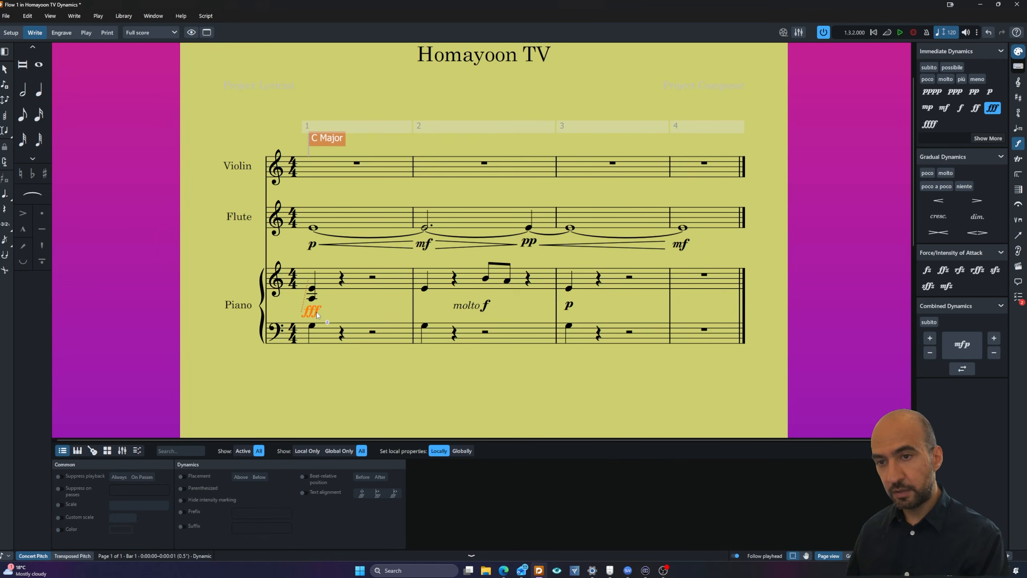
key(Delete)
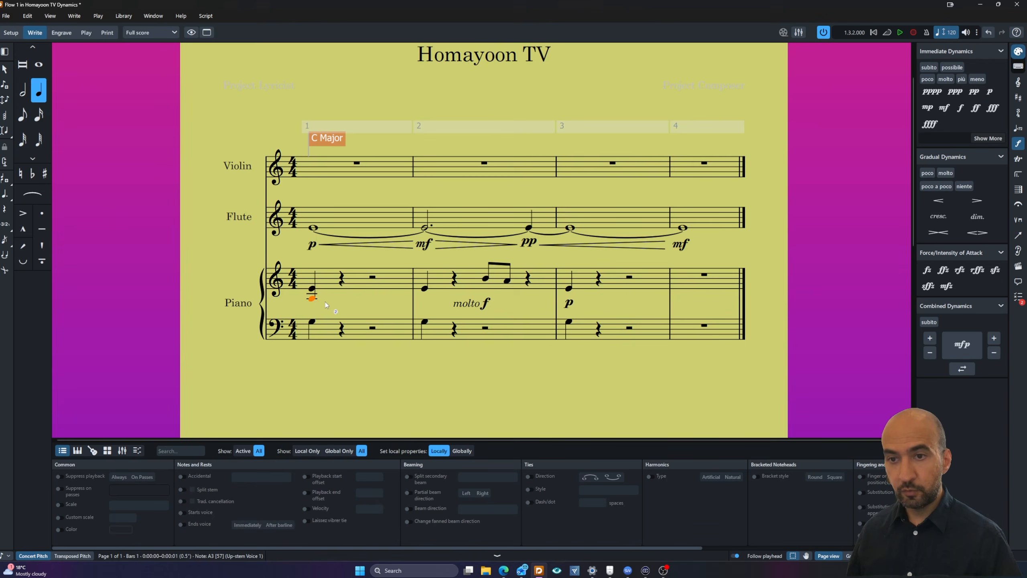
key(shift+d)
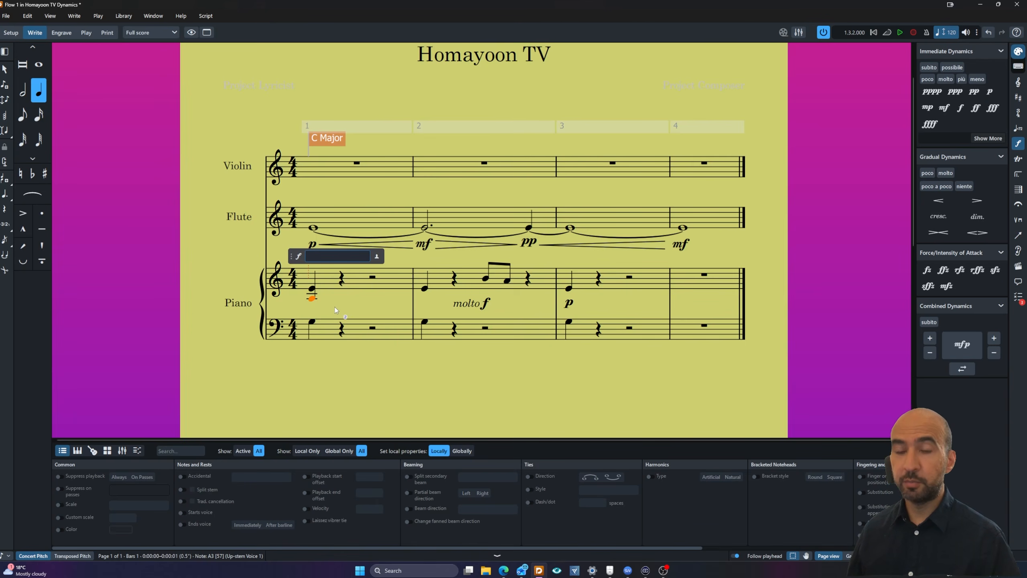
text(fff)
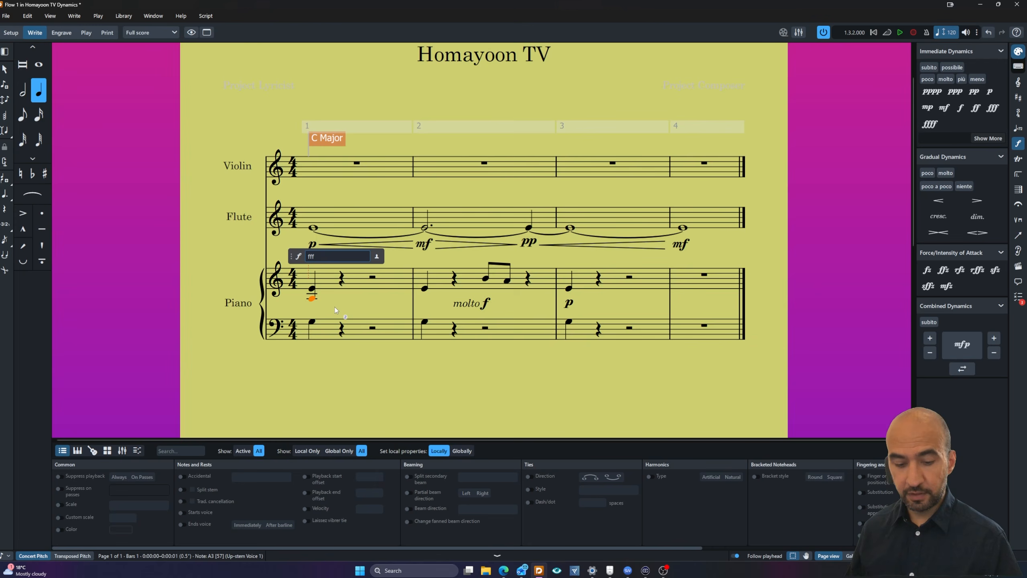
key(alt)
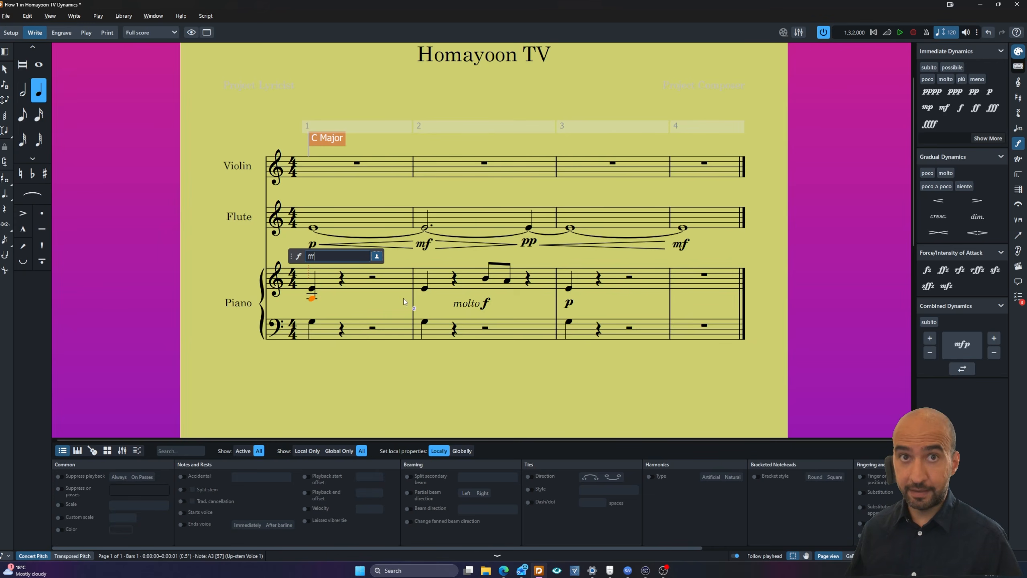
key(Return)
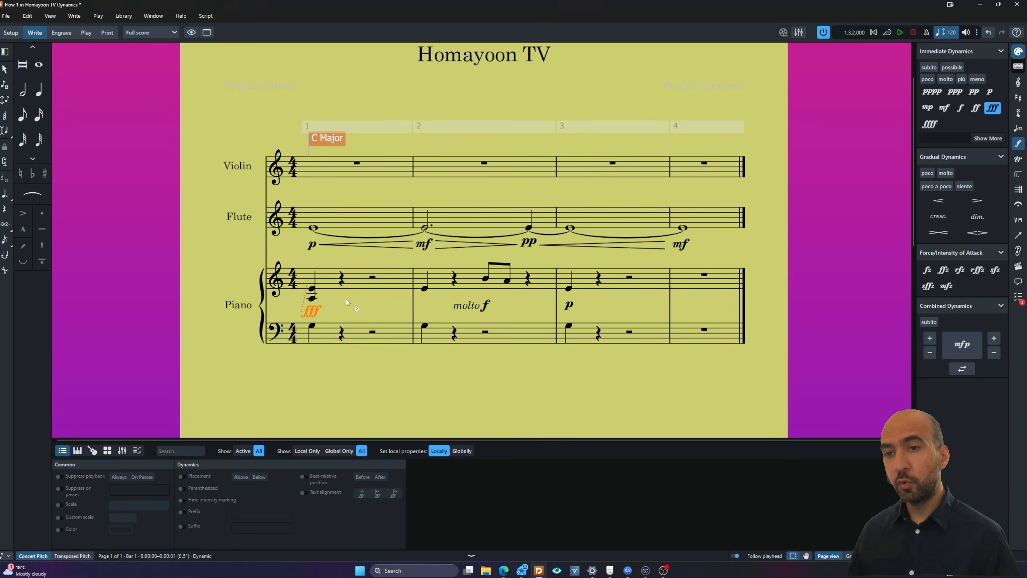
Step: Add a voice-specific pp dynamic to the first note of the piano's lower staff
click(313, 326)
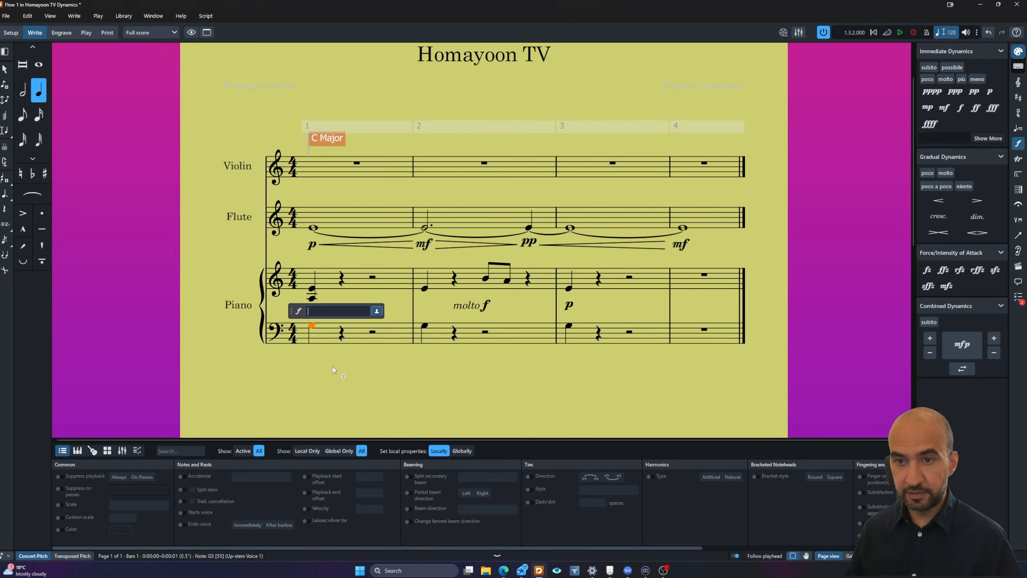
text(pp)
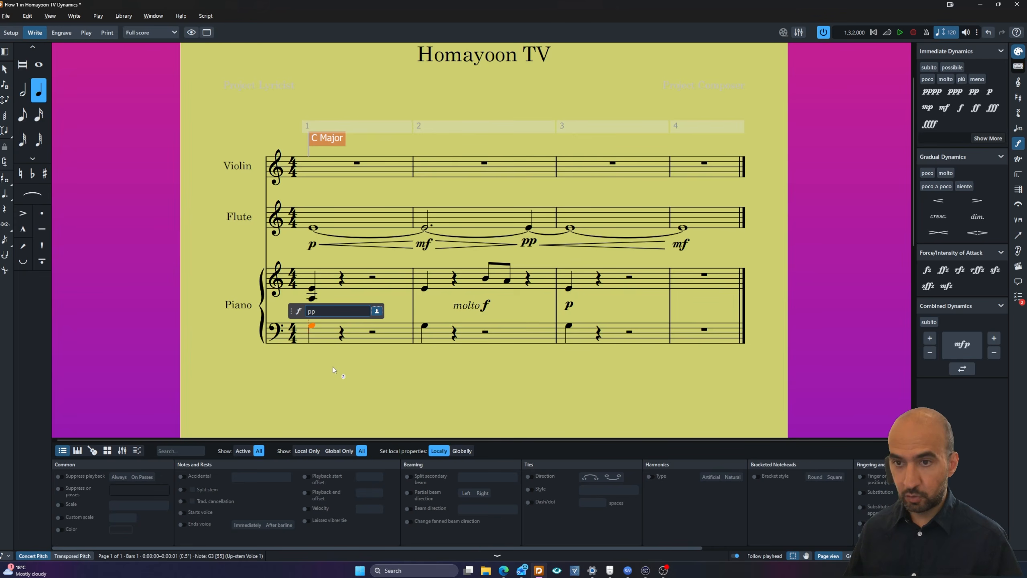
key(Return)
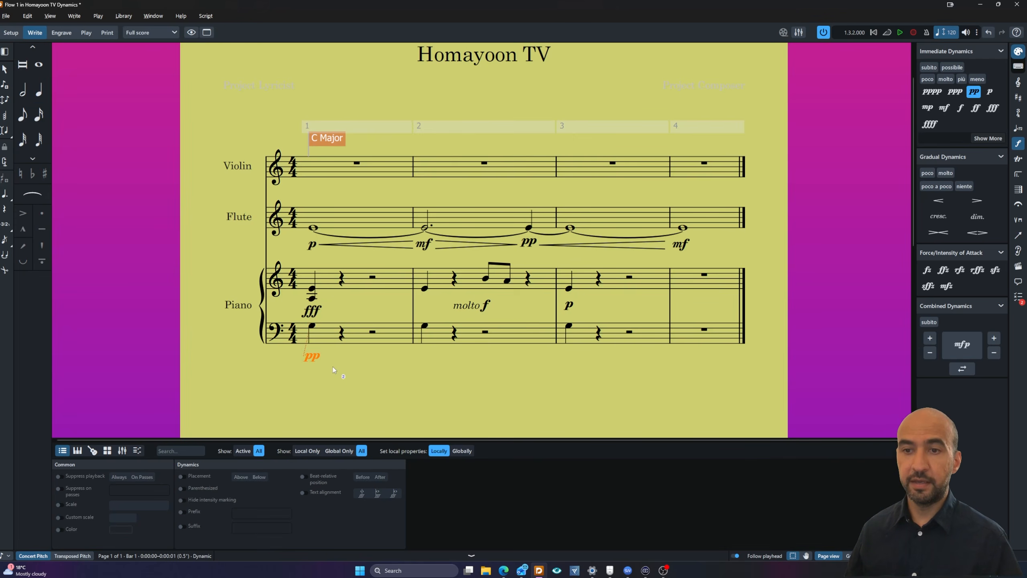
Step: Lower the first note of the piano's lower staff to B-flat 2
click(317, 327)
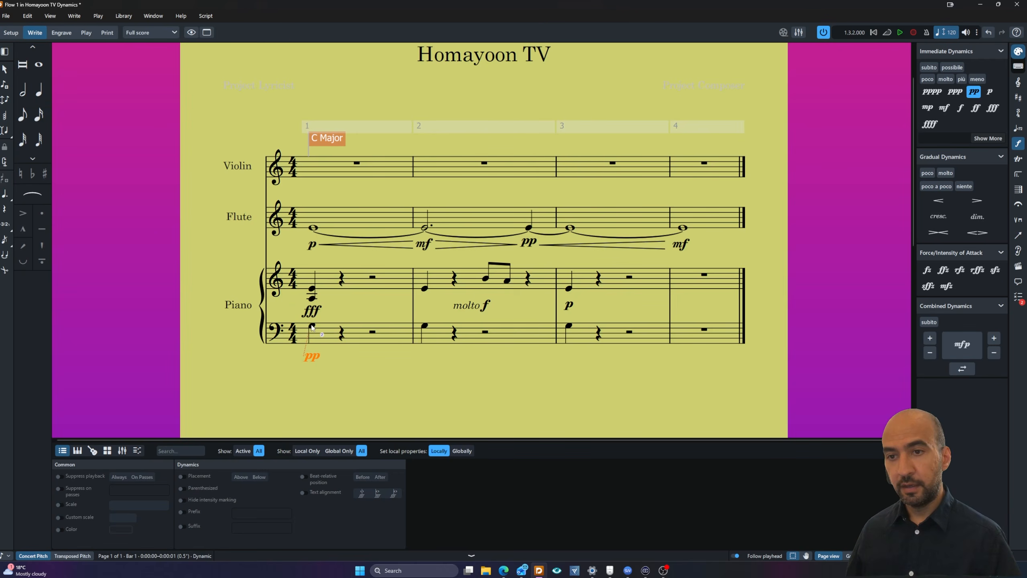
key(alt+Down)
key(alt+Down)
key(alt+Down)
key(alt+Down)
key(alt+Down)
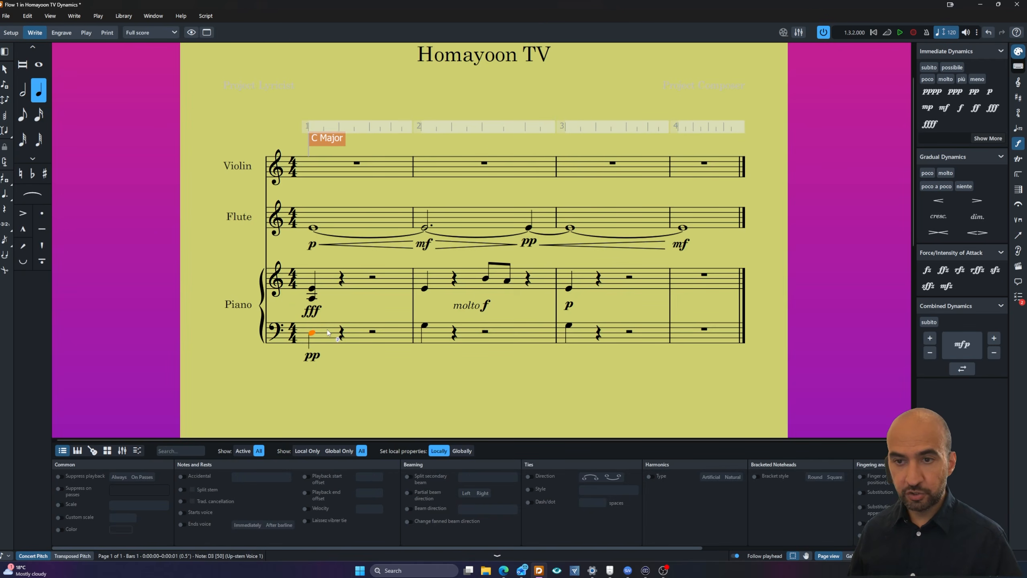
key(minus)
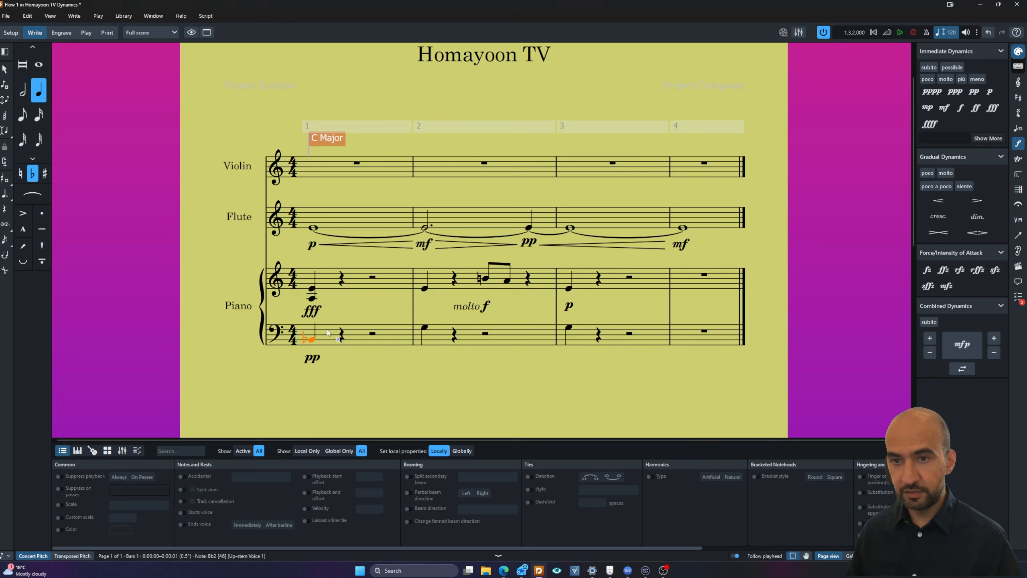
Step: Play back the score from the upper note of the first piano chord and stop at the end of bar 1
key(z)
key(z)
key(z)
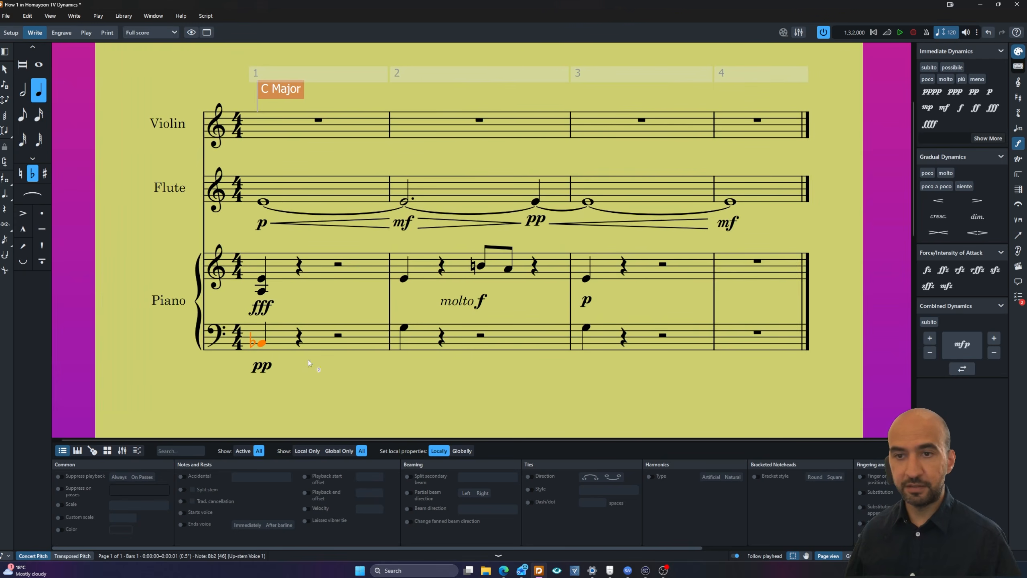
click(268, 282)
key(p)
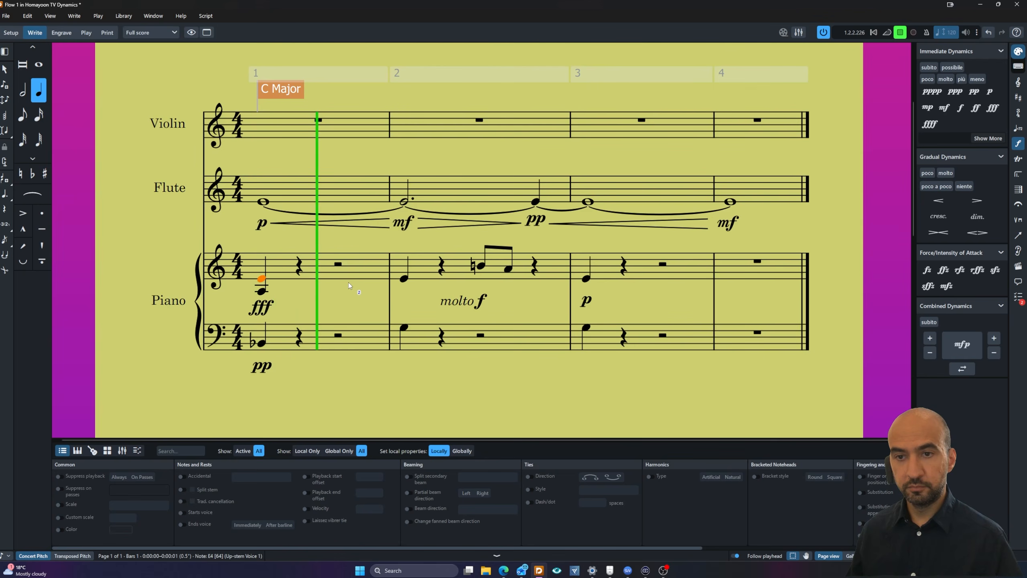
key(space)
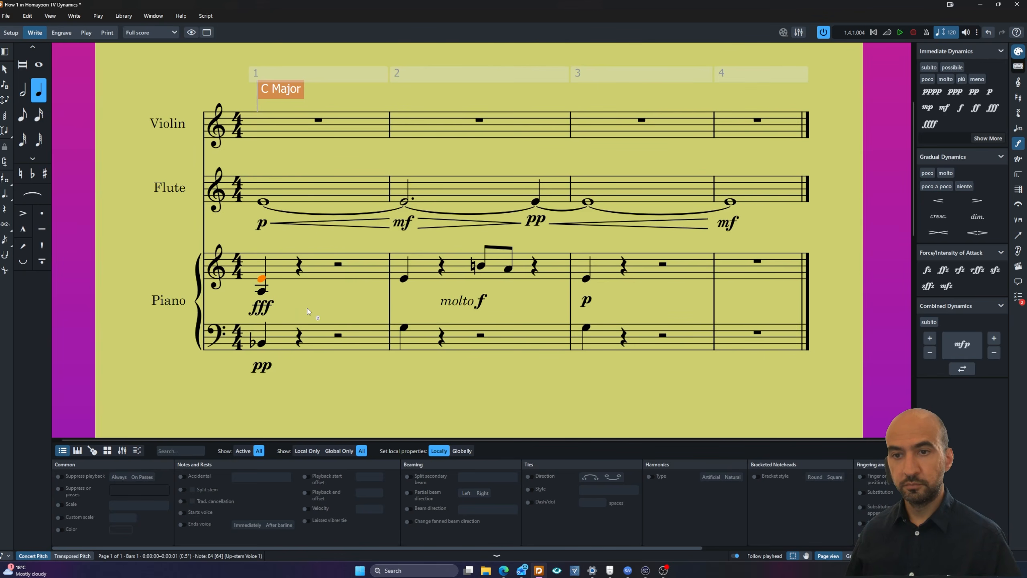
Step: Delete the pp below the piano's lower staff and the fff between its staves in bar 1
click(261, 344)
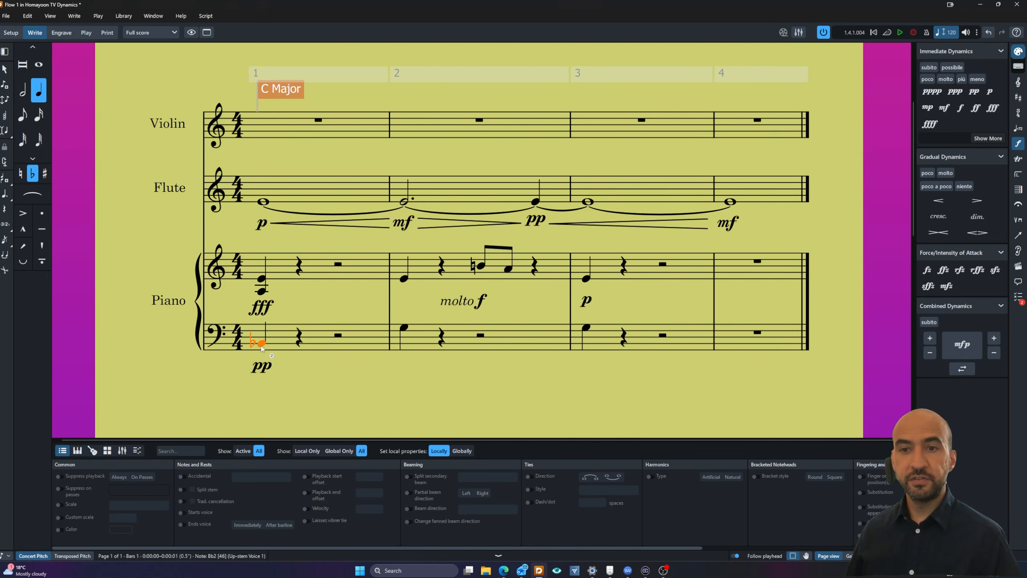
click(265, 370)
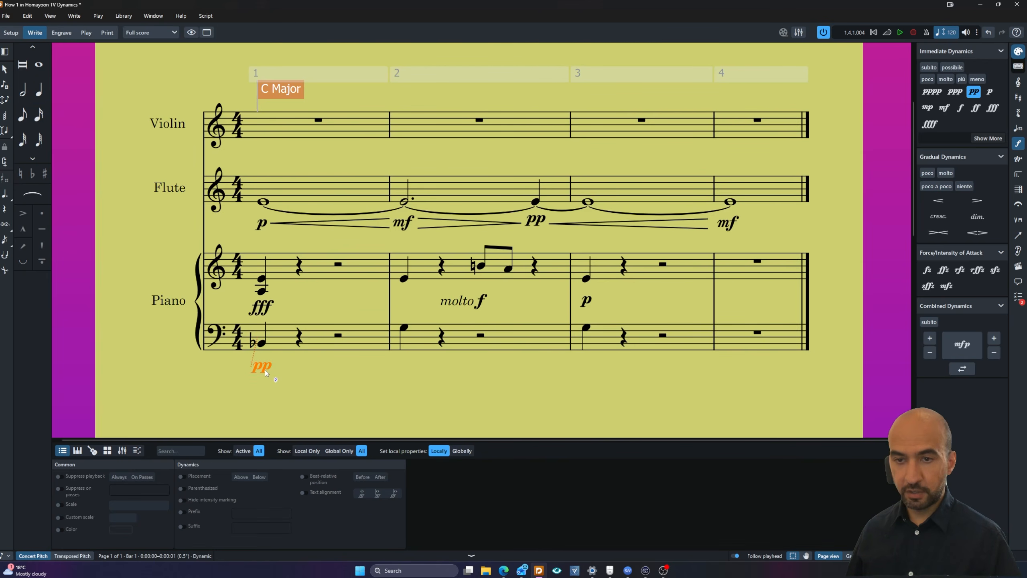
key(Delete)
click(265, 309)
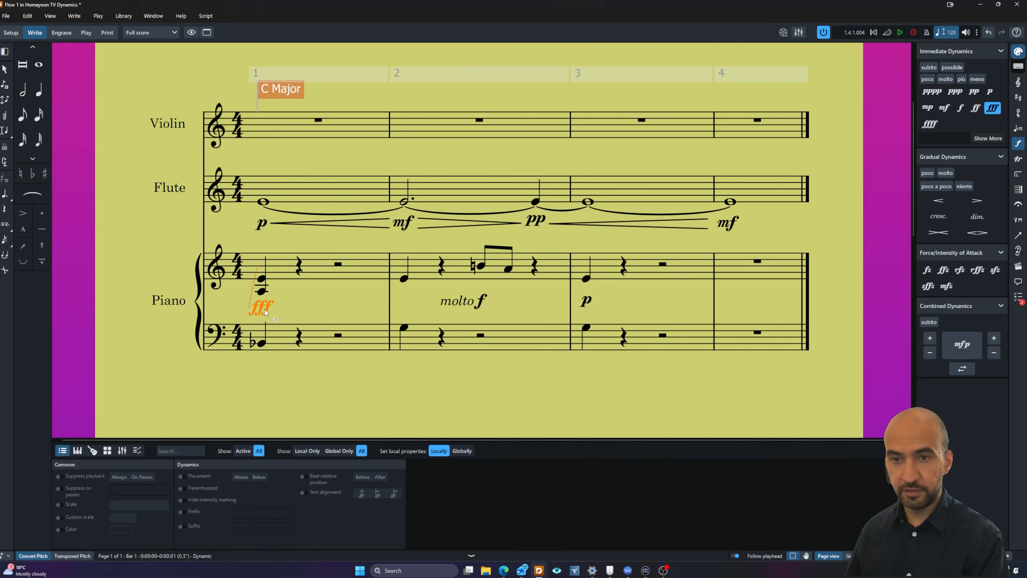
key(Delete)
Step: Add an fff dynamic applying to all piano voices at the lower note of the first upper-staff chord
click(266, 291)
key(shift+d)
text(fff)
key(Return)
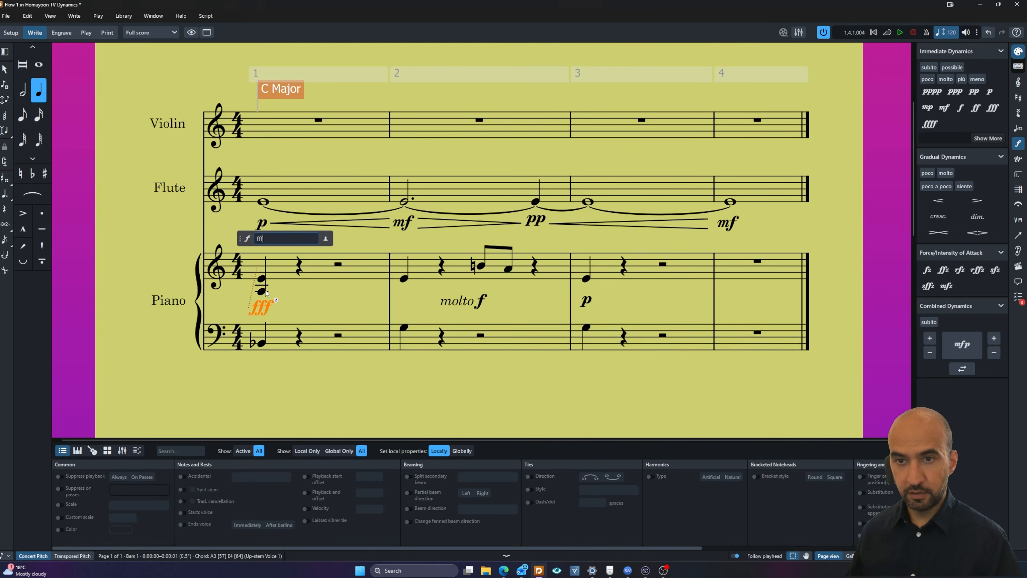
Step: Play back the score from the lower note of the first piano chord and stop within bar 1
click(262, 291)
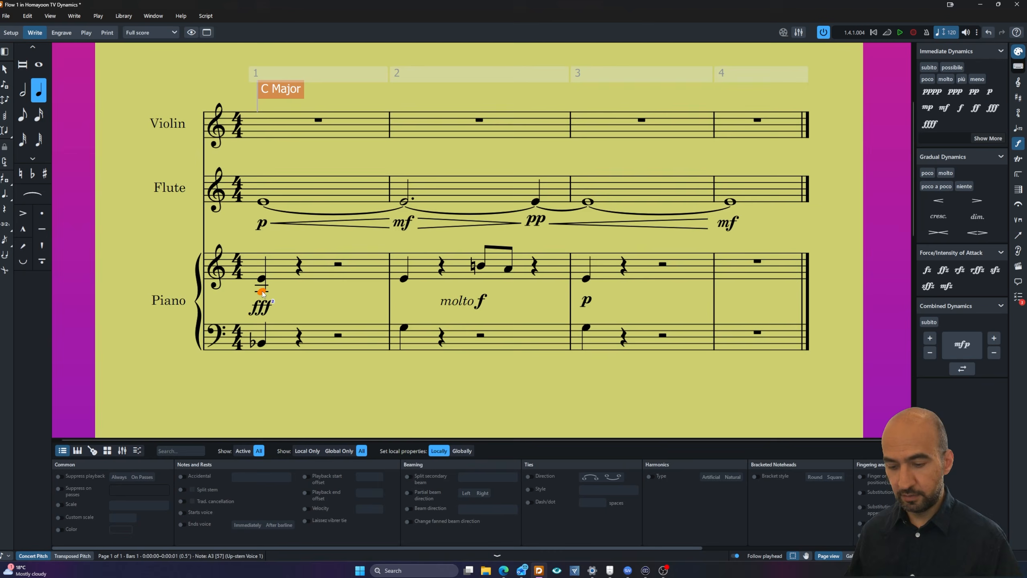
key(space)
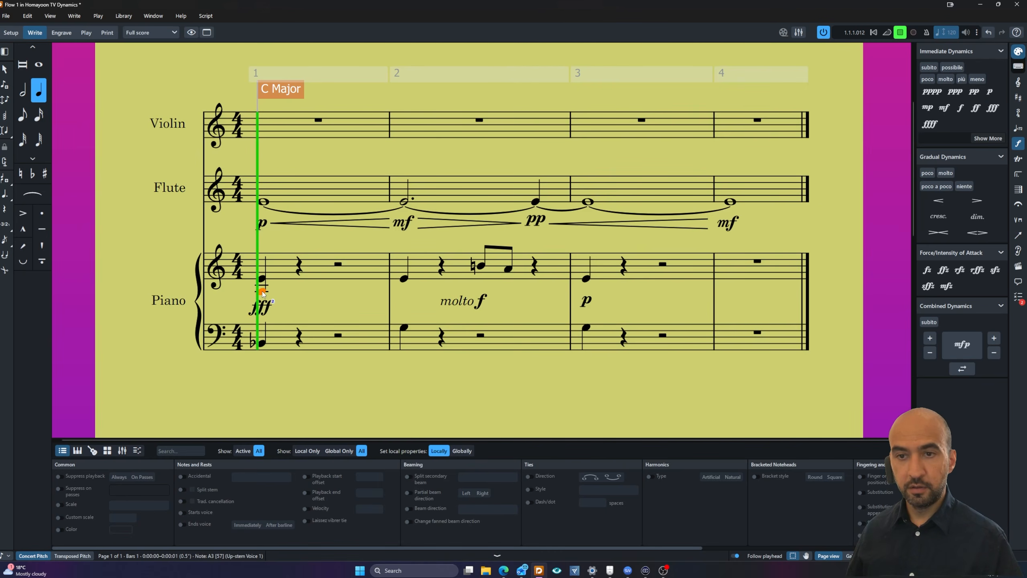
key(space)
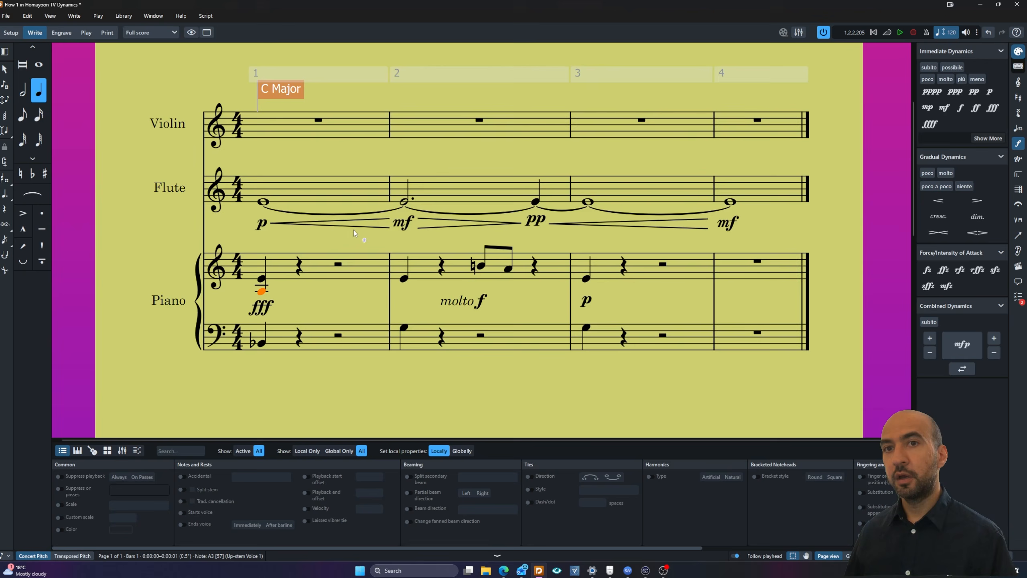
Step: Switch to Play mode, shrink the key editor to reveal the tracks, and enable independent voice playback for the piano
click(84, 34)
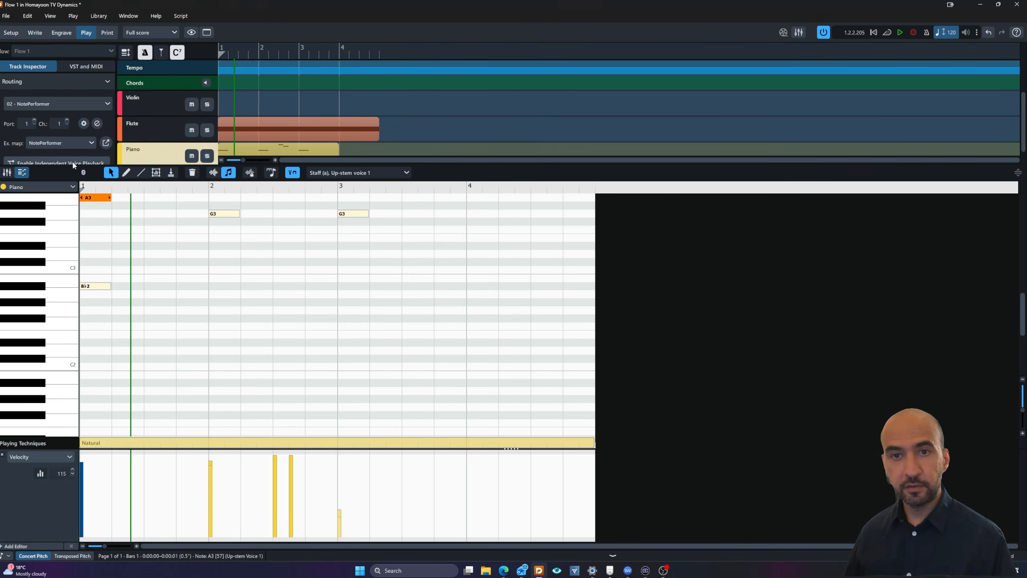
drag(73, 163, 83, 468)
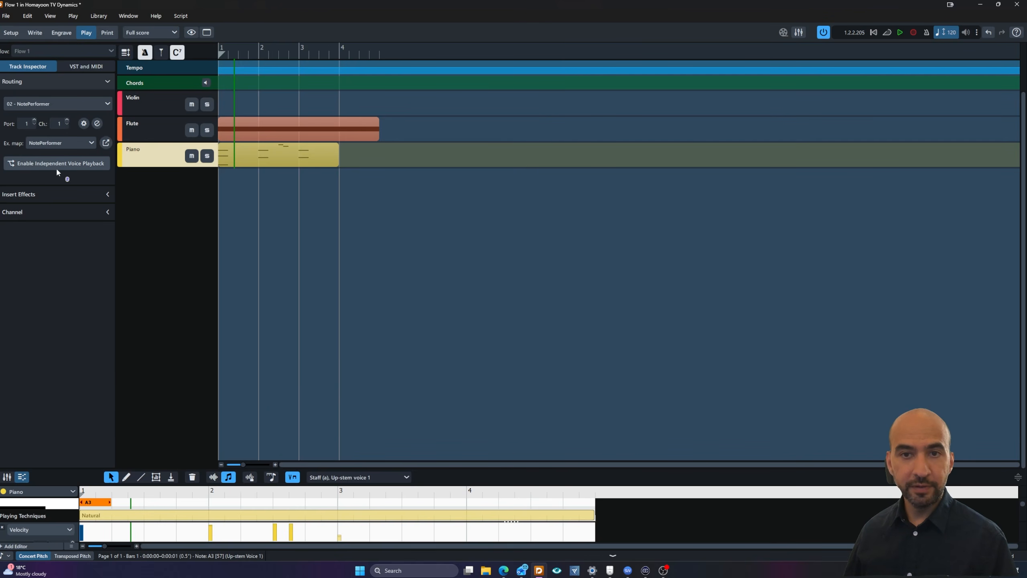
click(105, 163)
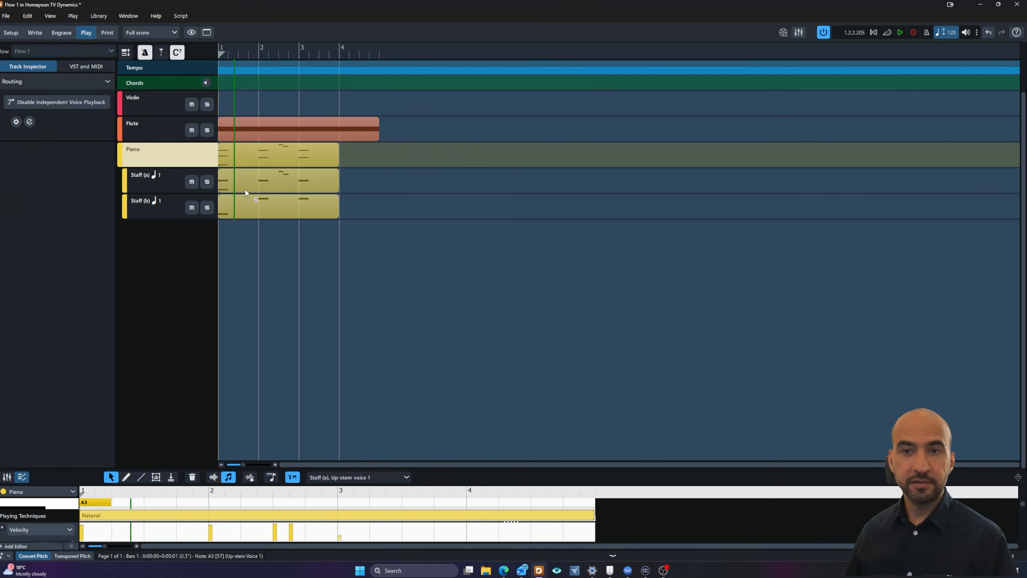
Step: Compare the port and channel routing of the piano's Staff (a) and Staff (b) voice tracks
click(160, 185)
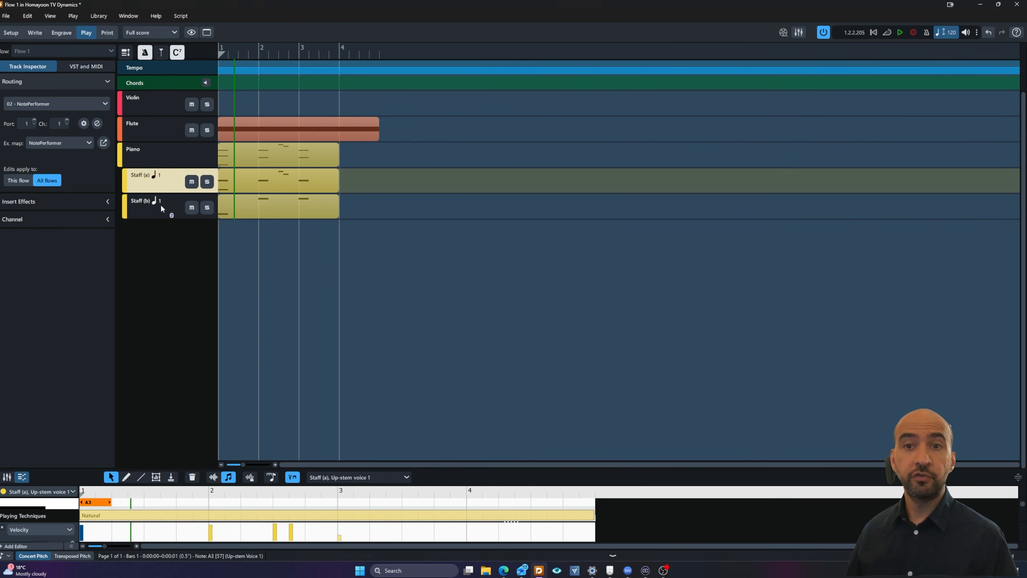
click(161, 206)
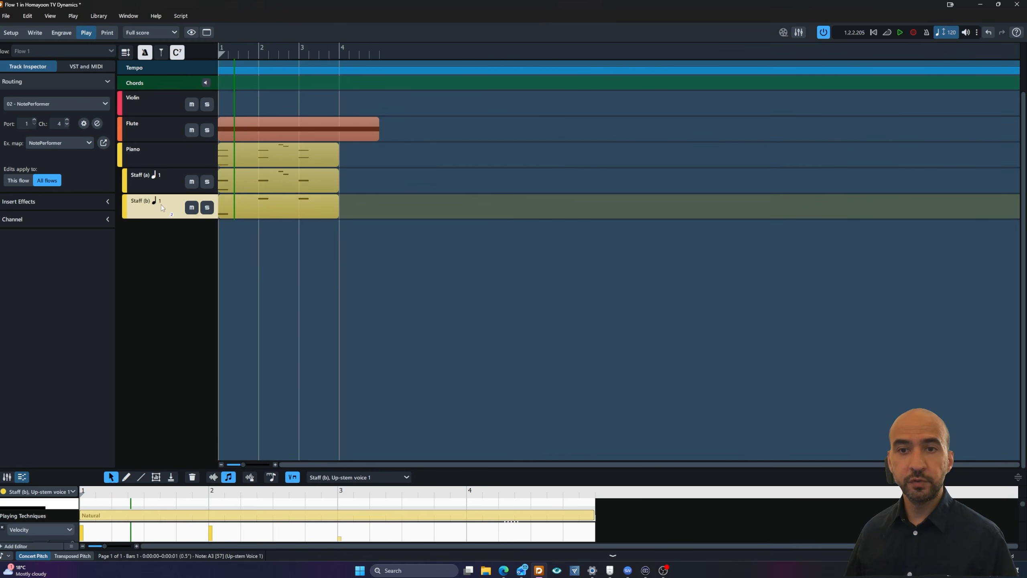
click(163, 182)
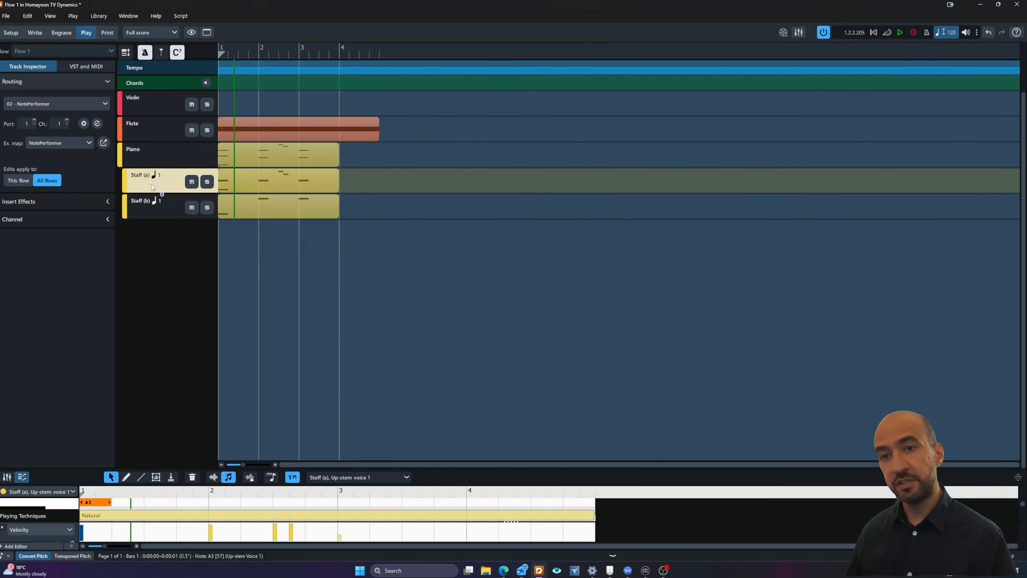
click(158, 208)
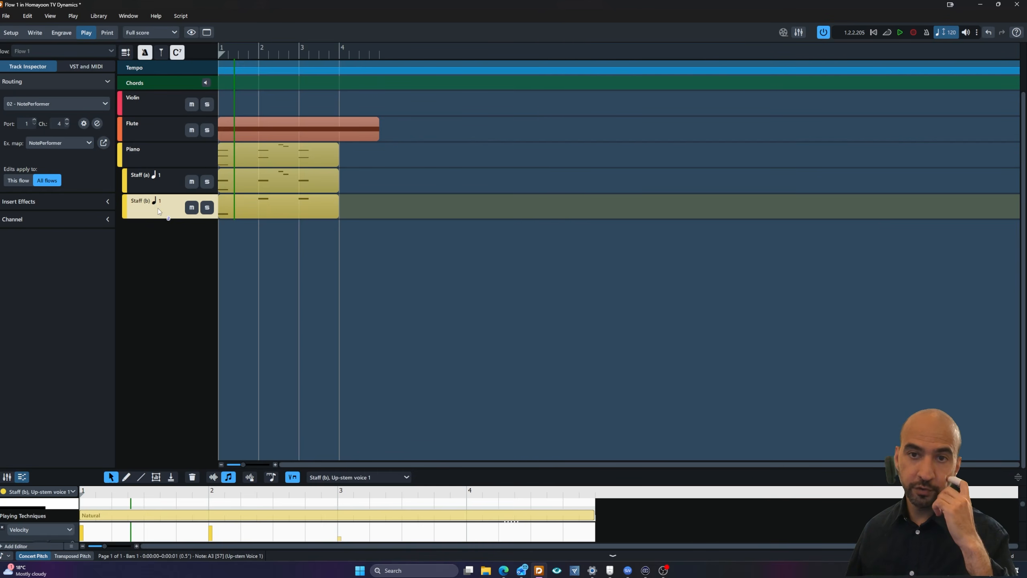
click(133, 185)
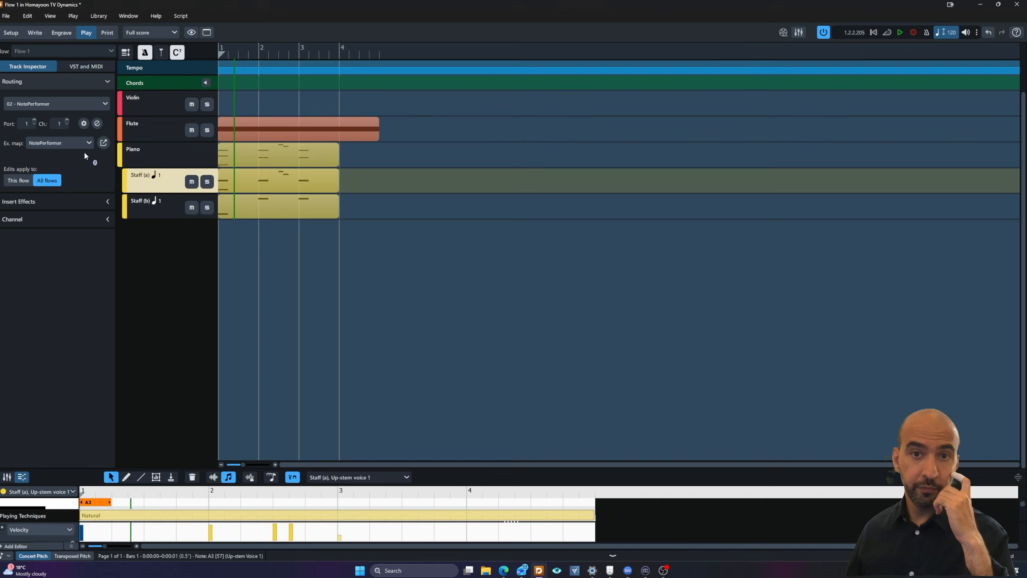
Step: Examine the violin and flute routing and the loaded VST instruments alongside the piano's tracks
click(161, 114)
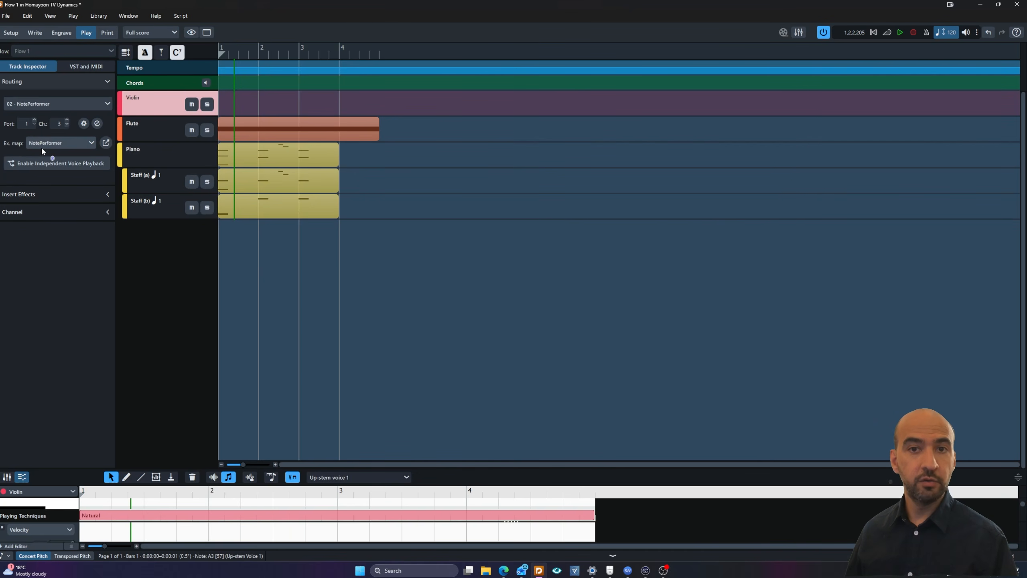
click(97, 105)
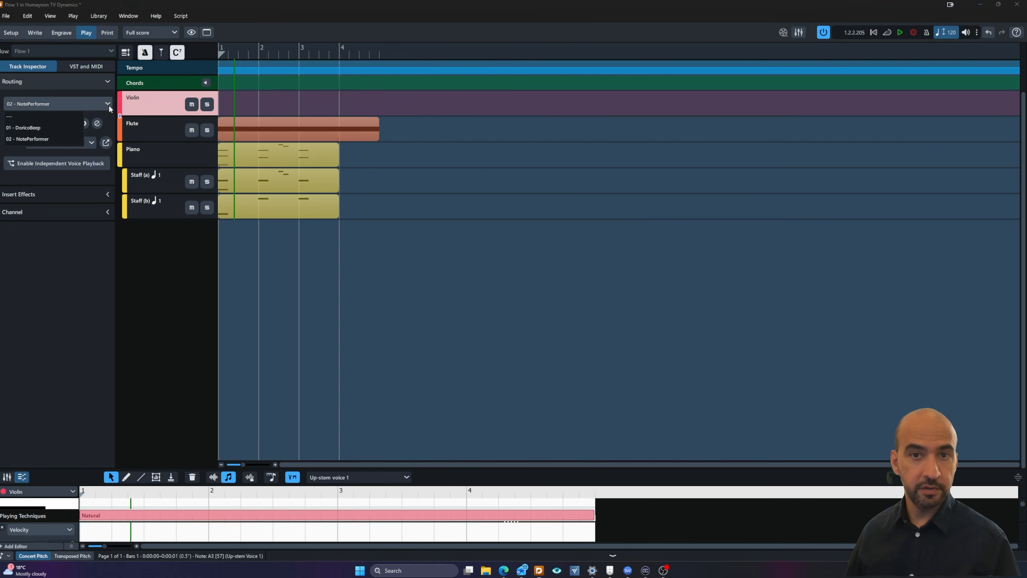
click(154, 128)
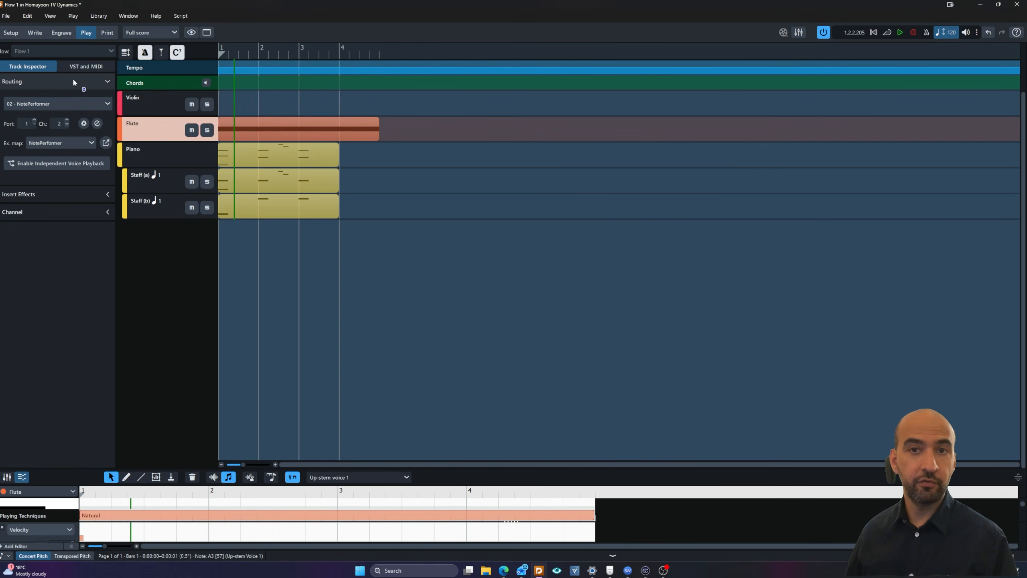
click(83, 67)
click(149, 180)
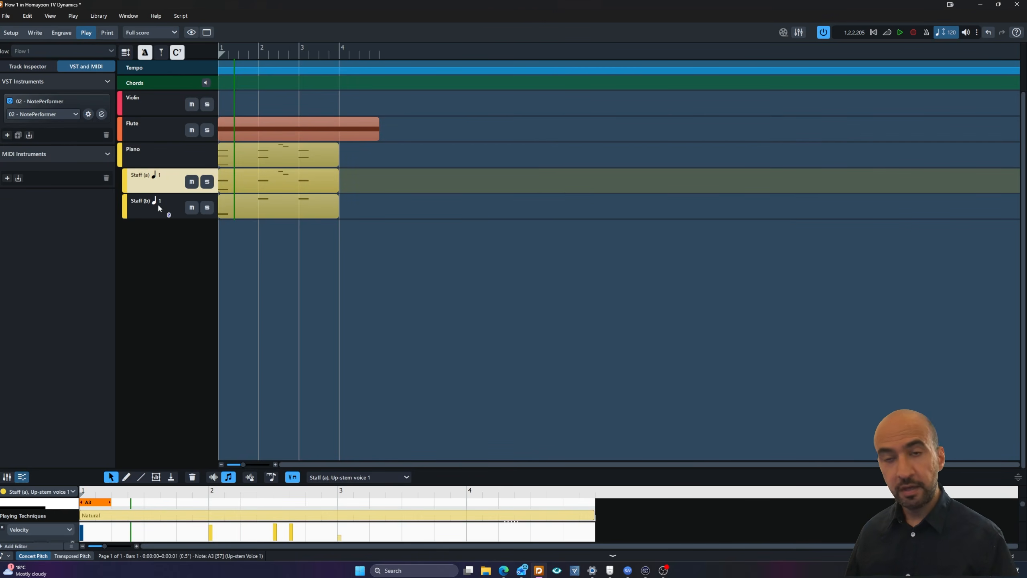
click(165, 157)
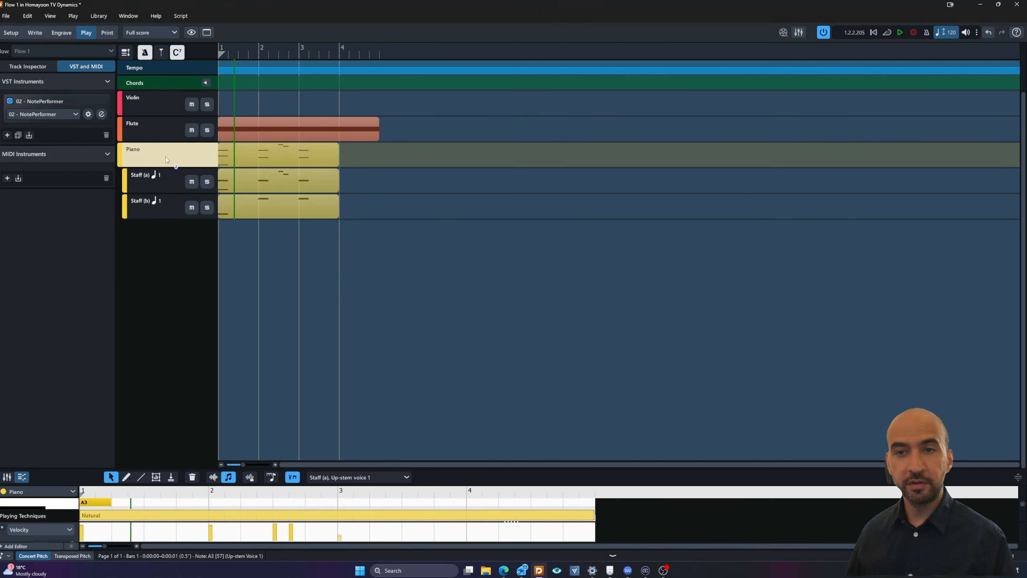
Step: Compare the piano's main track with its Staff (a) and Staff (b) voice tracks and show the piano's routing settings
click(163, 176)
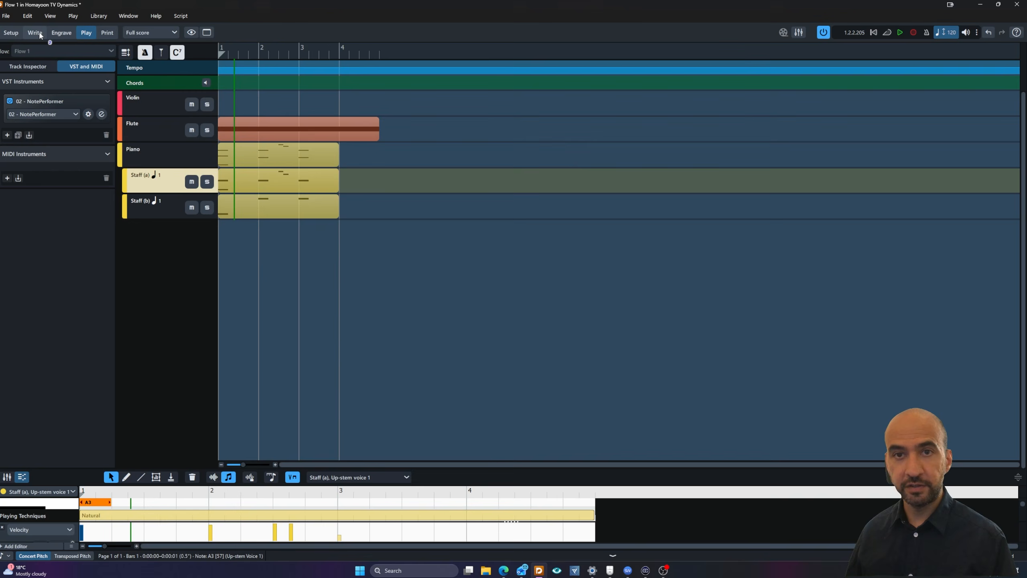
click(154, 152)
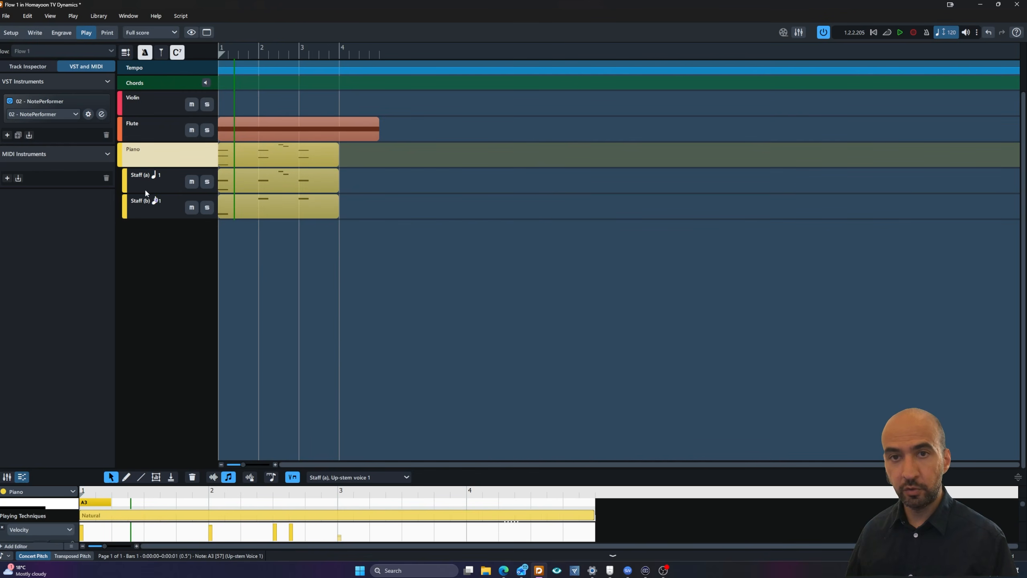
click(153, 182)
click(155, 203)
click(156, 180)
click(151, 156)
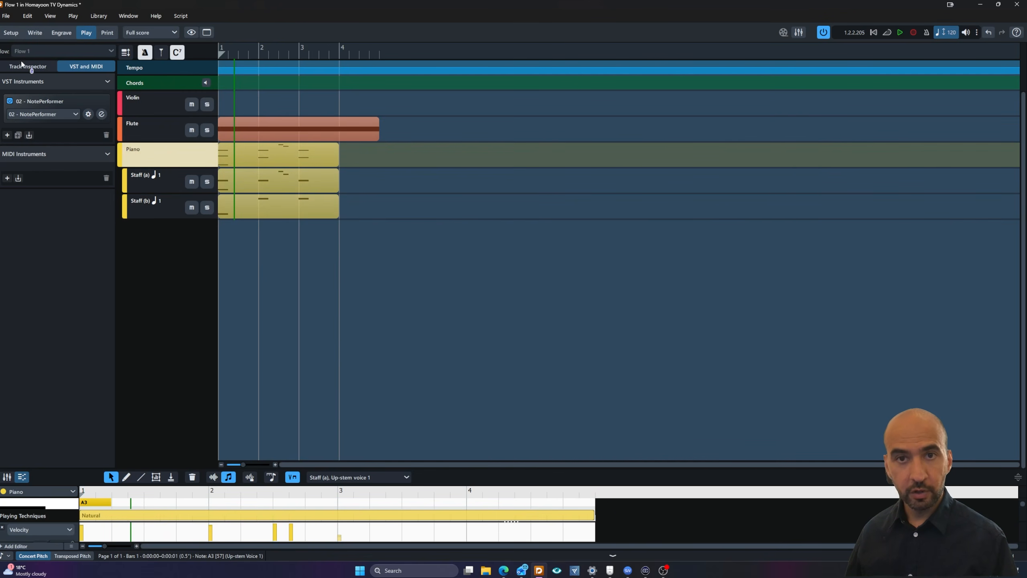
click(41, 69)
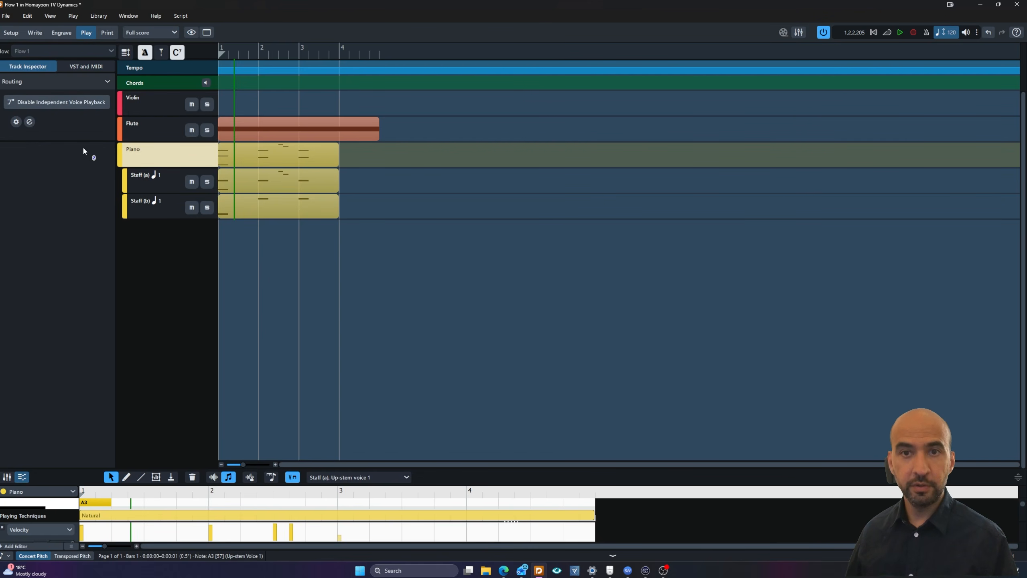
Step: Return to Write mode and decrease the intensity of all four piano dynamics in bars 1–3 by one level
click(35, 33)
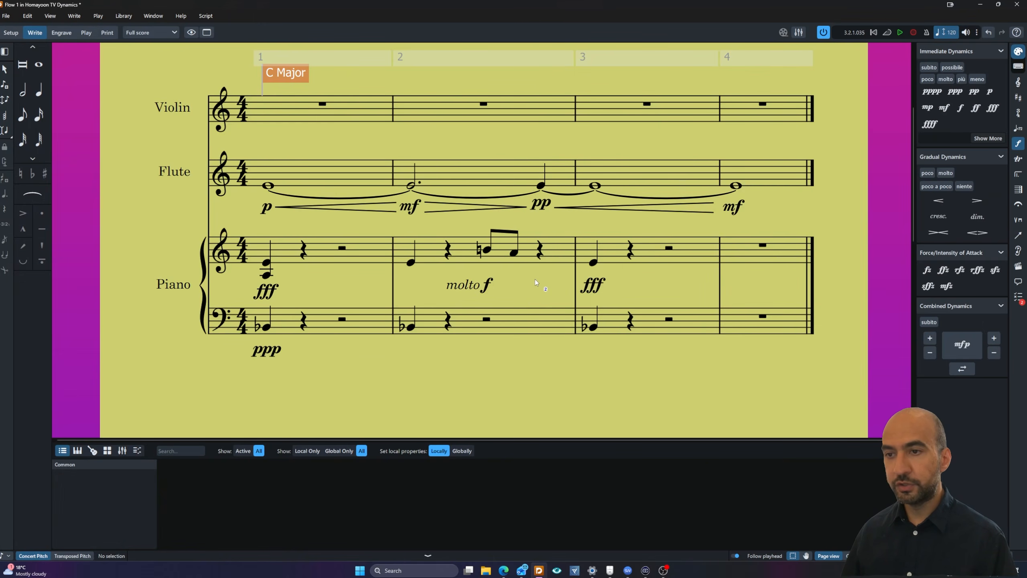
click(266, 292)
ctrl+click(270, 352)
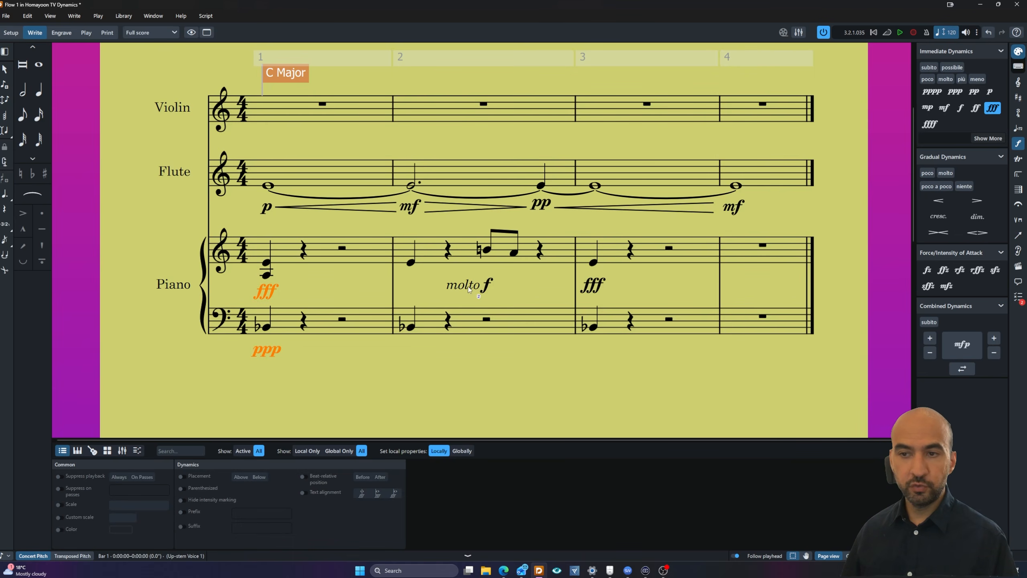
ctrl+click(468, 286)
ctrl+click(599, 286)
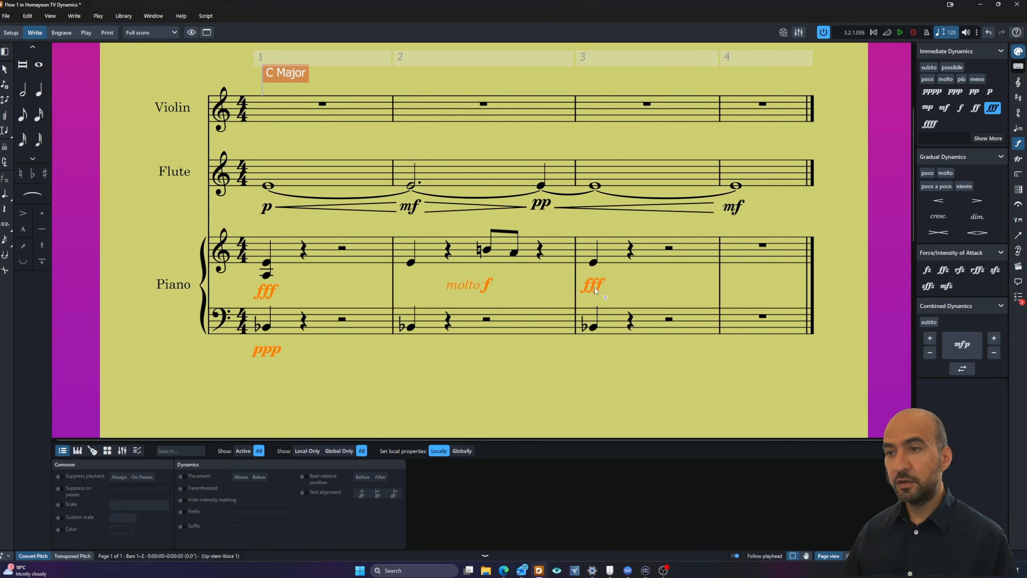
right_click(594, 290)
mouse_move(623, 356)
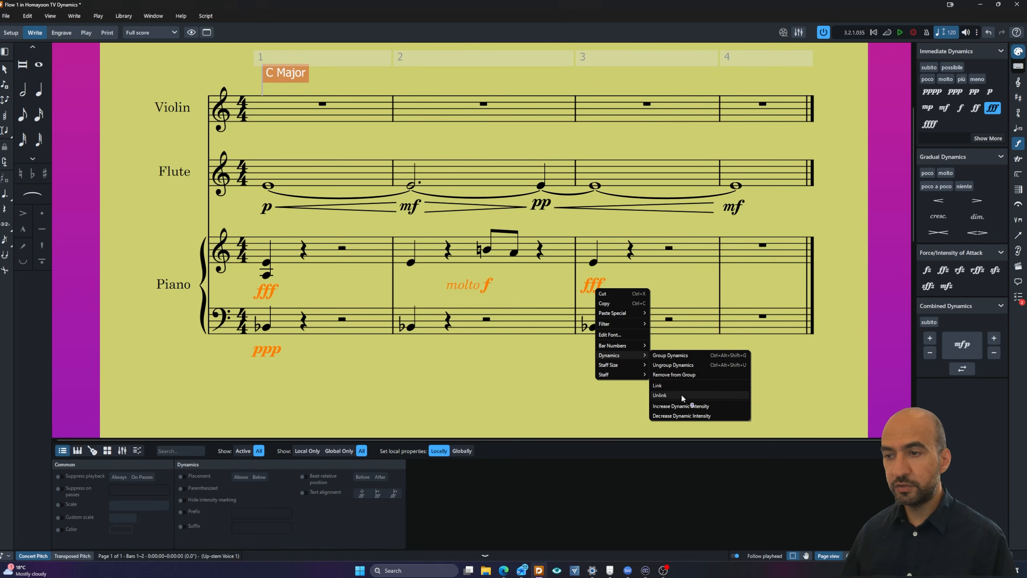
click(704, 416)
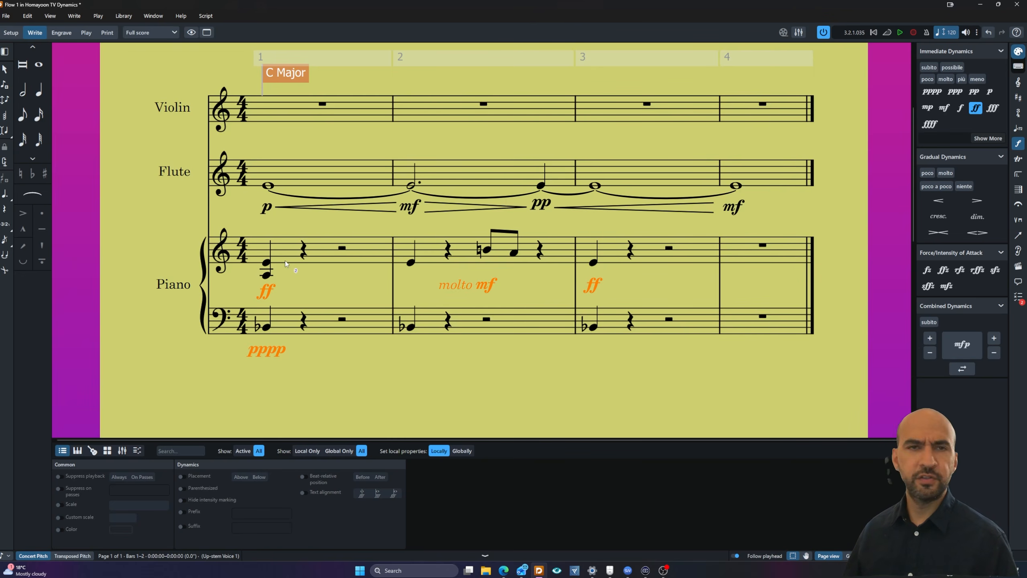
Step: Filter a selection of the piano's bars 1–3 to all dynamics, decrease their intensity one level, and undo the decrease
click(264, 291)
click(264, 291)
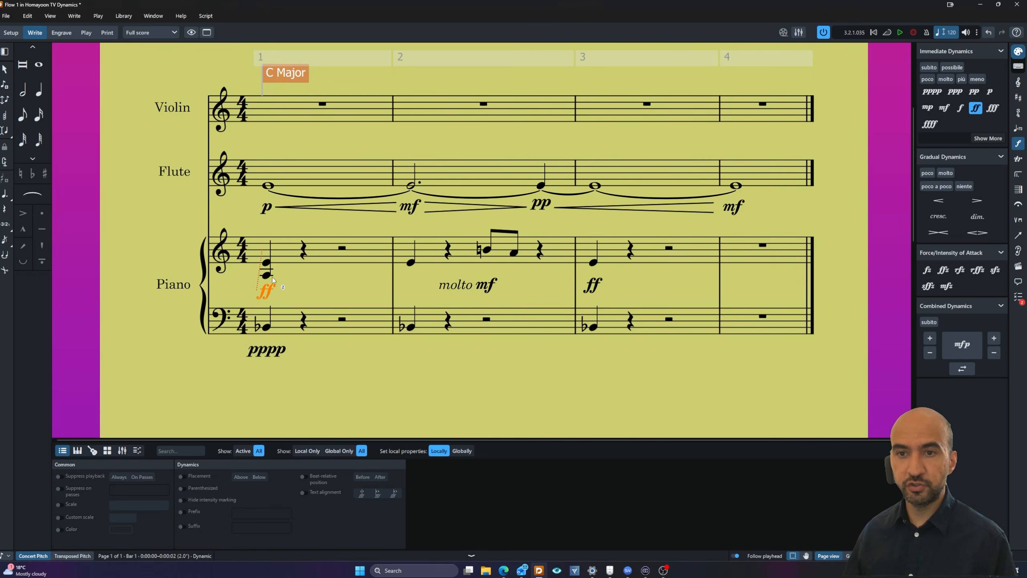
shift+click(612, 325)
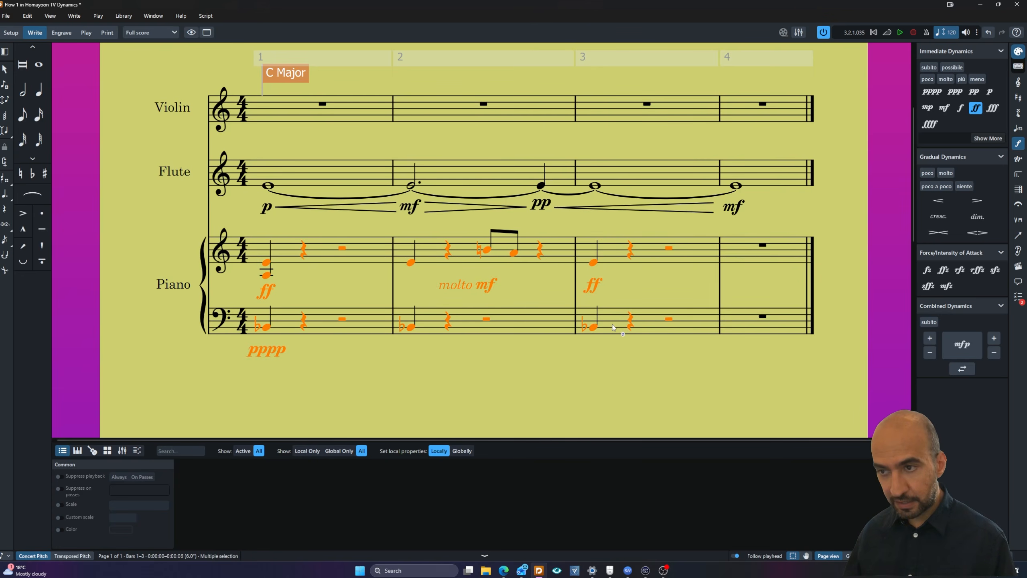
right_click(484, 288)
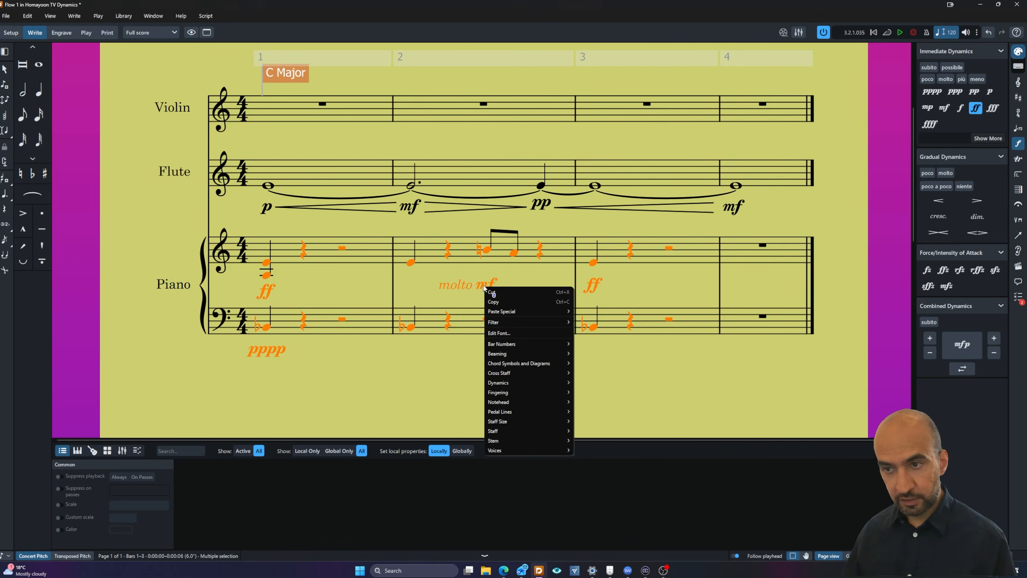
mouse_move(517, 369)
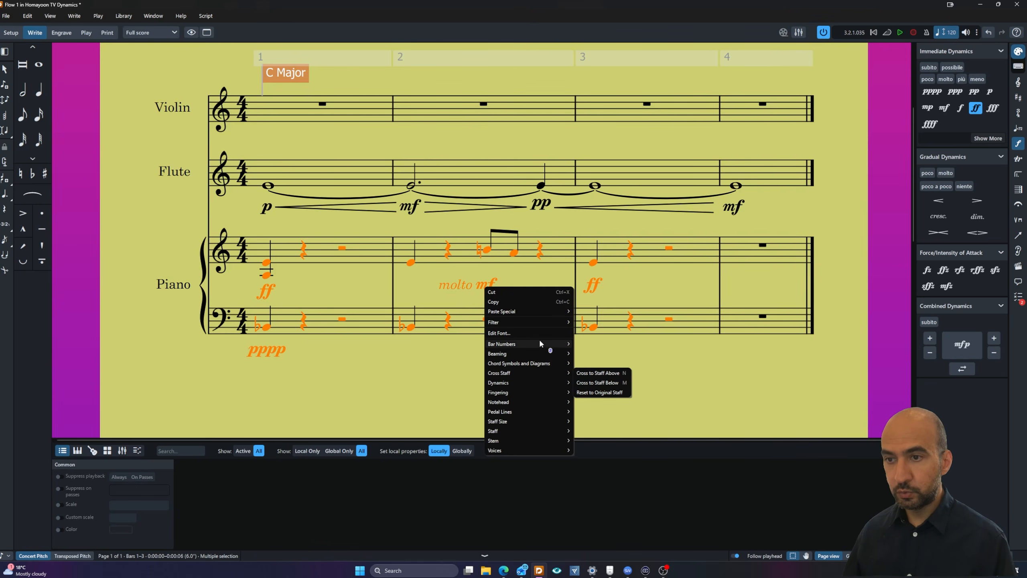
mouse_move(543, 326)
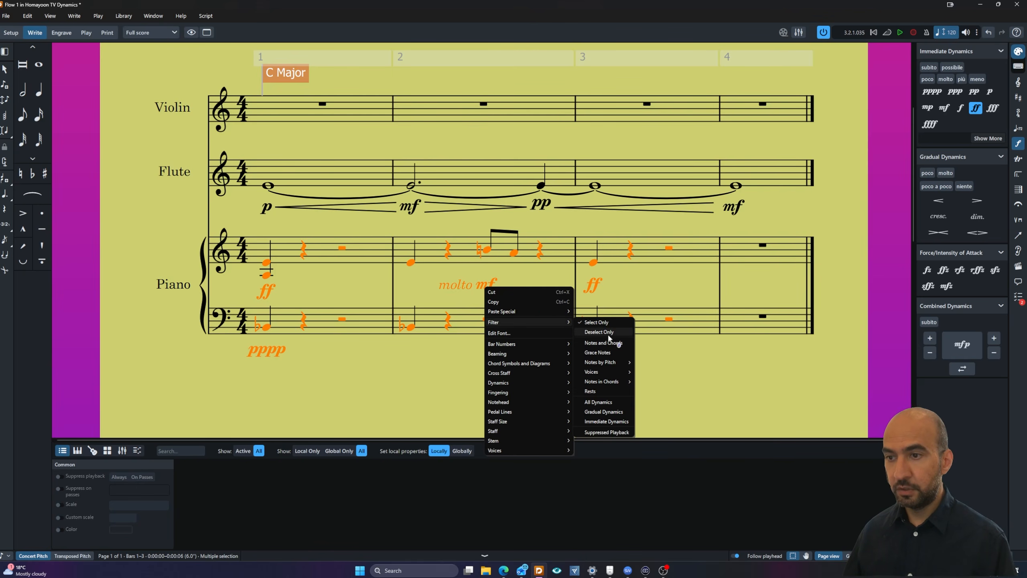
click(623, 405)
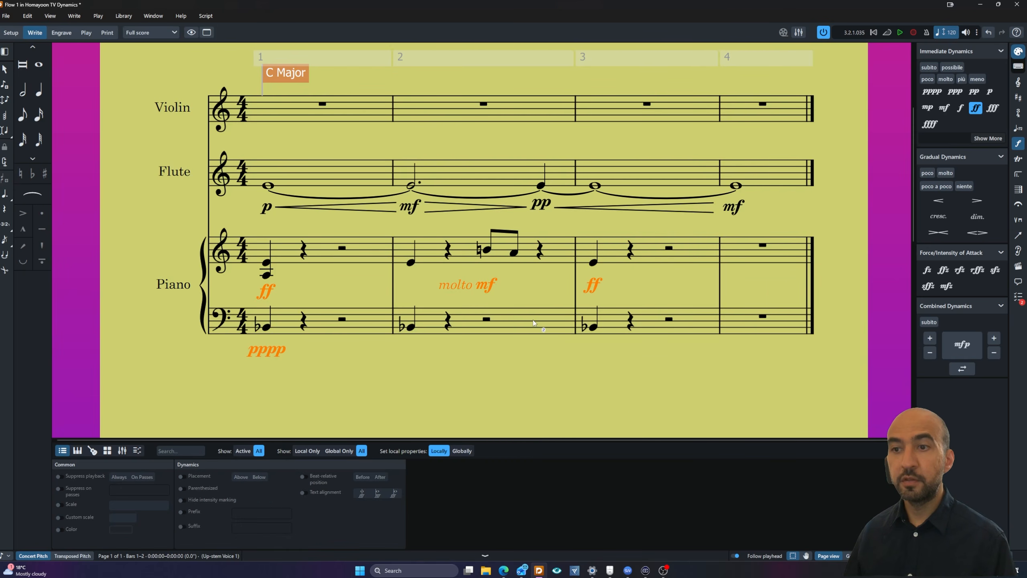
right_click(483, 286)
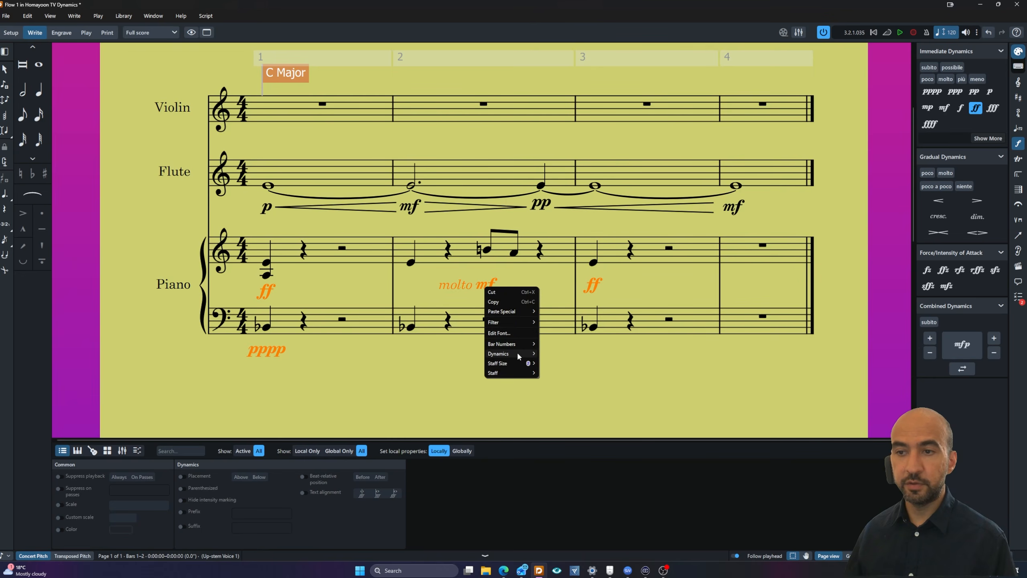
mouse_move(517, 351)
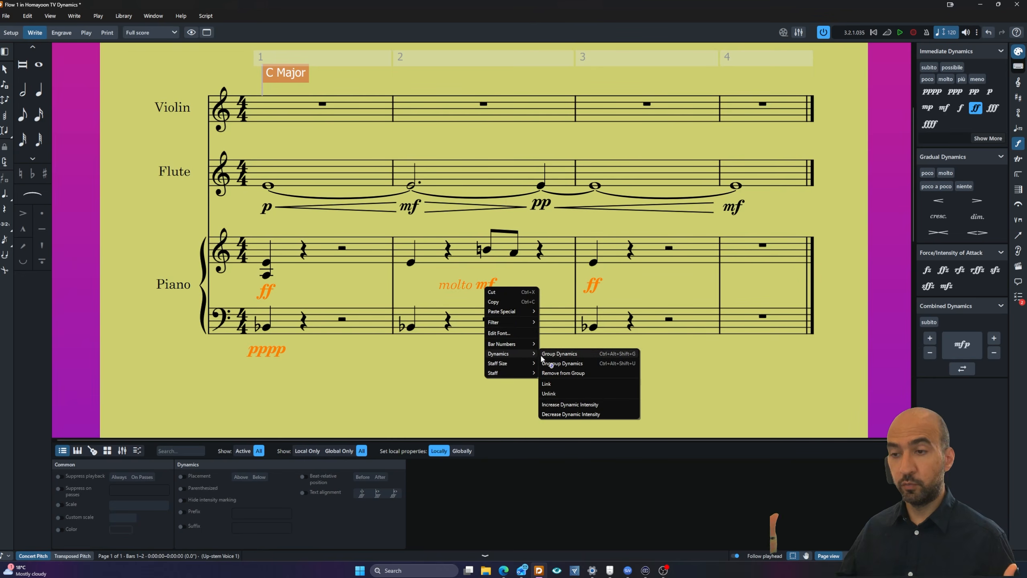
click(573, 414)
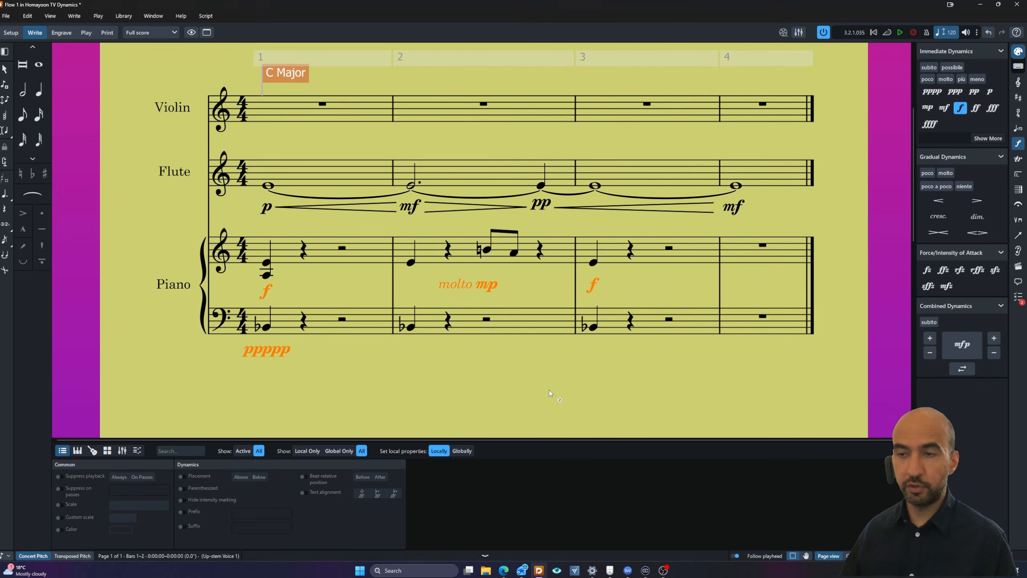
key(ctrl+z)
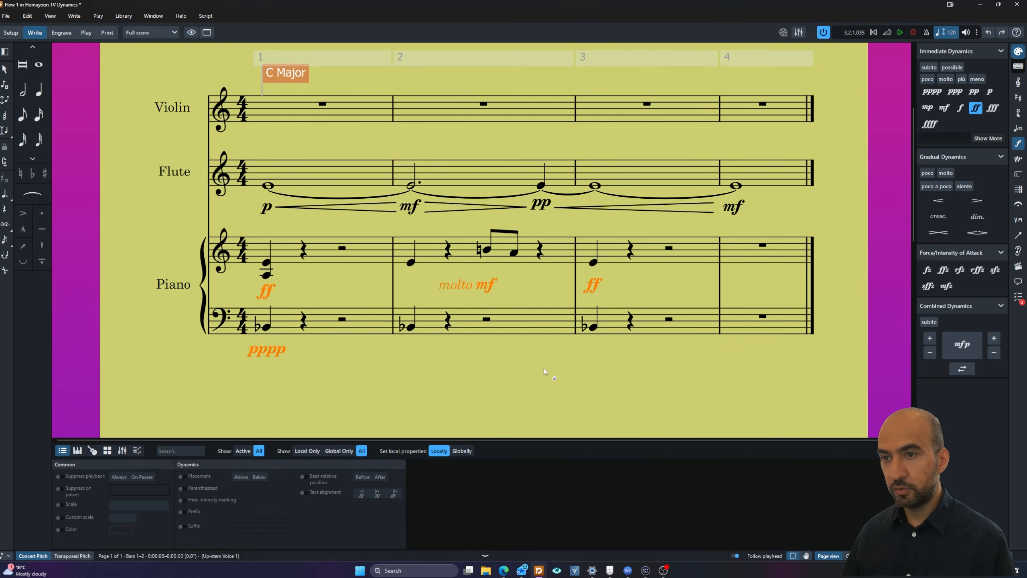
Step: Delete the flute's pp in bar 2 and the diminuendo and crescendo hairpins on either side of it
scroll(544, 358, up, 1)
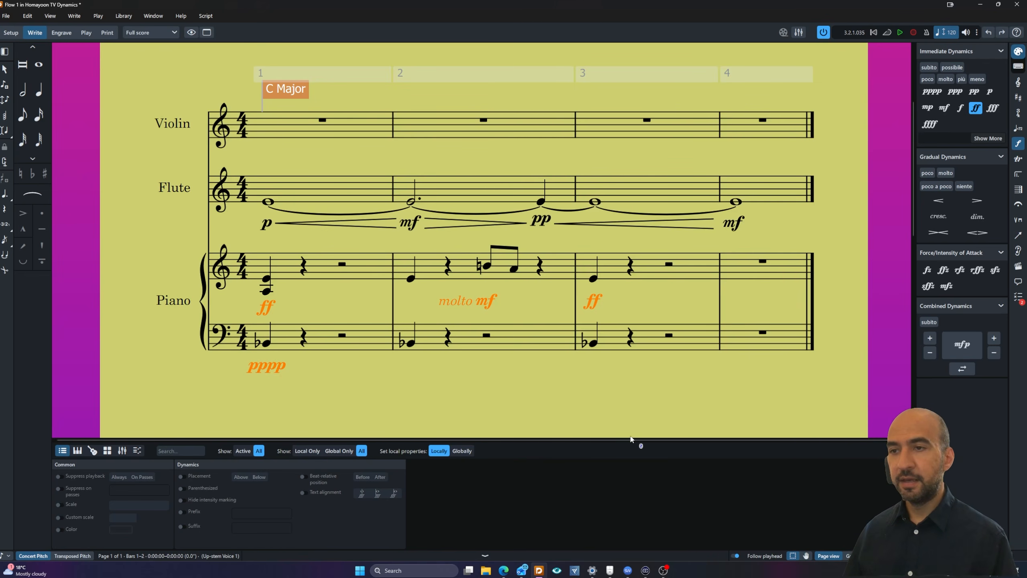
click(538, 224)
key(Delete)
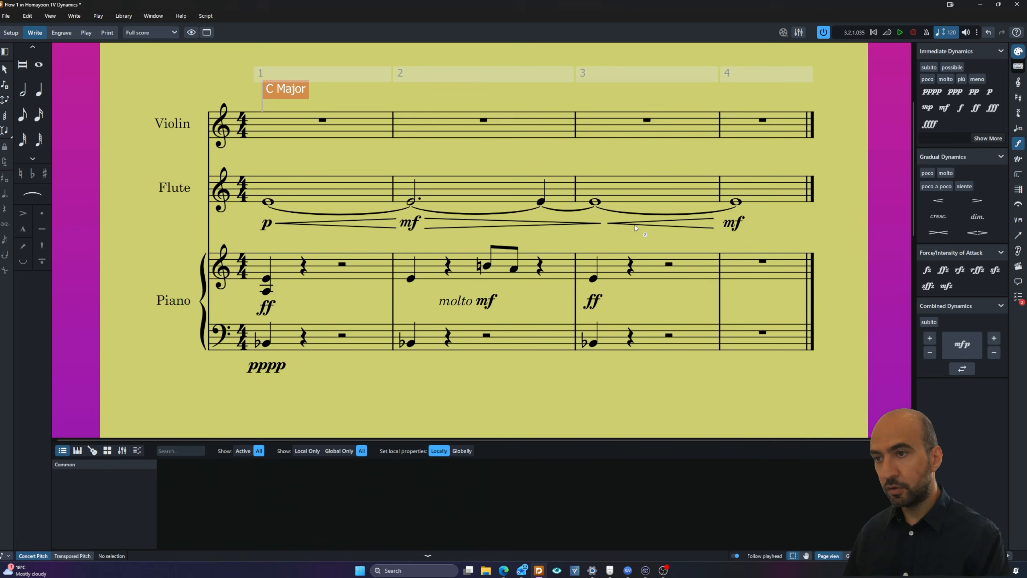
click(634, 225)
key(Delete)
click(564, 225)
key(Delete)
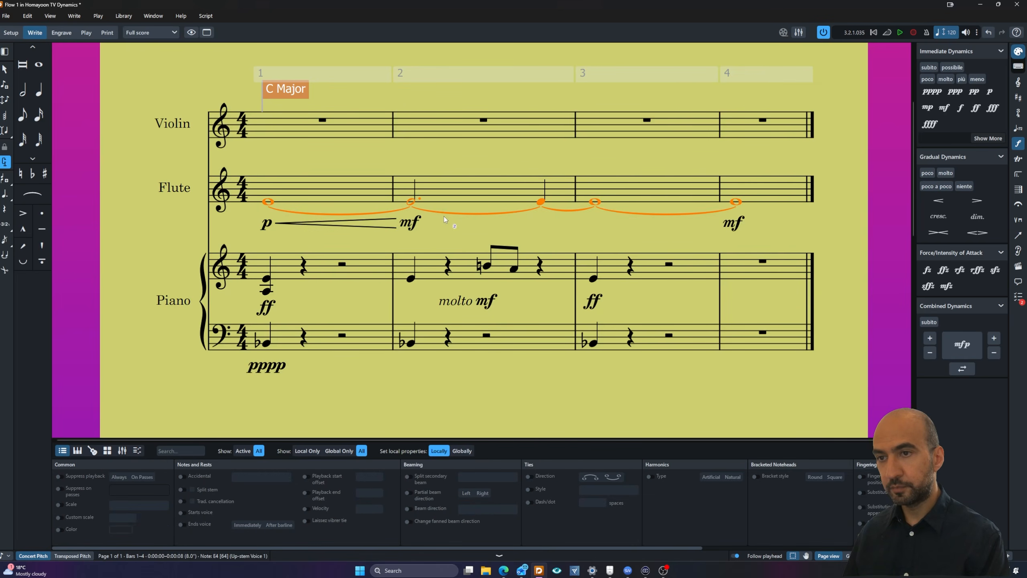
Step: Remove the ties from the flute's notes and lengthen the bar 2 note to a whole note
key(u)
click(412, 203)
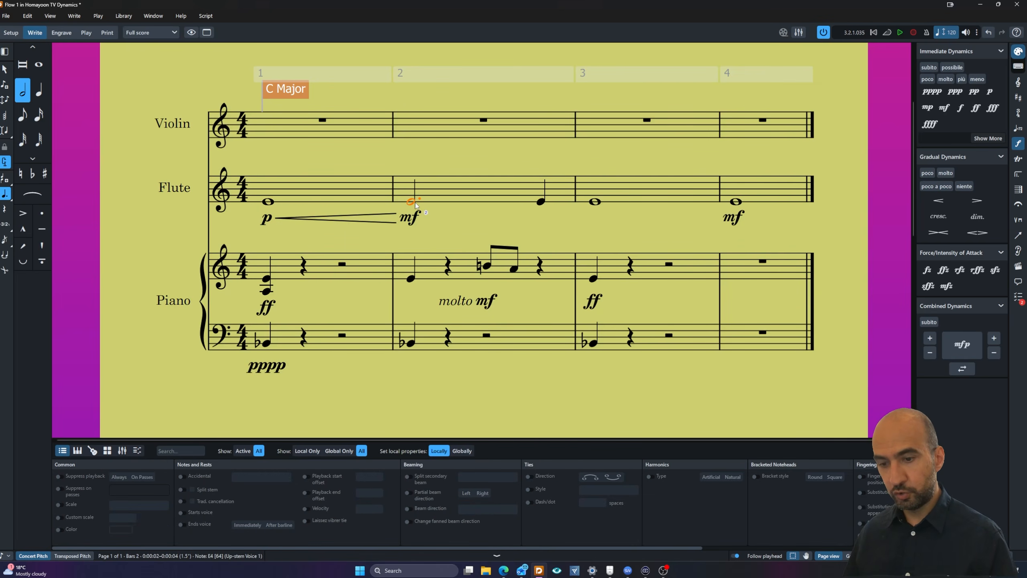
key(8)
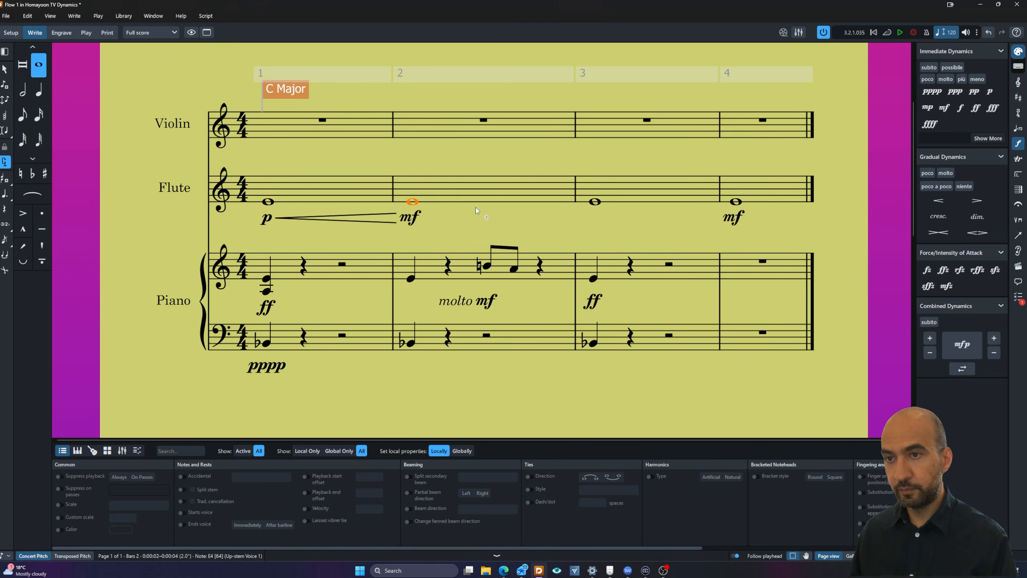
Step: Rewrite the flute's bar 2 as a dotted half and a quarter note on E, and bar 3 as a whole-note E
key(6)
key(period)
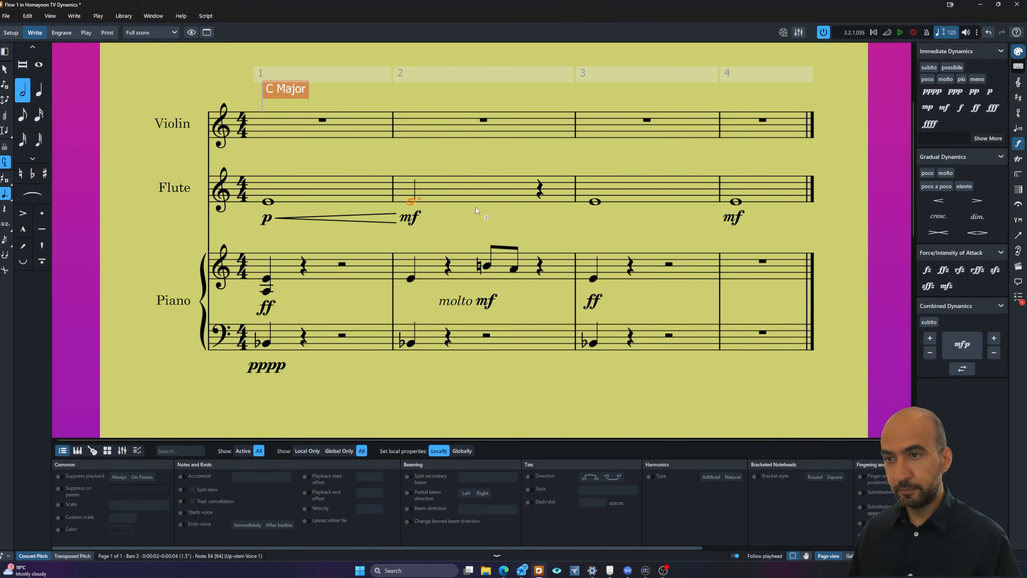
key(e)
key(5)
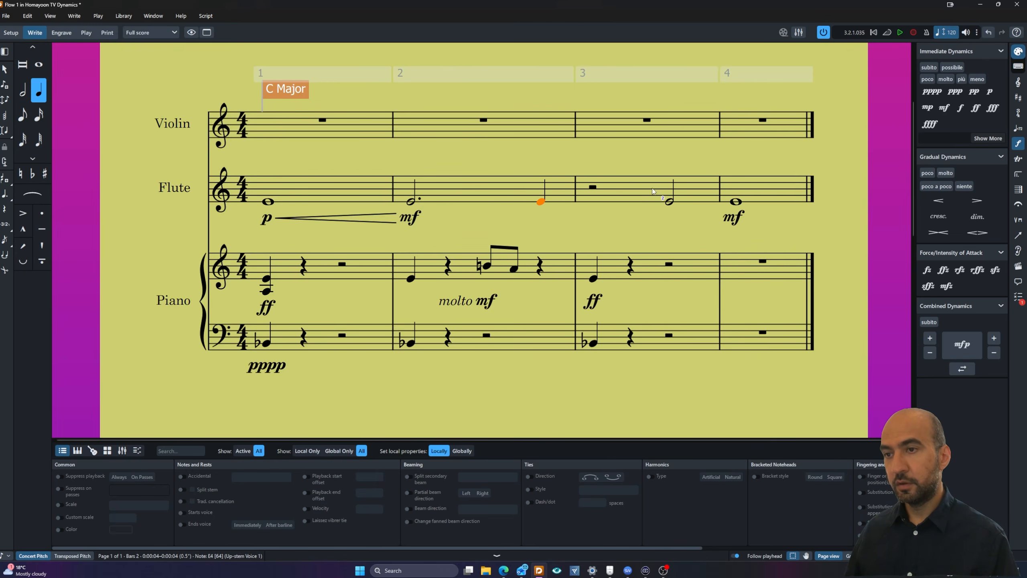
key(e)
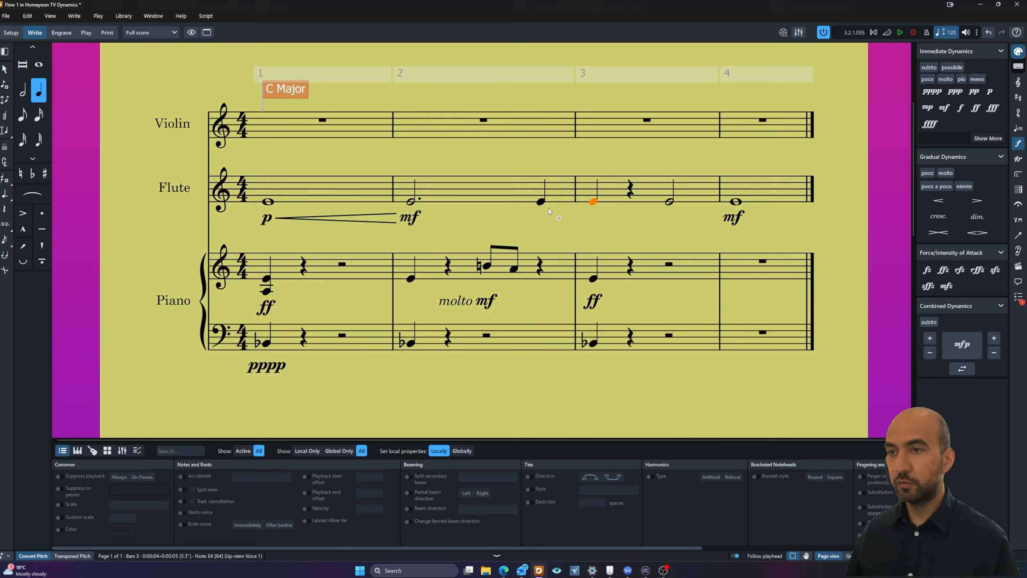
key(6)
key(7)
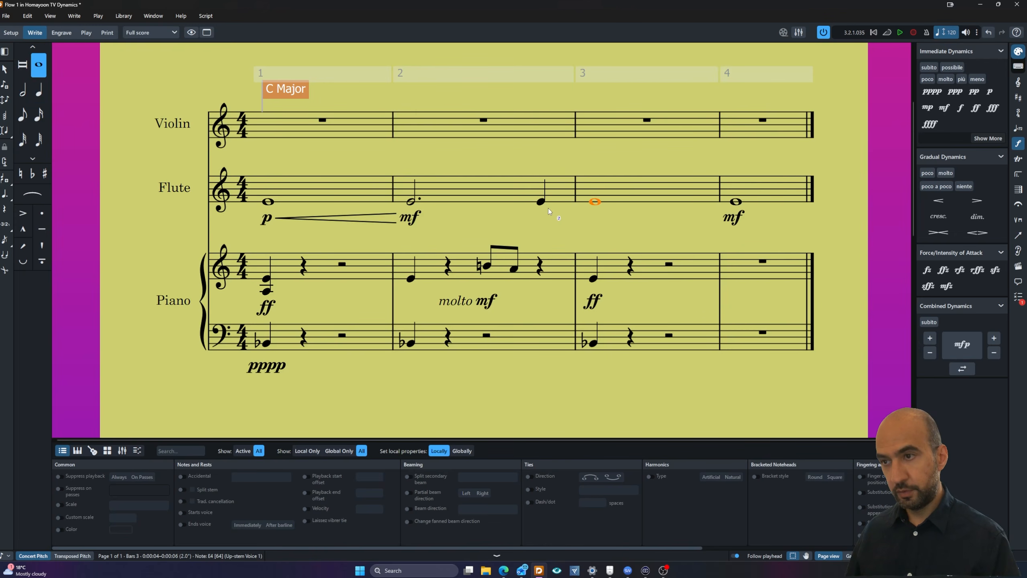
Step: Try lengthening the flute's dotted half note in bar 2 to a whole note
click(411, 203)
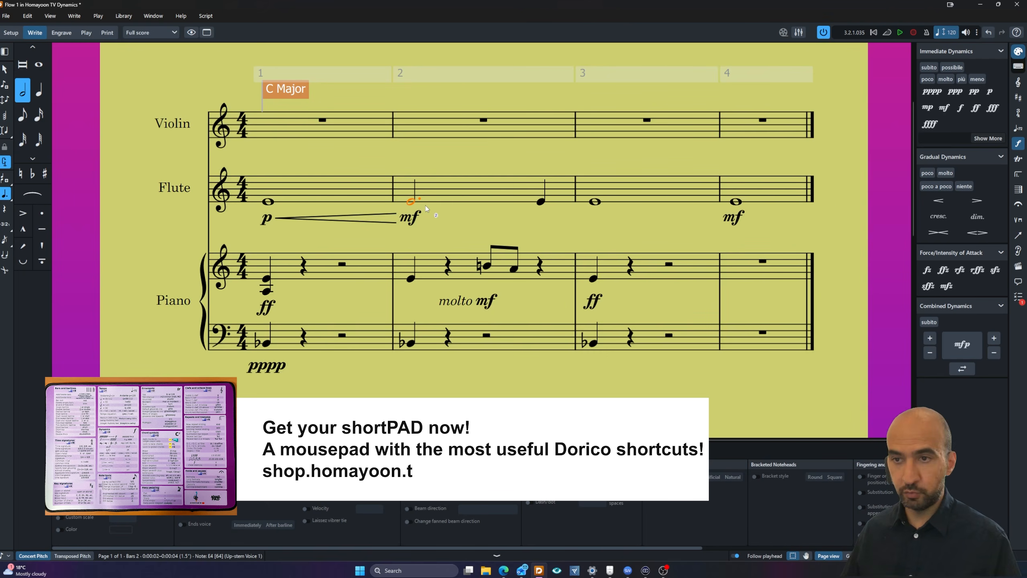
key(t)
key(u)
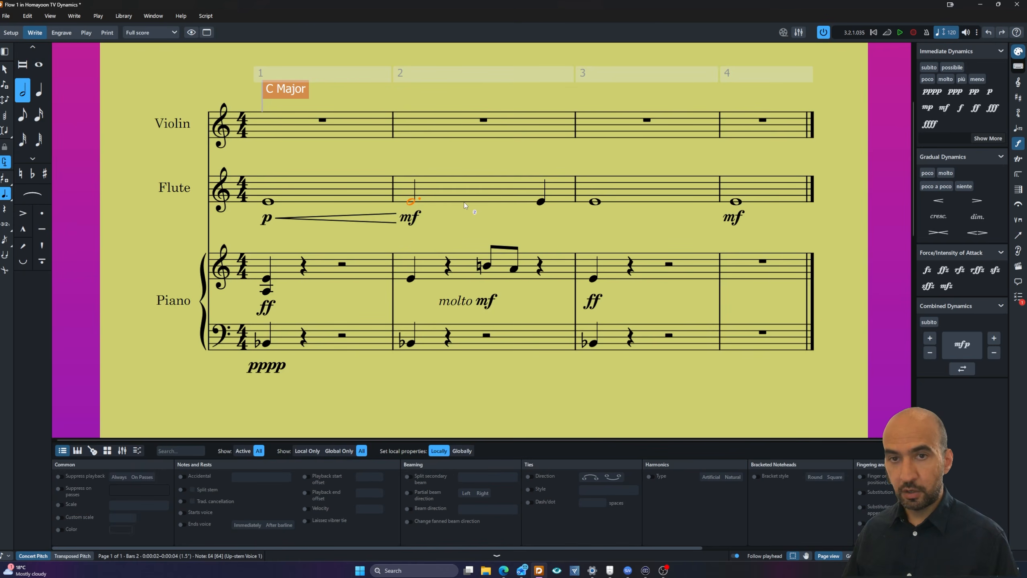
key(t)
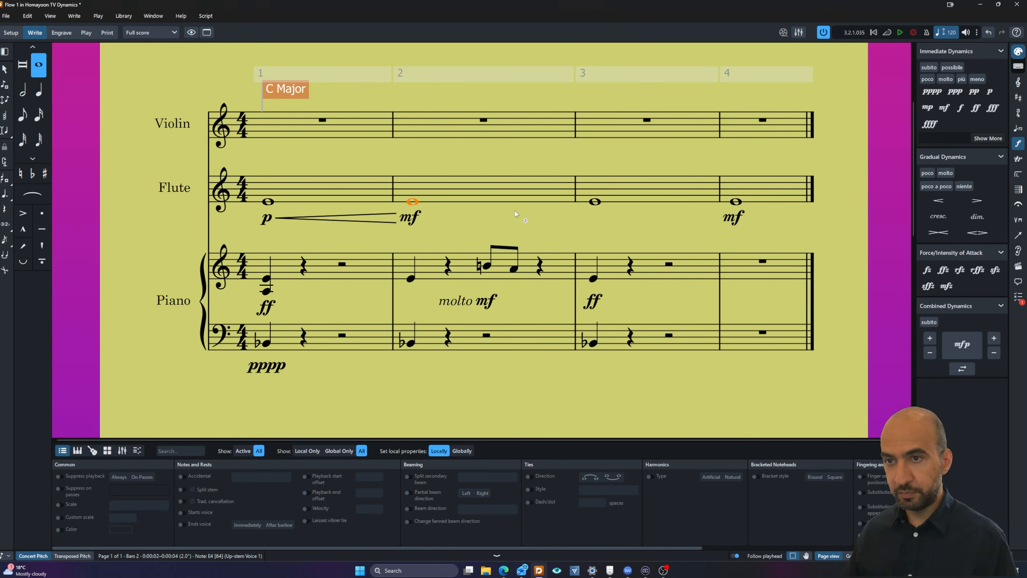
key(6)
key(period)
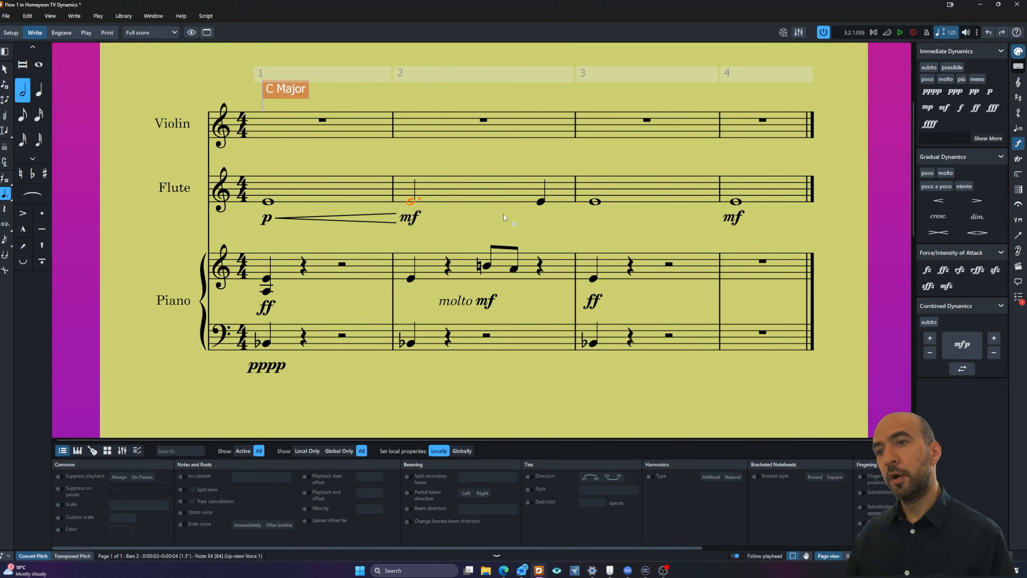
Step: Tie the flute's bar 1 note to the first note of bar 2 and lengthen the tied note to a double whole note
ctrl+click(271, 205)
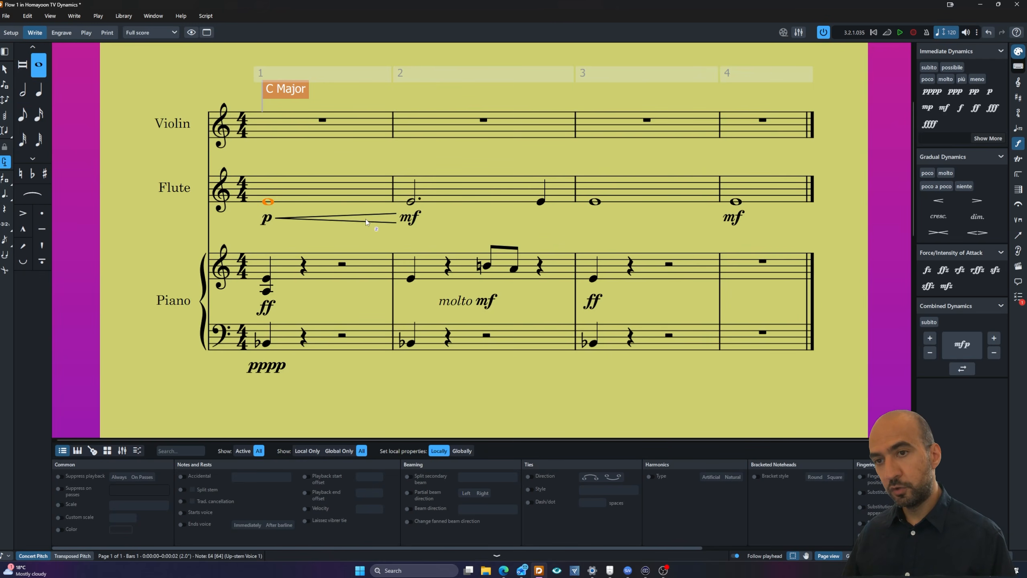
key(s)
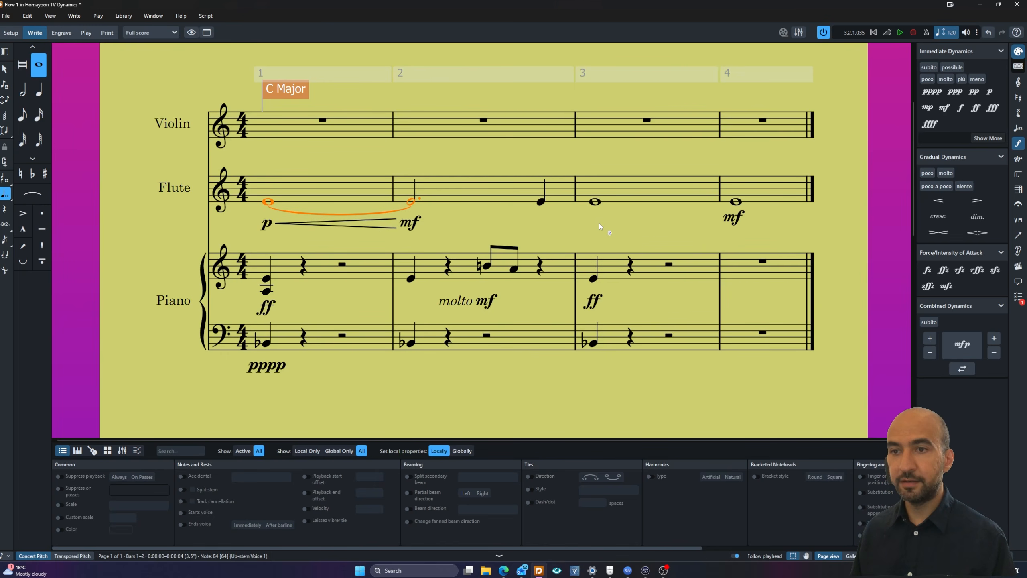
key(8)
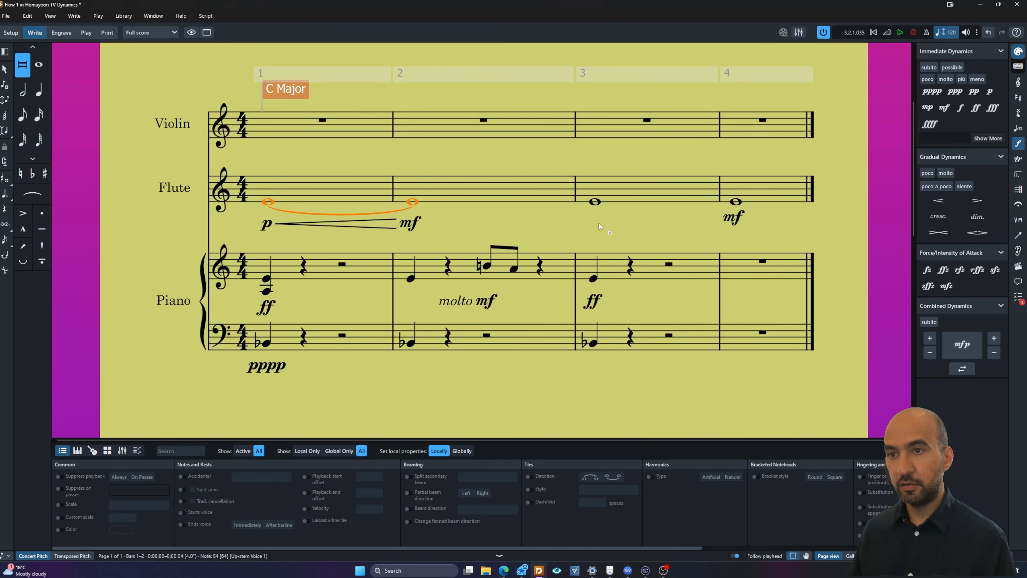
Step: Undo the double whole note lengthening and the tie between the flute's bar 1 and bar 2 notes
key(ctrl+z)
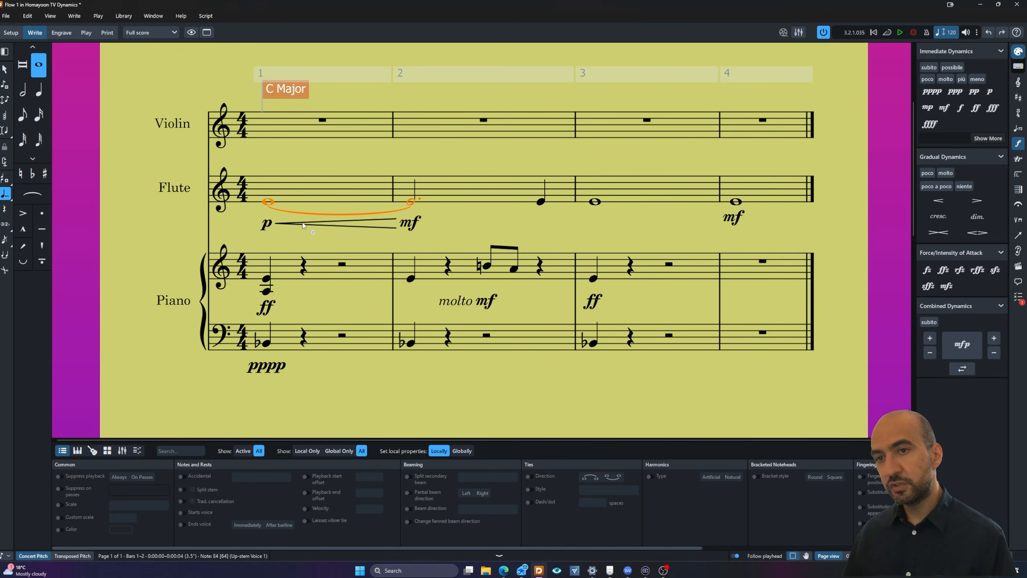
key(ctrl+z)
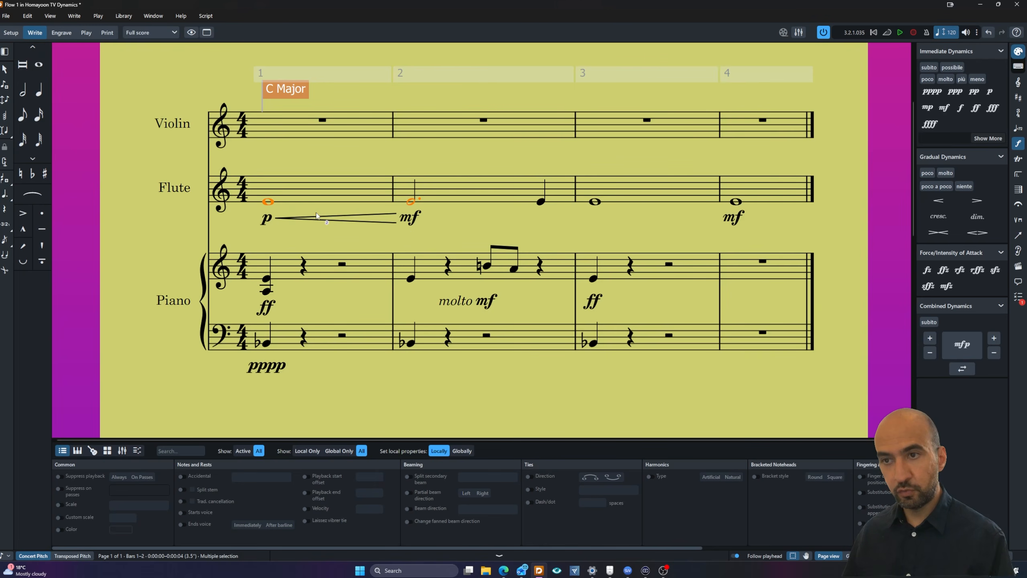
Step: Force the duration of the flute's bar 1 whole note and tie it successively through the notes of bars 2, 3 and 4
click(271, 204)
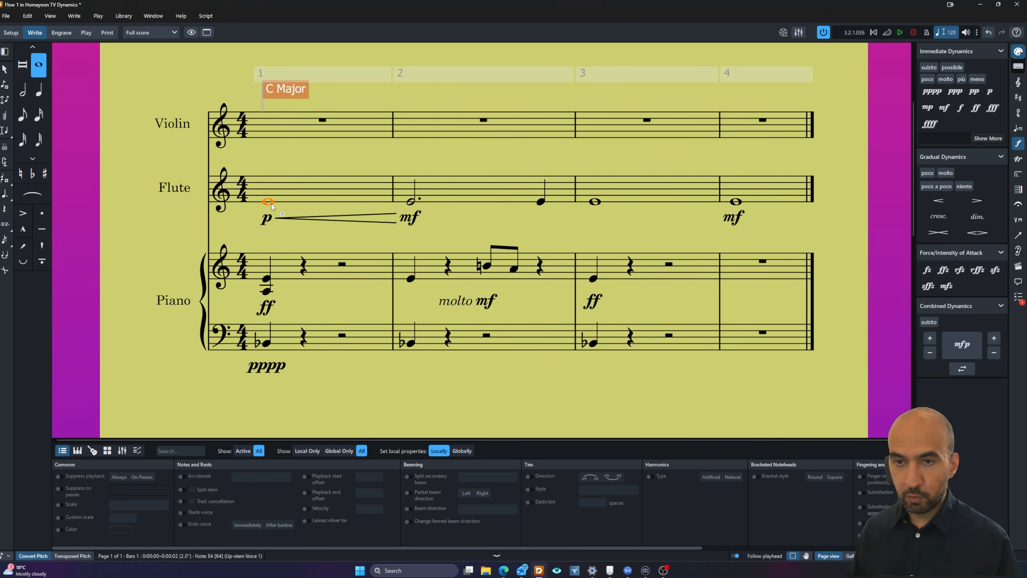
key(o)
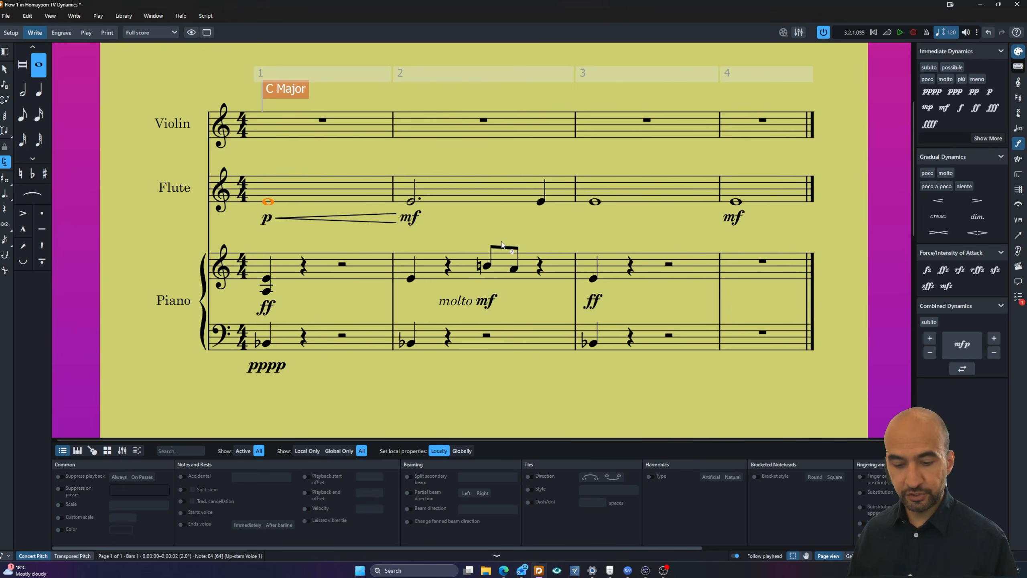
key(t)
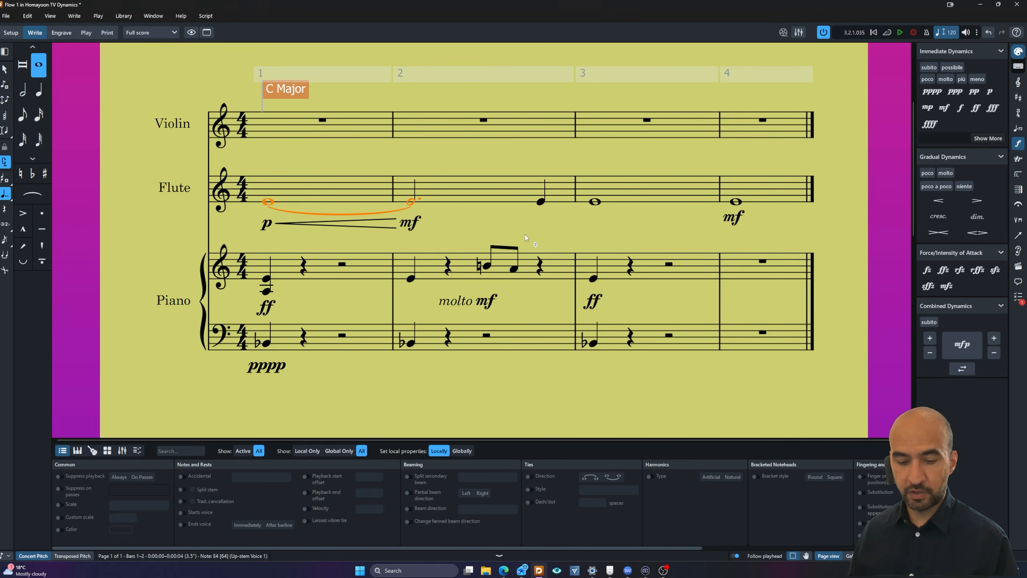
key(t)
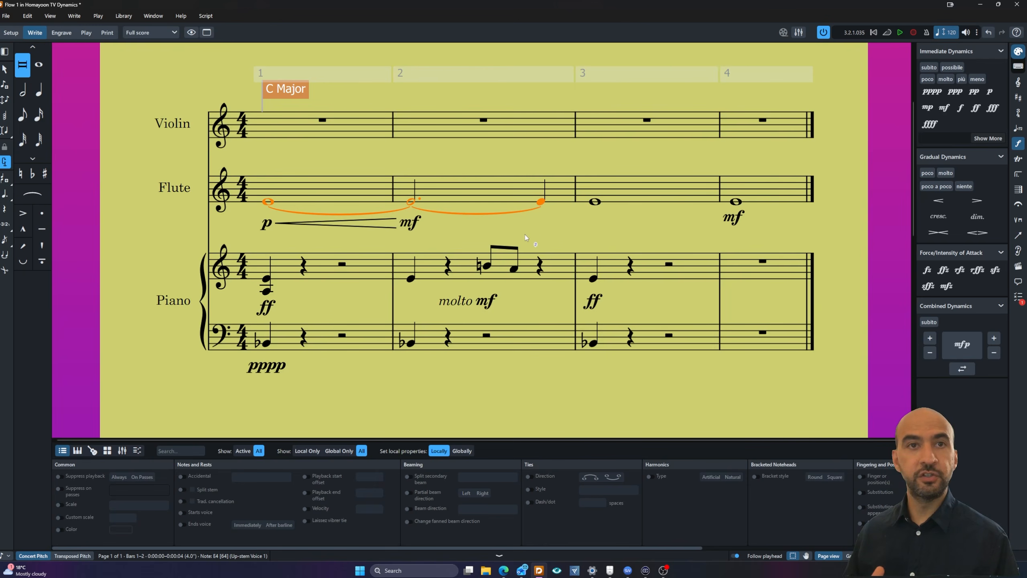
key(t)
key(t)
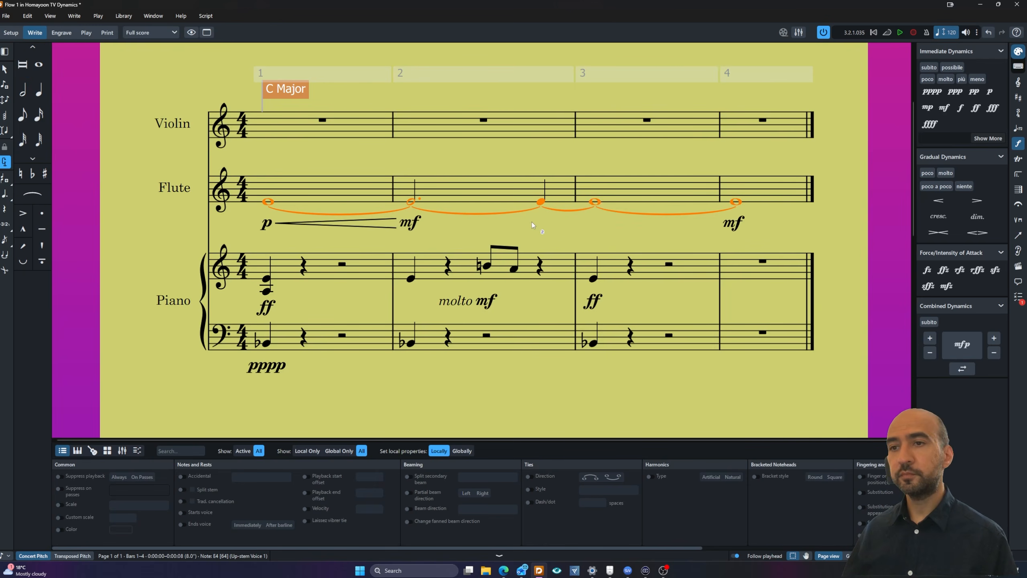
Step: Undo all the ties just added across the flute's four bars
key(ctrl+z)
key(ctrl+z)
key(ctrl+z)
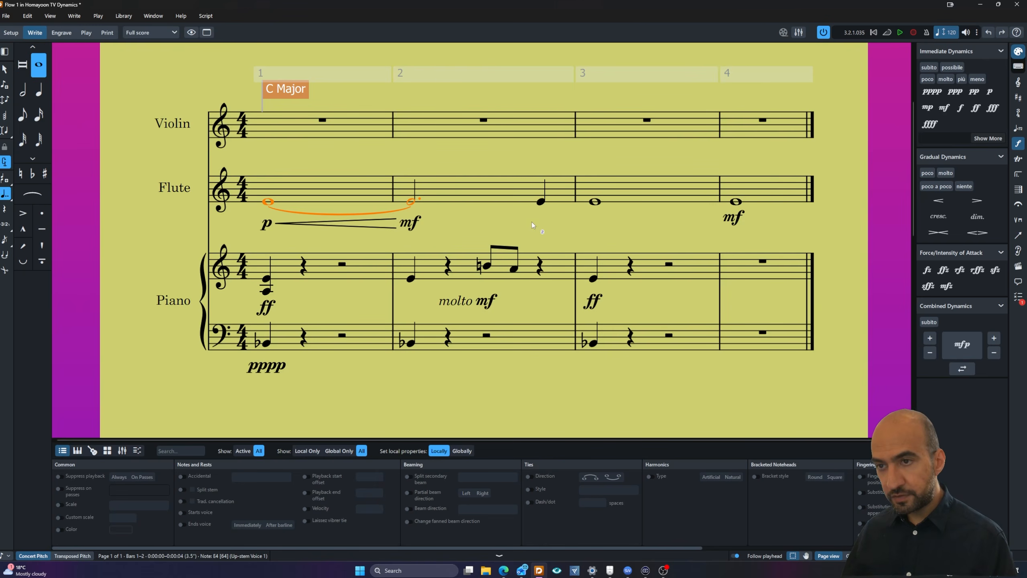
key(ctrl+z)
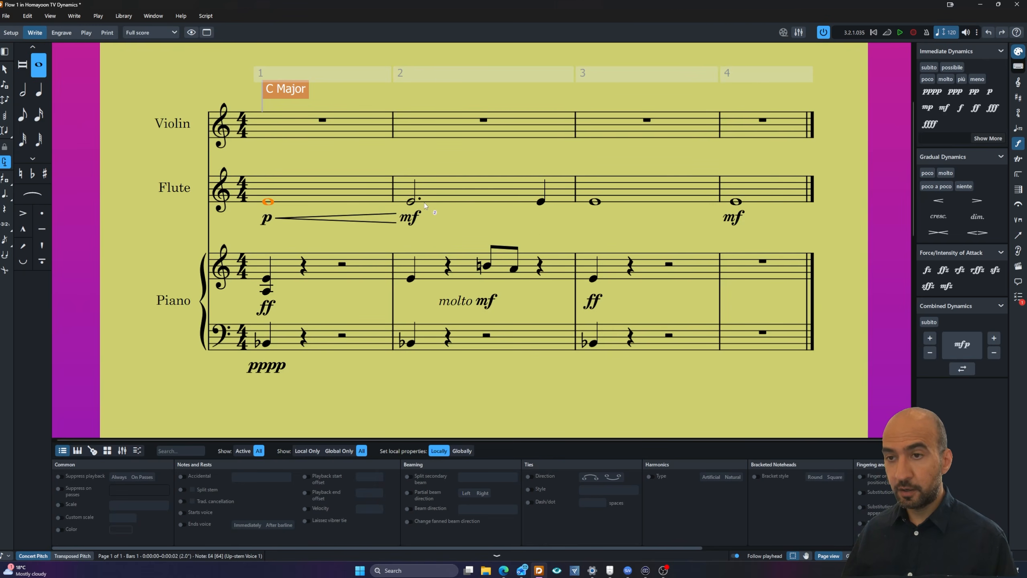
Step: Compare the Force Duration state of the flute's bar 1 whole note with that of the bar 2 dotted half note
click(414, 202)
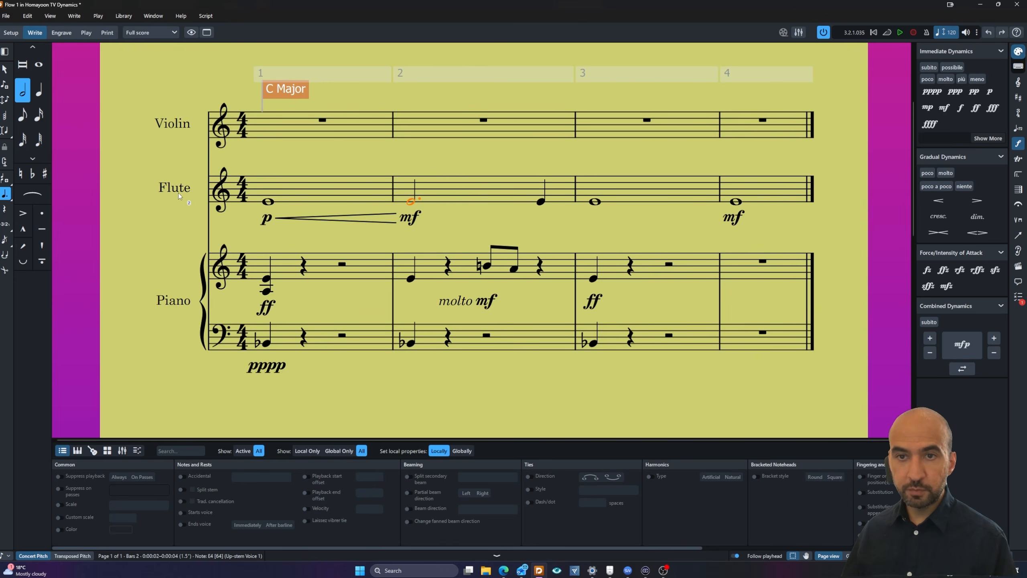
click(263, 200)
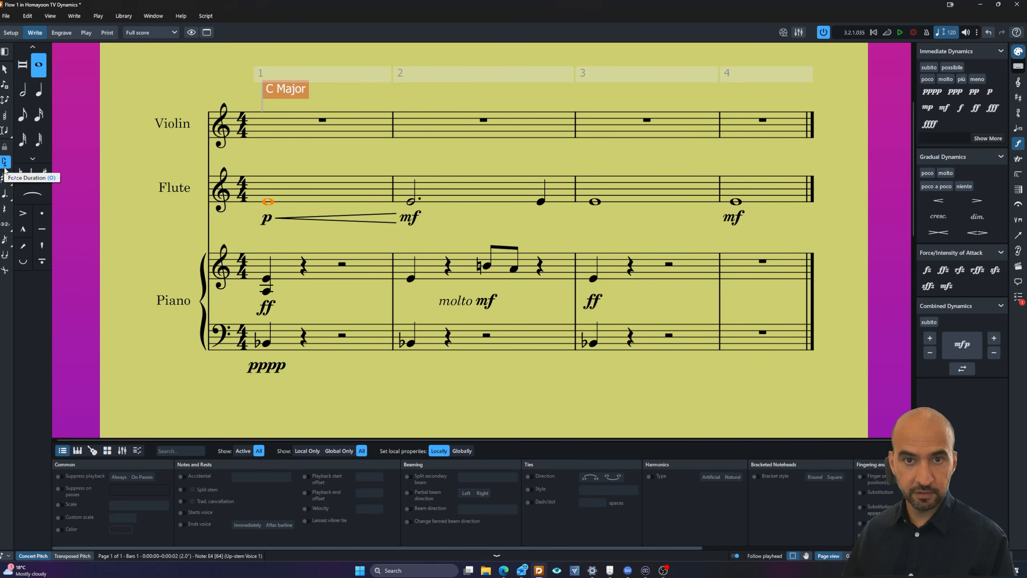
click(411, 204)
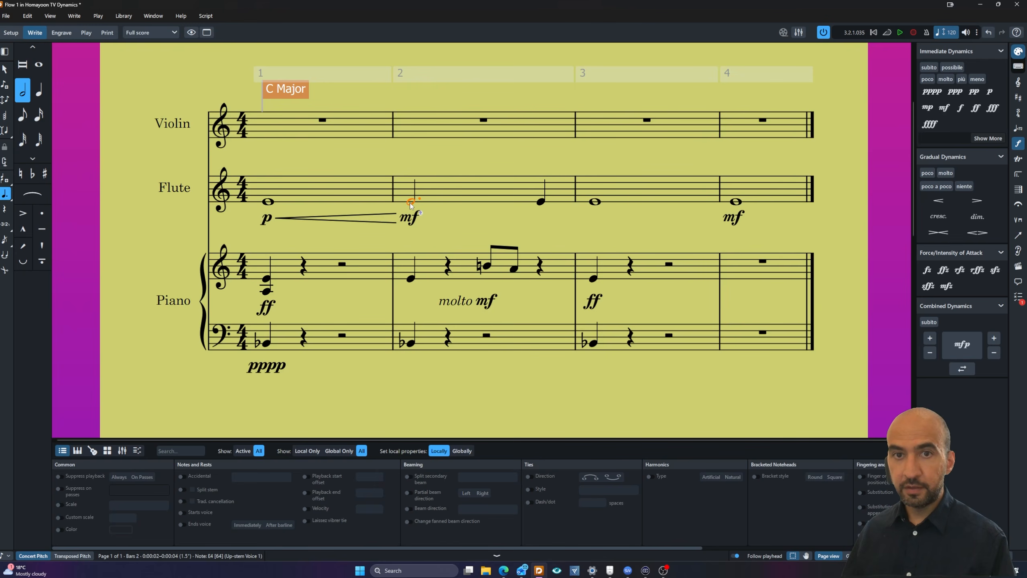
click(269, 201)
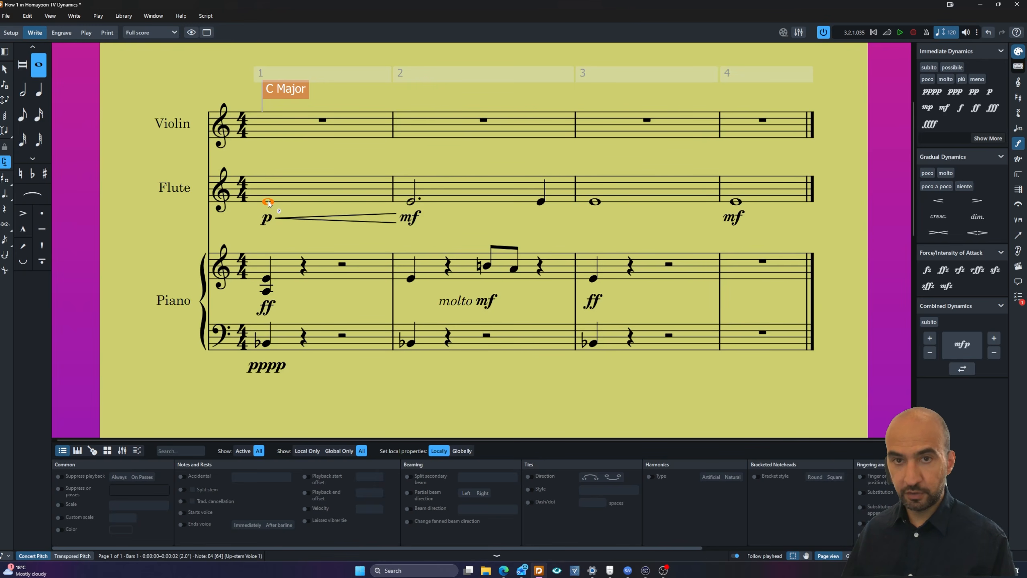
click(462, 213)
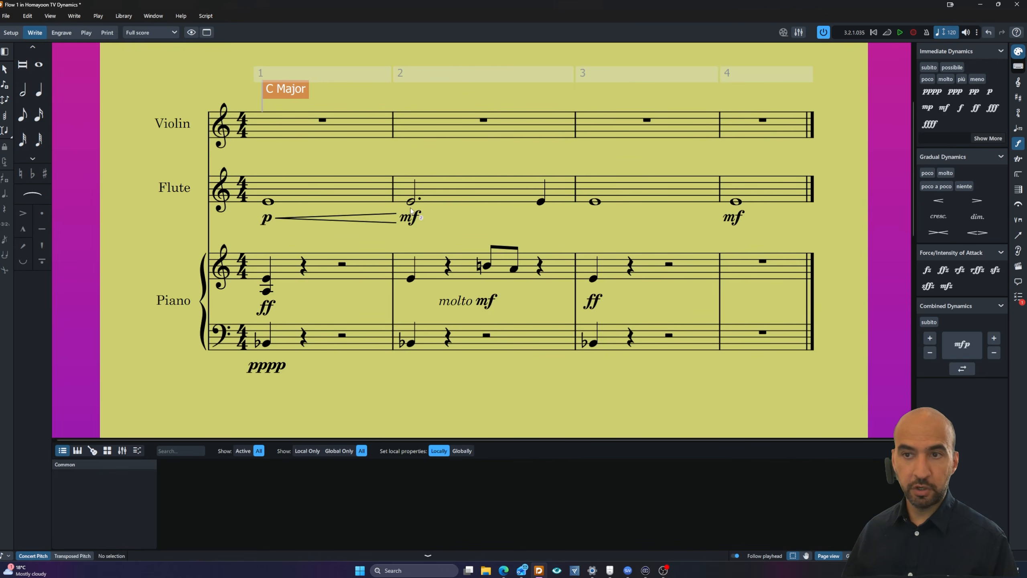
Step: Try lengthening the flute's dotted half note in bar 2 to a whole note, and undo it
click(411, 202)
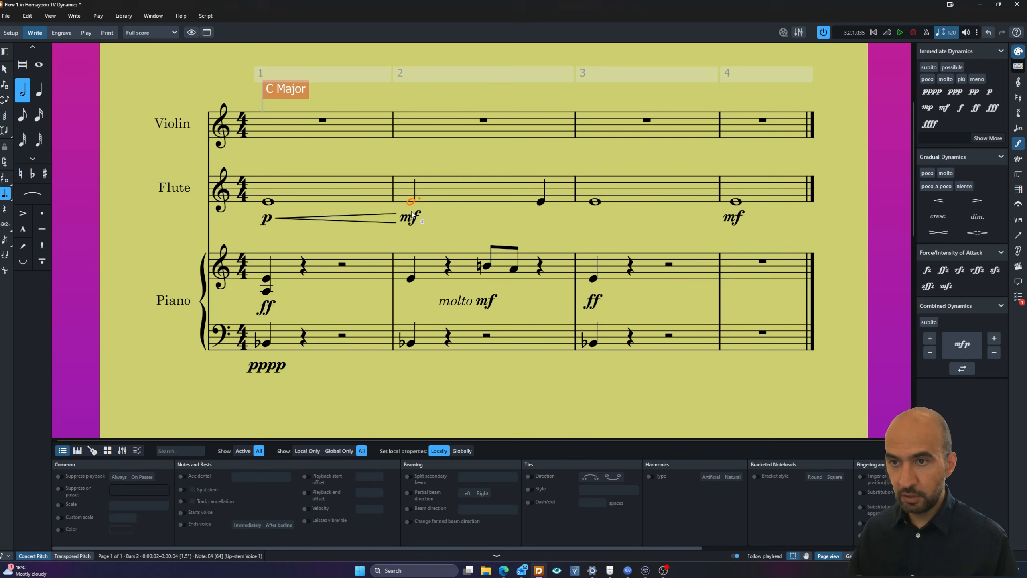
key(7)
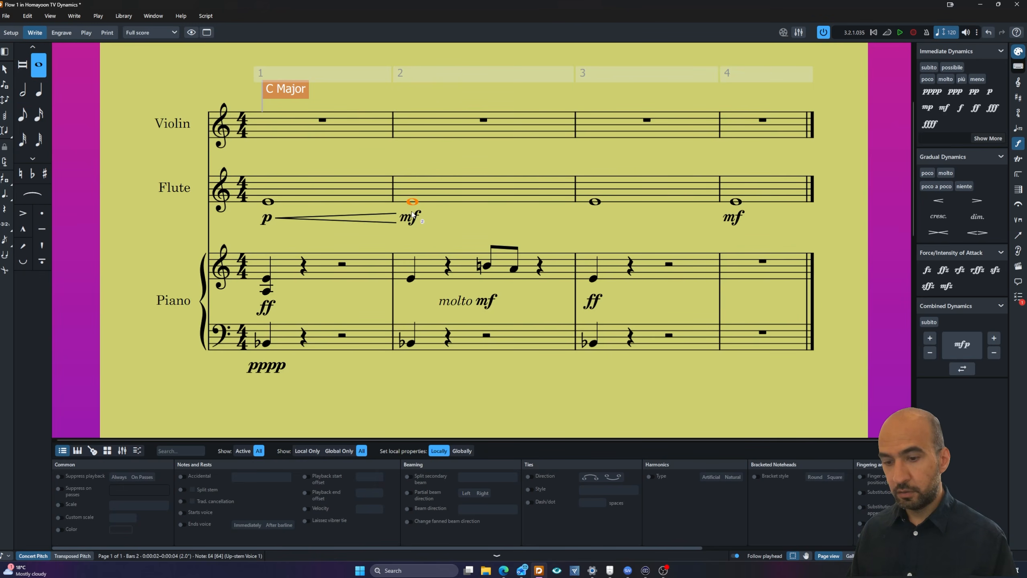
key(ctrl+z)
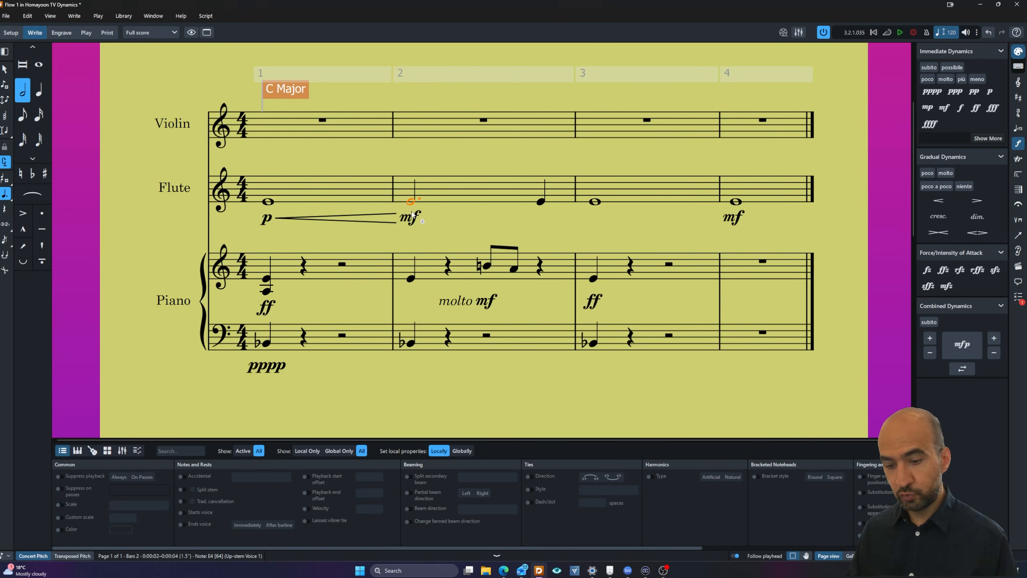
Step: Tie the flute's dotted half note in bar 2 to the following quarter note, keeping its duration forced
key(t)
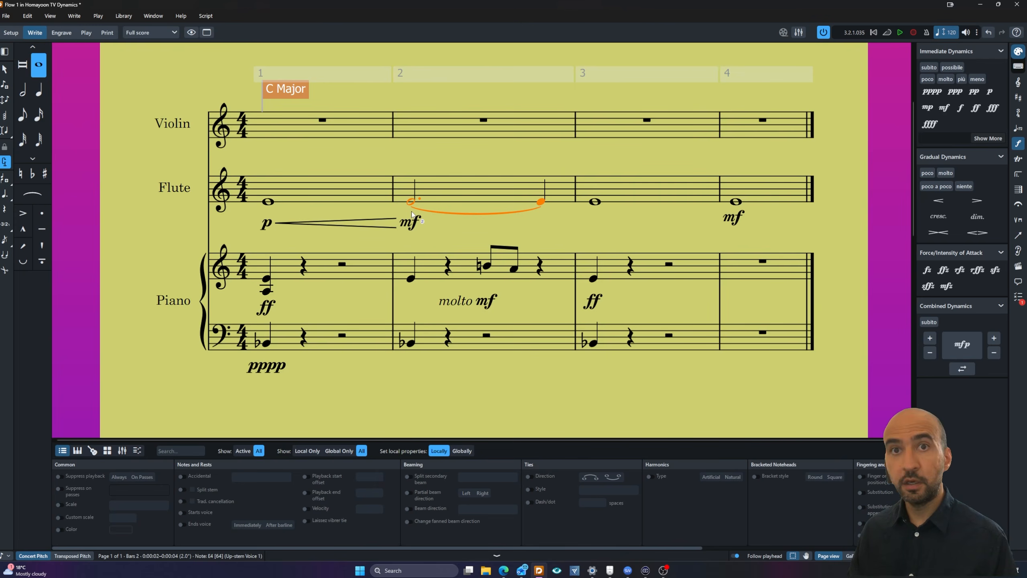
Step: Try lengthening the flute's bar 1 whole note to a double whole note over the tied bar 2 notes
click(267, 202)
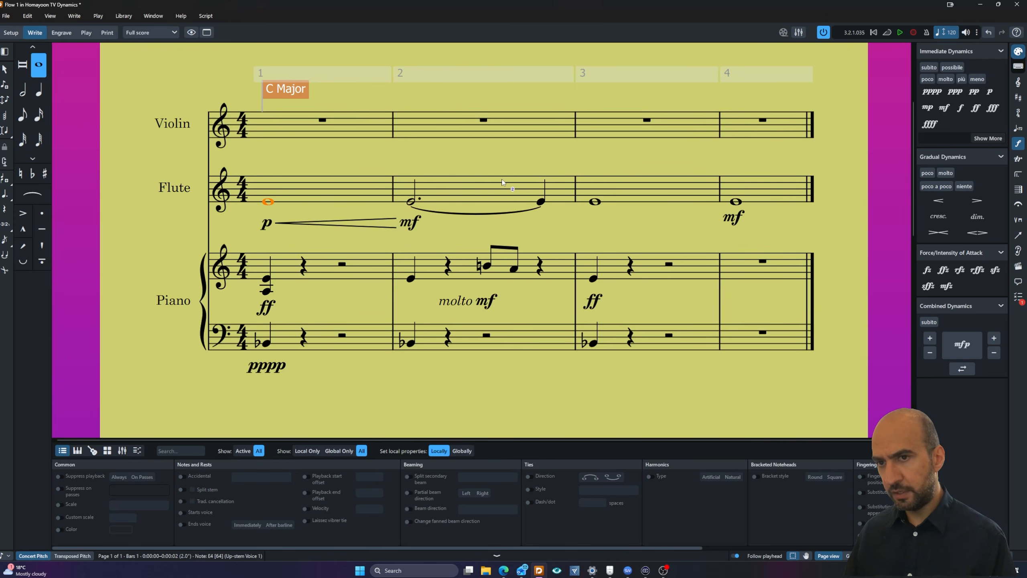
key(8)
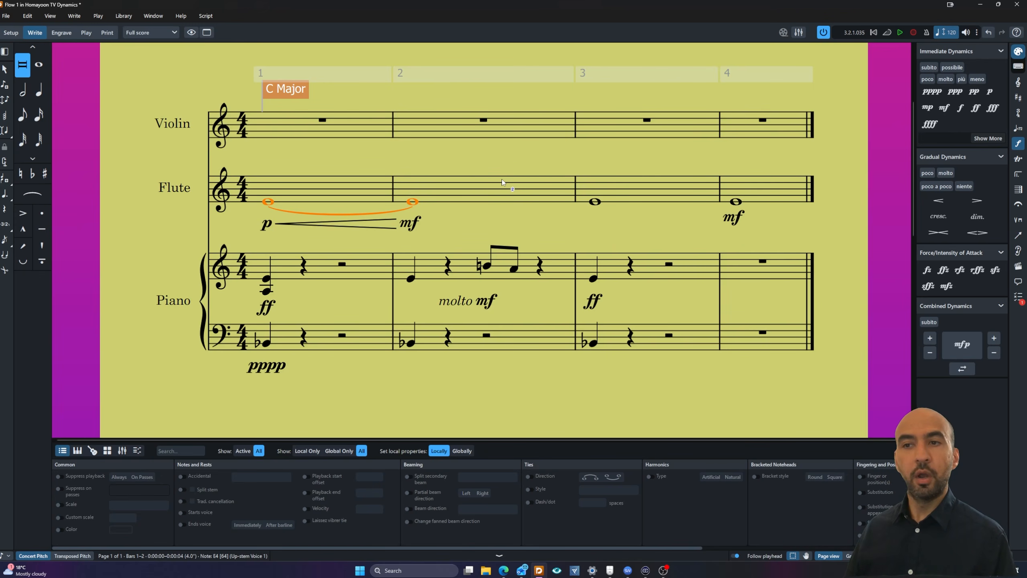
key(7)
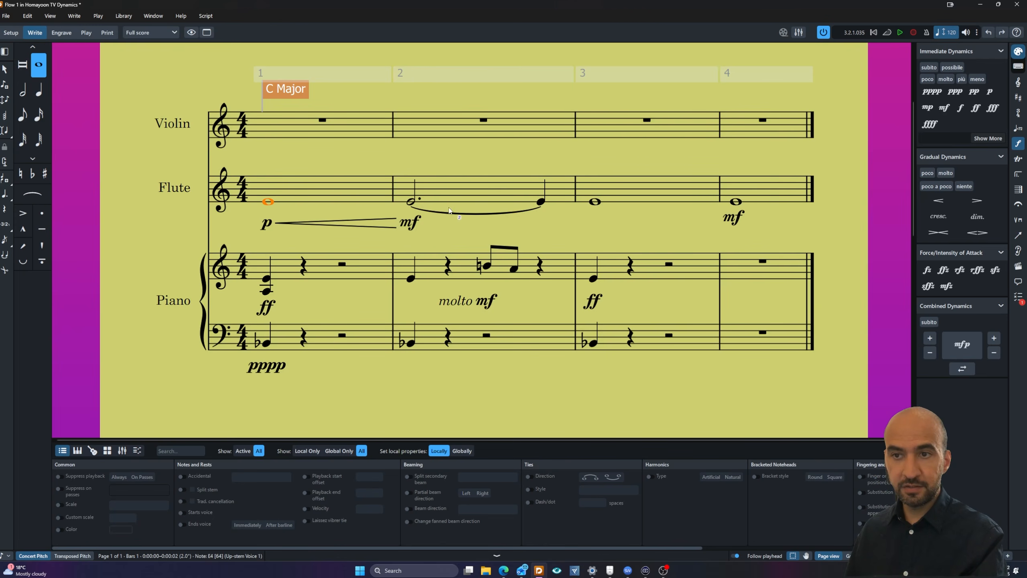
Step: Tie the flute's bar 1 note with forced duration through the tied bar 2 notes and on to the whole notes of bars 3 and 4
click(413, 203)
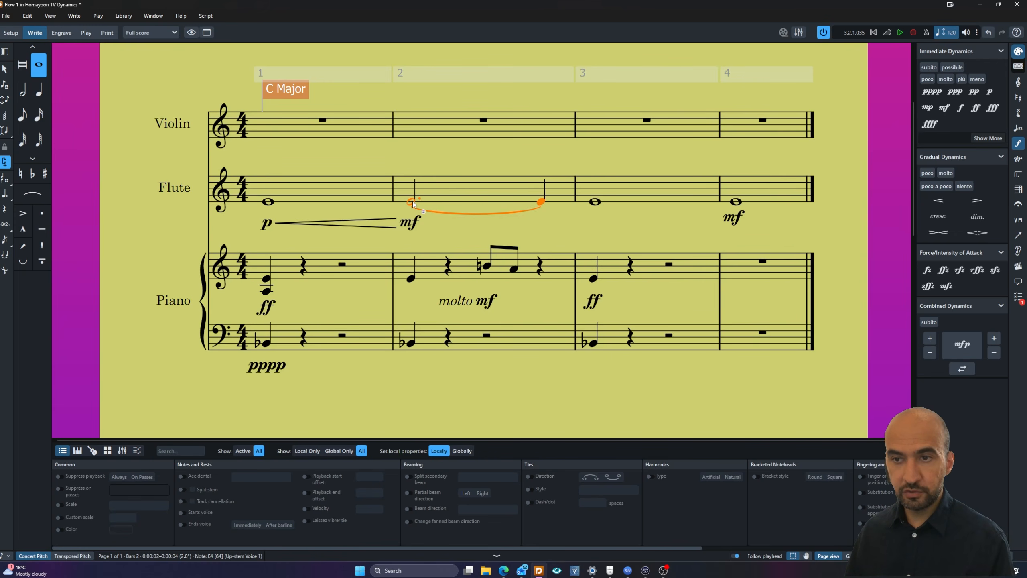
click(269, 203)
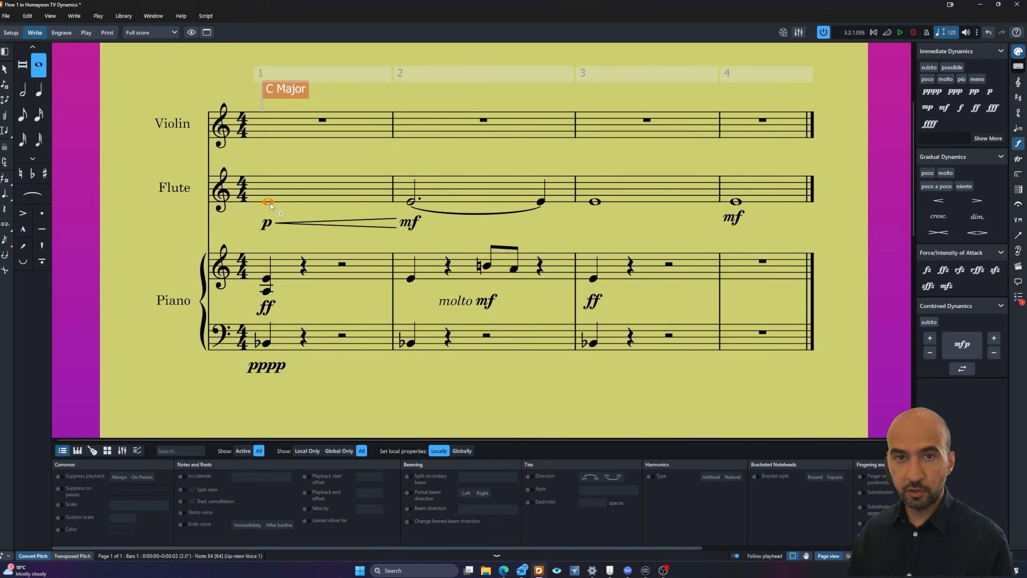
key(o)
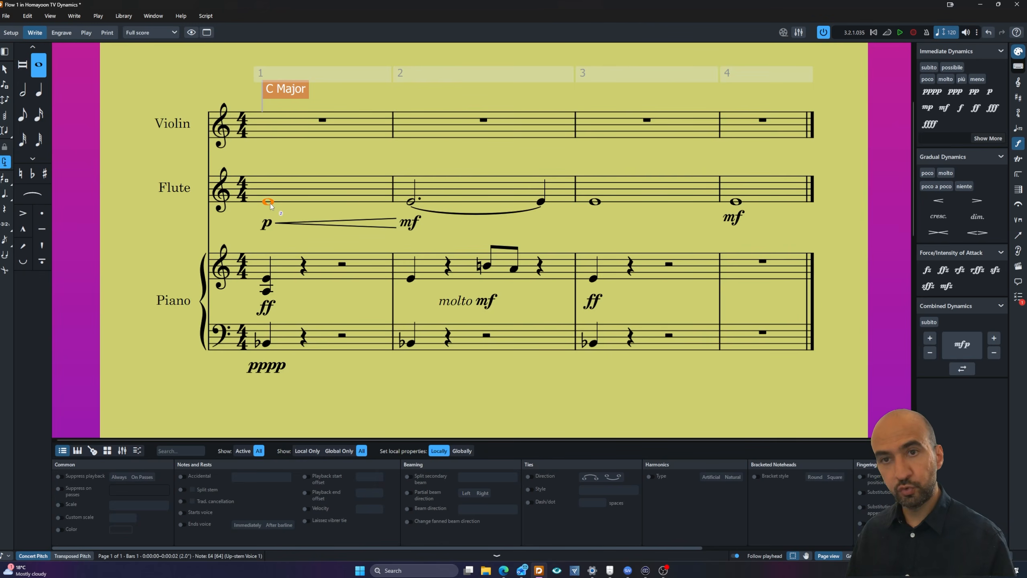
key(t)
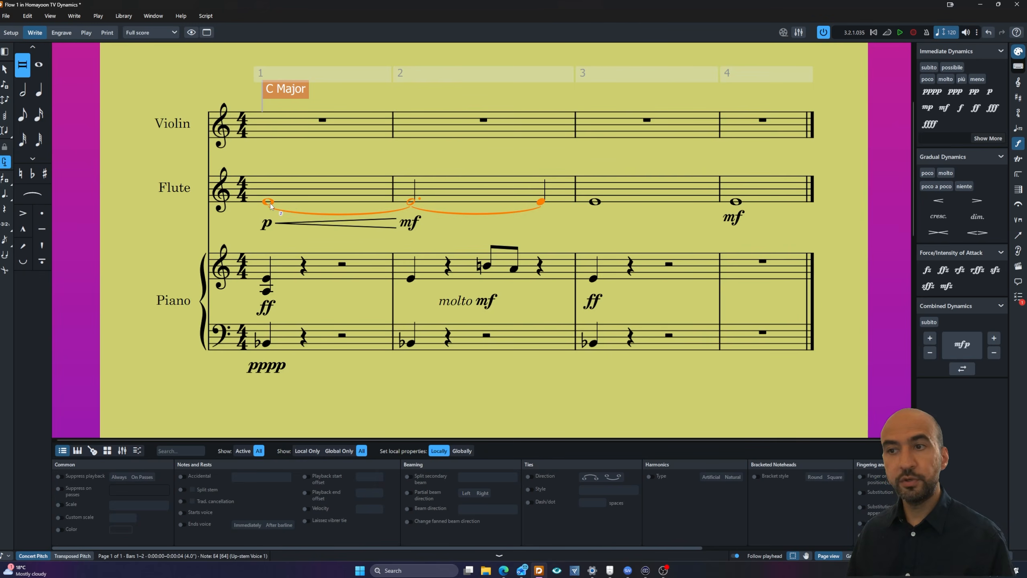
key(t)
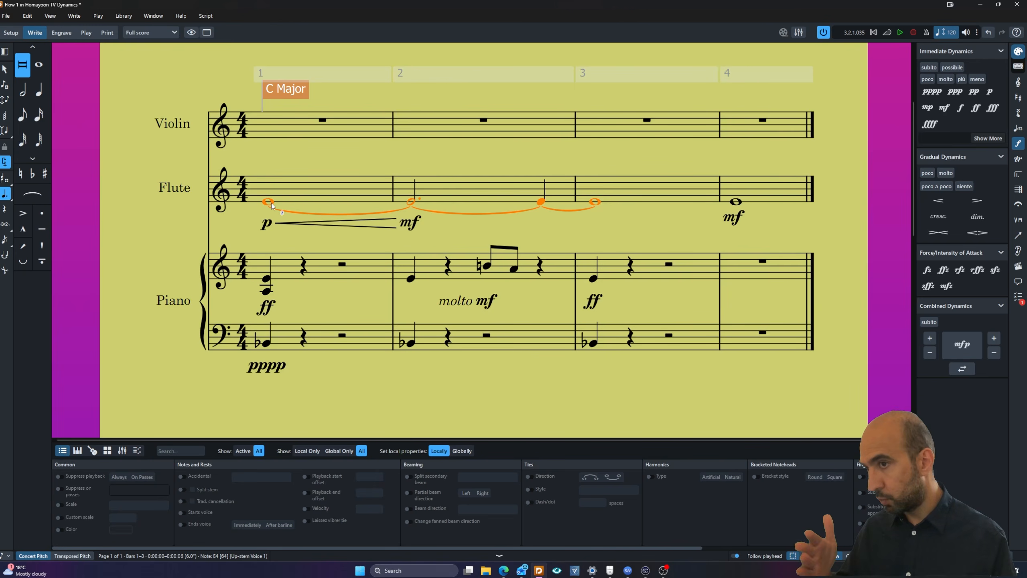
key(t)
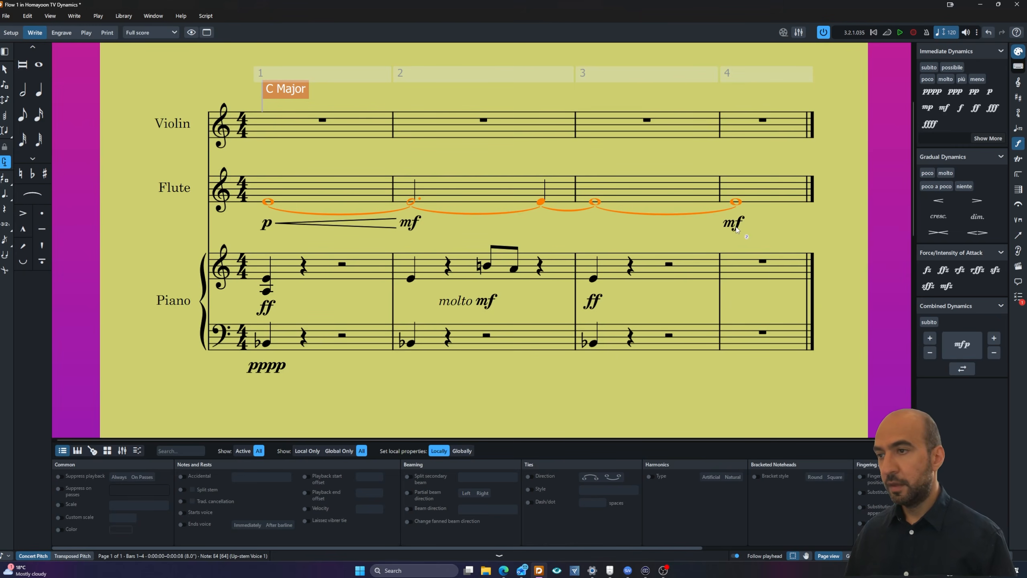
Step: Delete the mf dynamic under the flute's whole note in bar 4
click(735, 225)
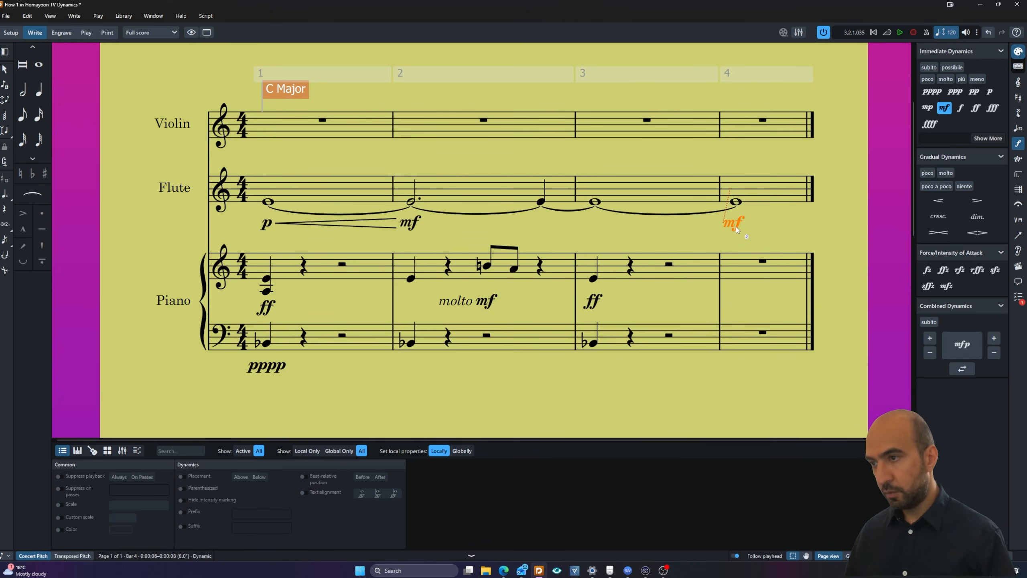
key(Delete)
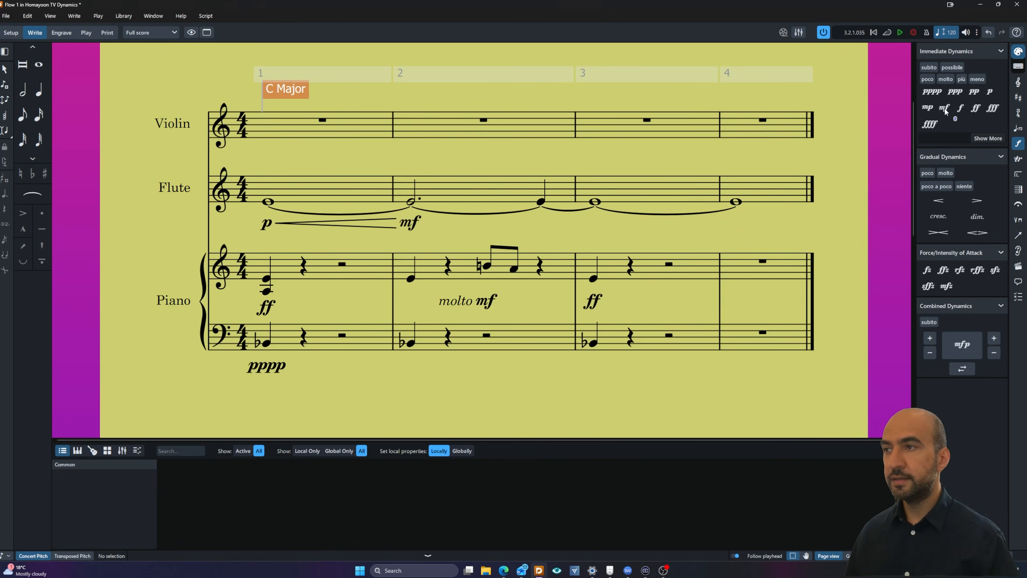
Step: Place a p dynamic under the flute's tied quarter note in bar 2, and delete it again
click(991, 93)
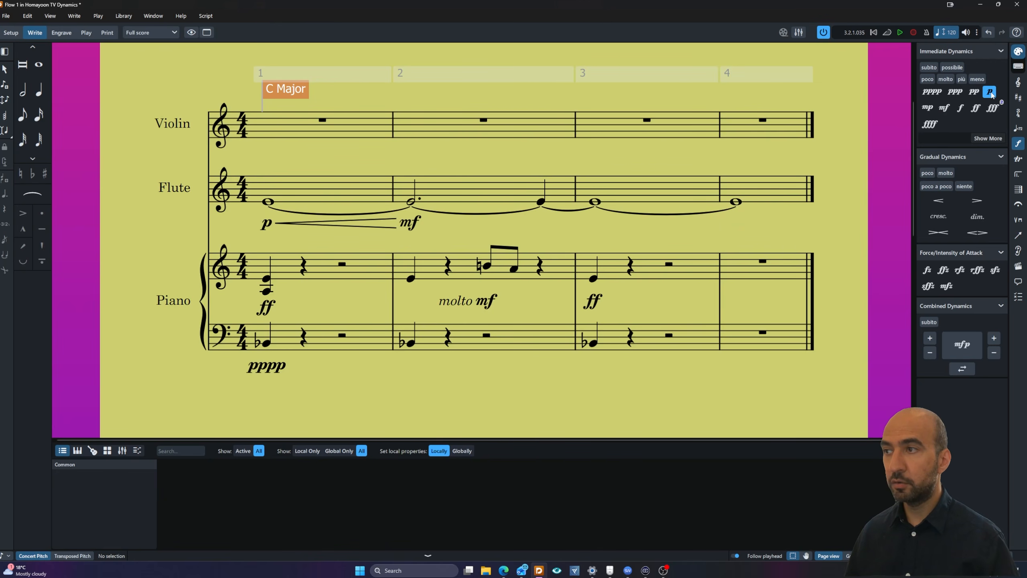
click(541, 218)
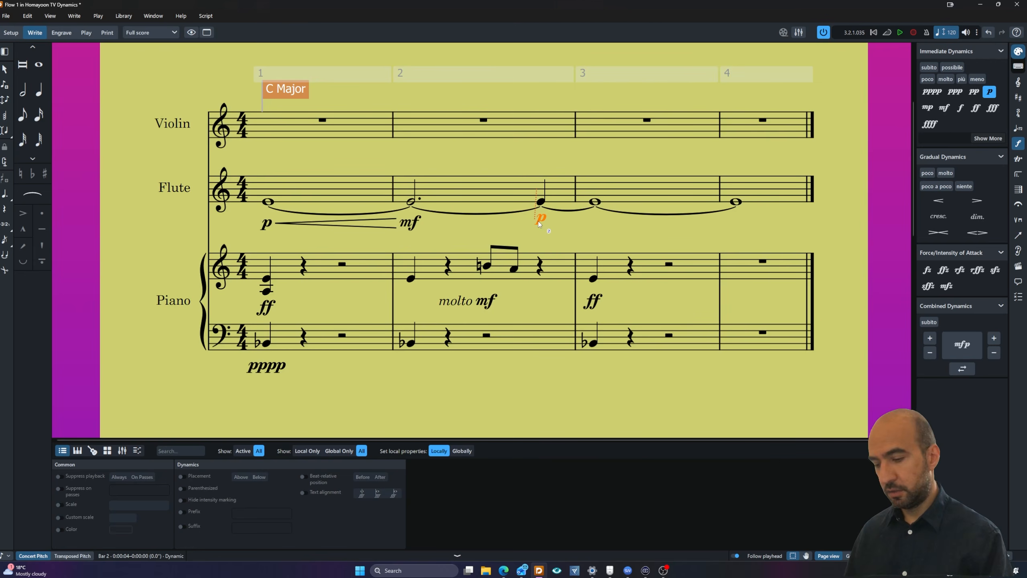
key(Delete)
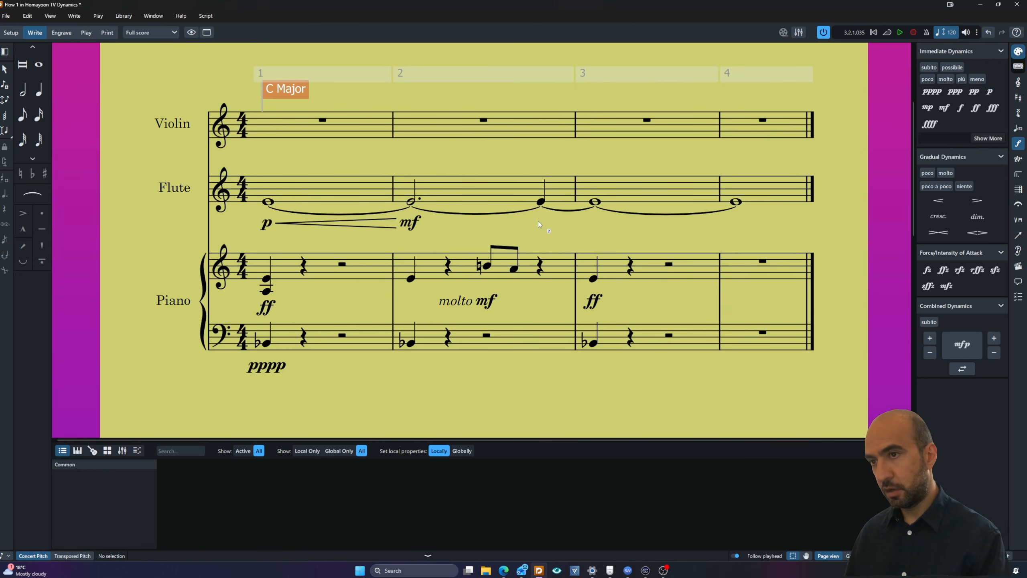
Step: Remove all ties from the flute's tied note chain across bars 1 to 4
click(412, 203)
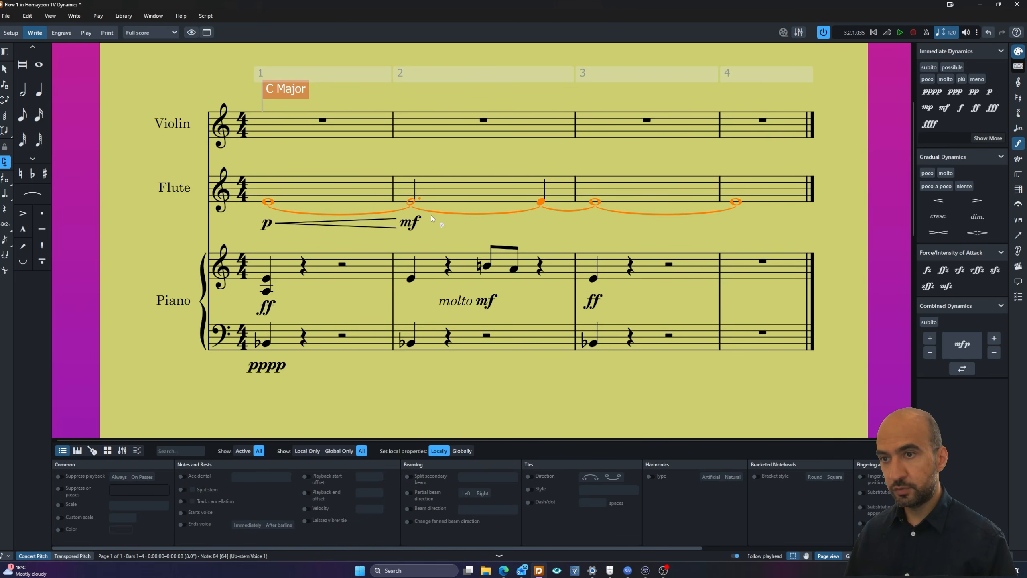
key(u)
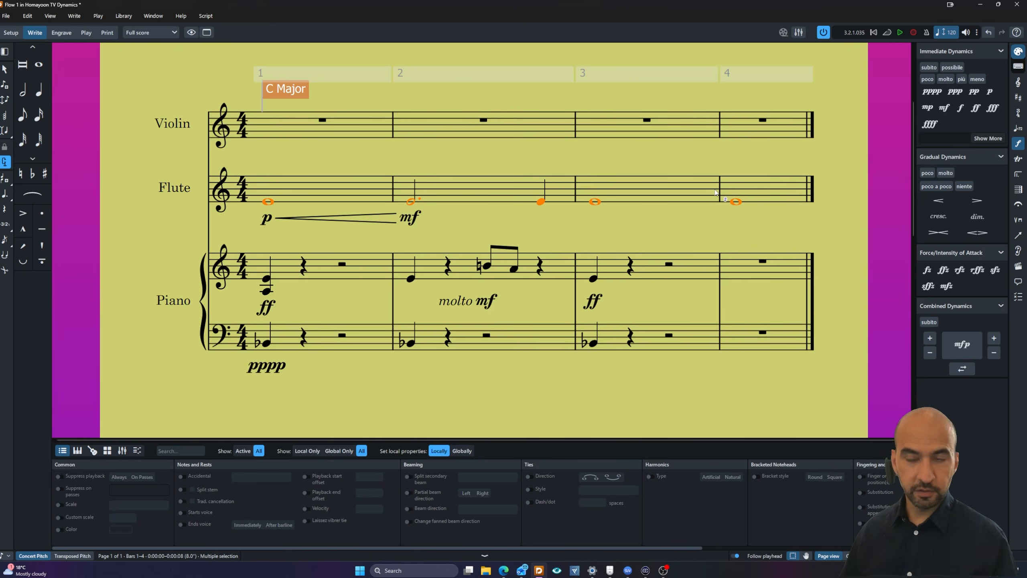
click(595, 201)
key(shift+d)
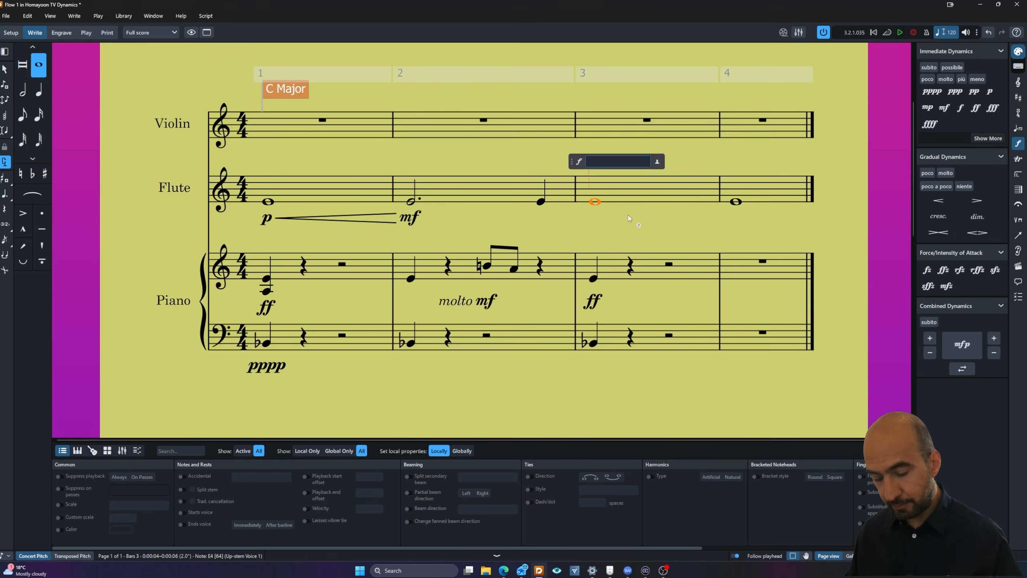
key(Escape)
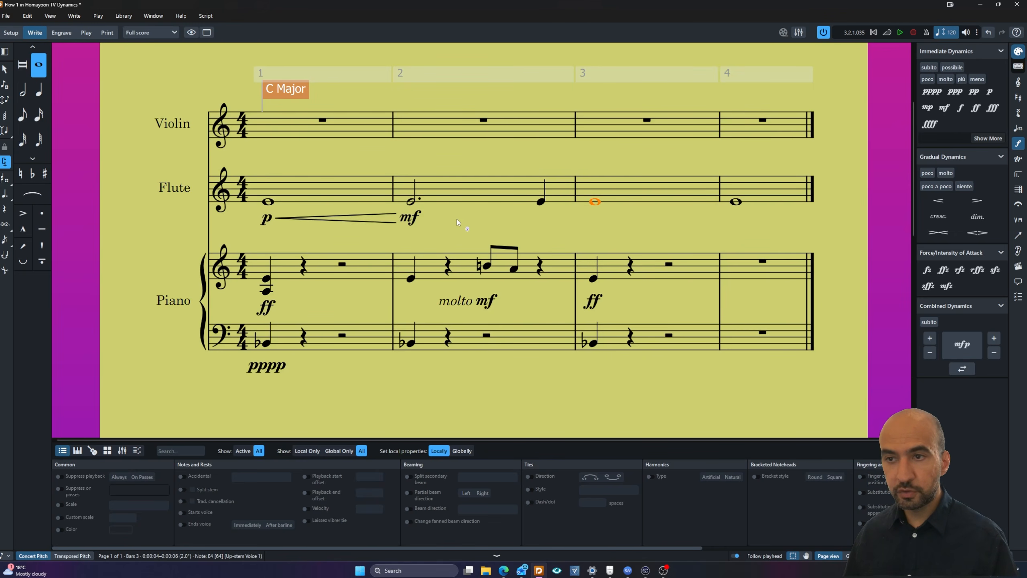
Step: Tie all of the flute's notes together from bar 1 through bar 4
double_click(326, 200)
key(t)
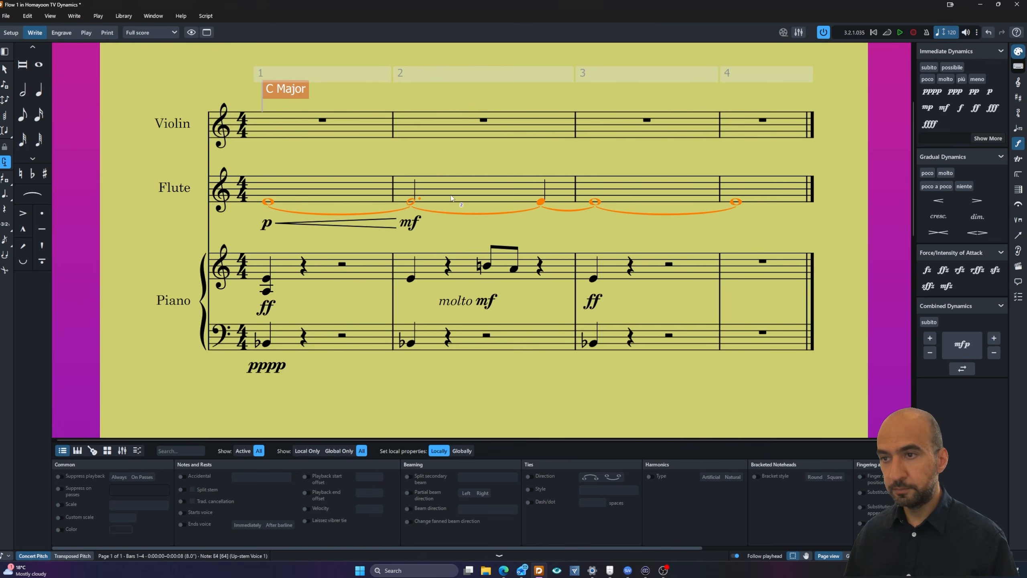
click(602, 229)
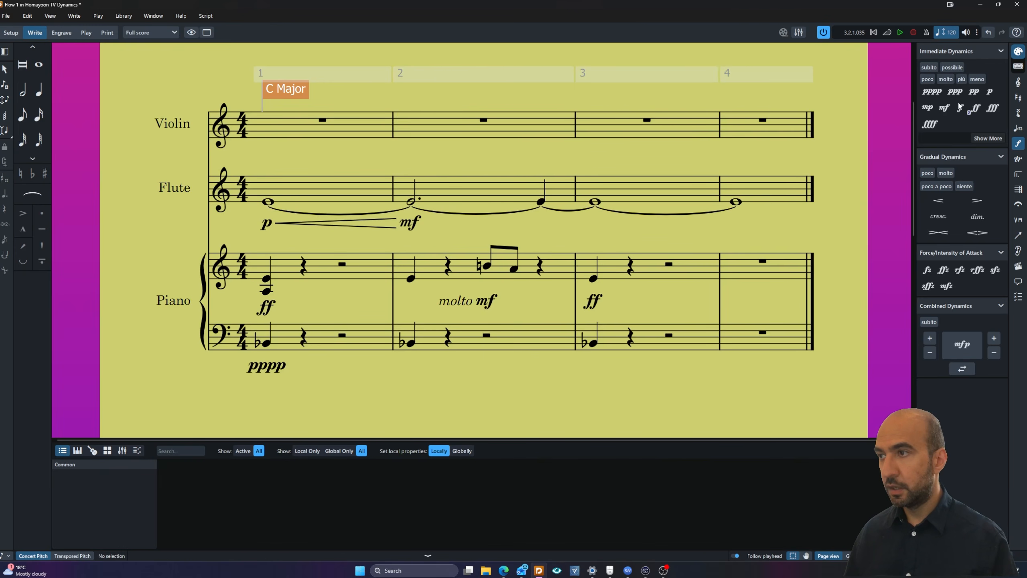
Step: Try to add a p dynamic at the flute's whole note in bar 3 within the tie chain
click(990, 92)
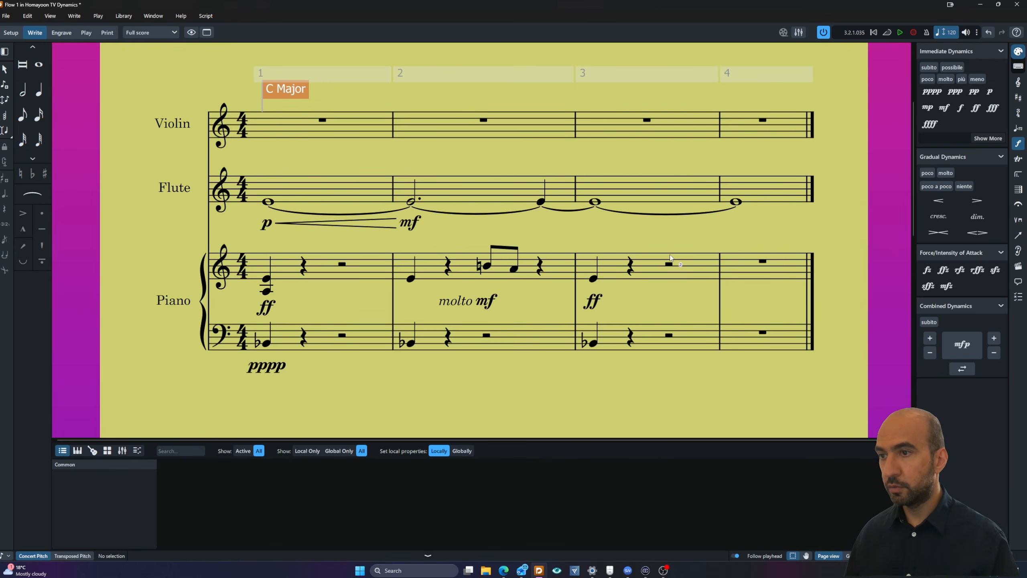
click(595, 202)
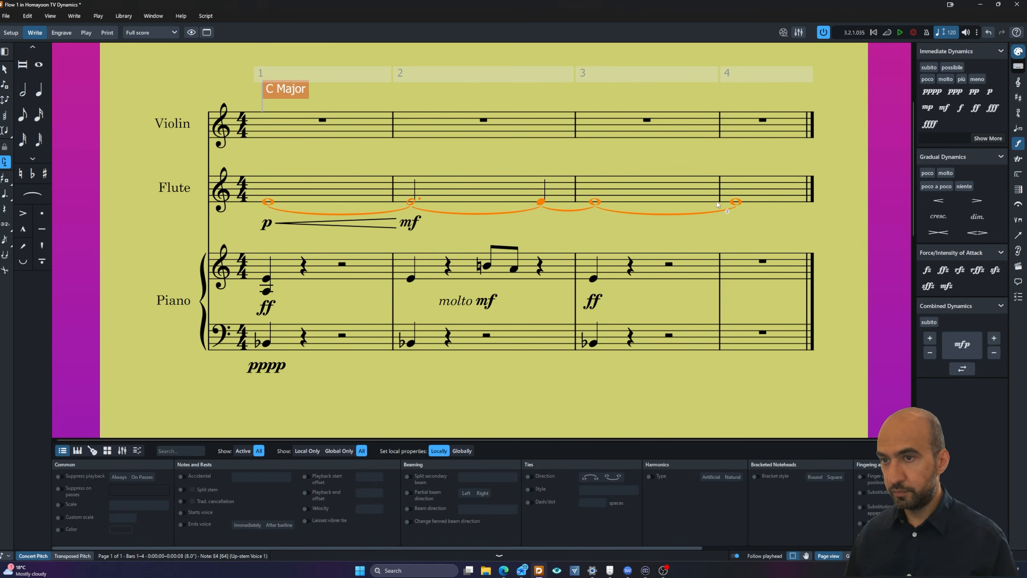
key(shift+d)
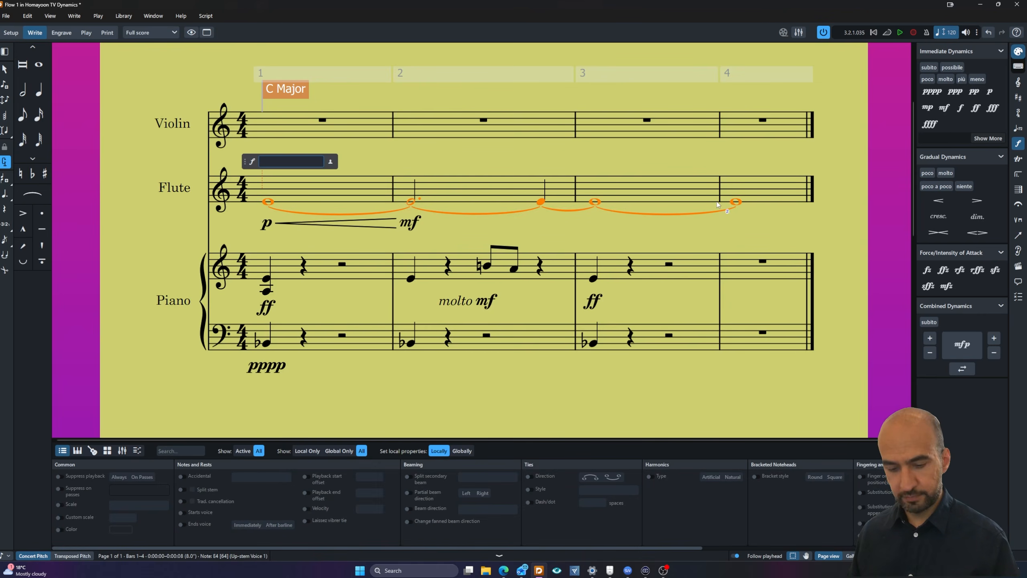
text(p)
key(Return)
click(740, 202)
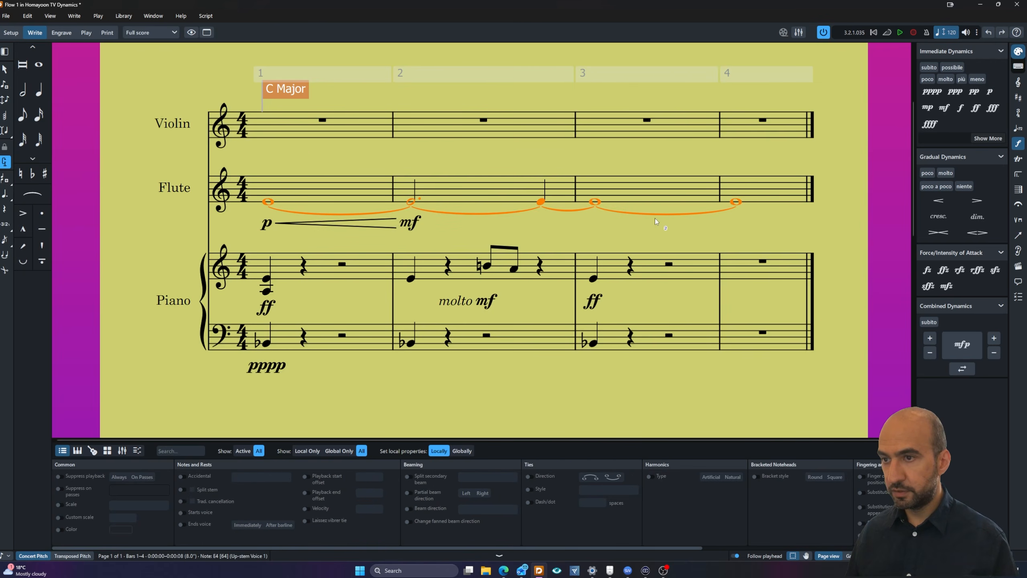
Step: Remove all ties from the flute's note chain across bars 1 to 4
click(594, 279)
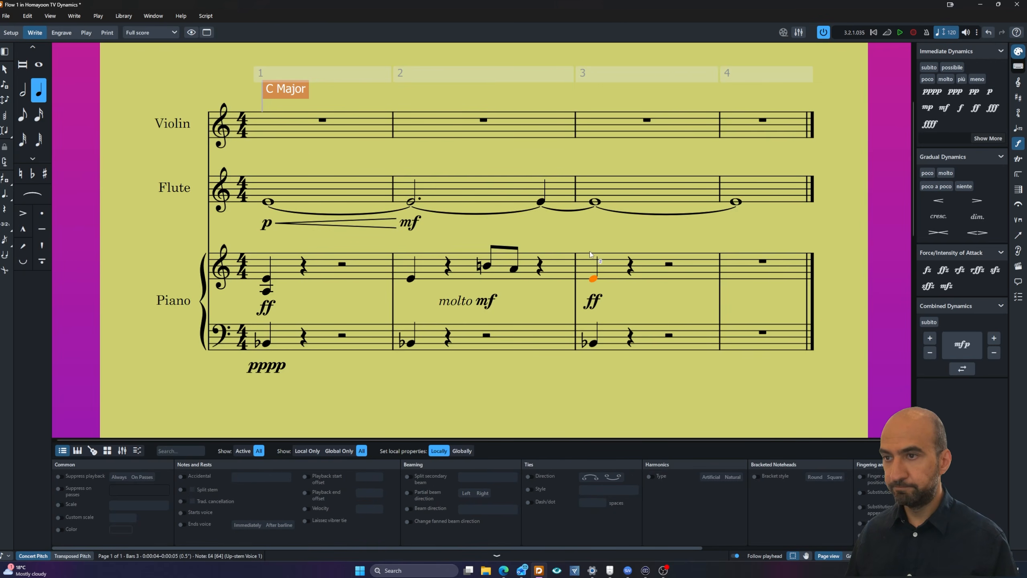
click(540, 202)
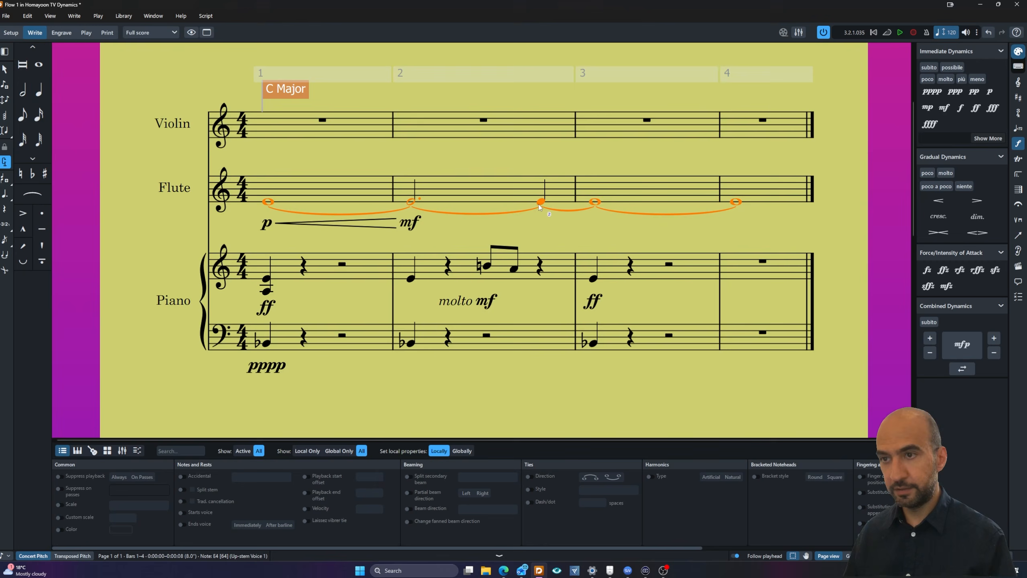
key(Delete)
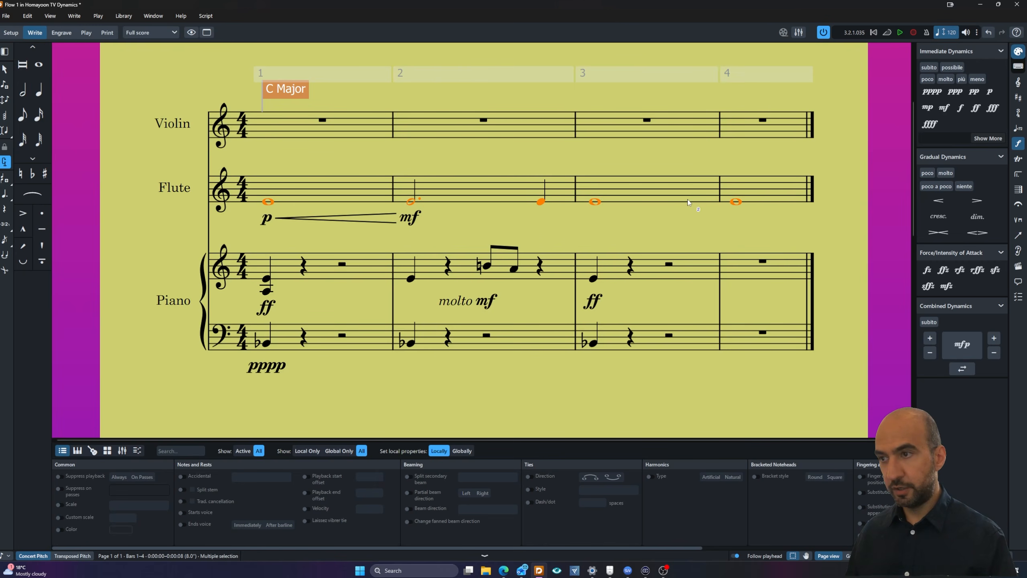
Step: Tie the flute's bar 1 whole note through both bar 2 notes to the whole note in bar 3
click(267, 203)
key(t)
key(t)
key(t)
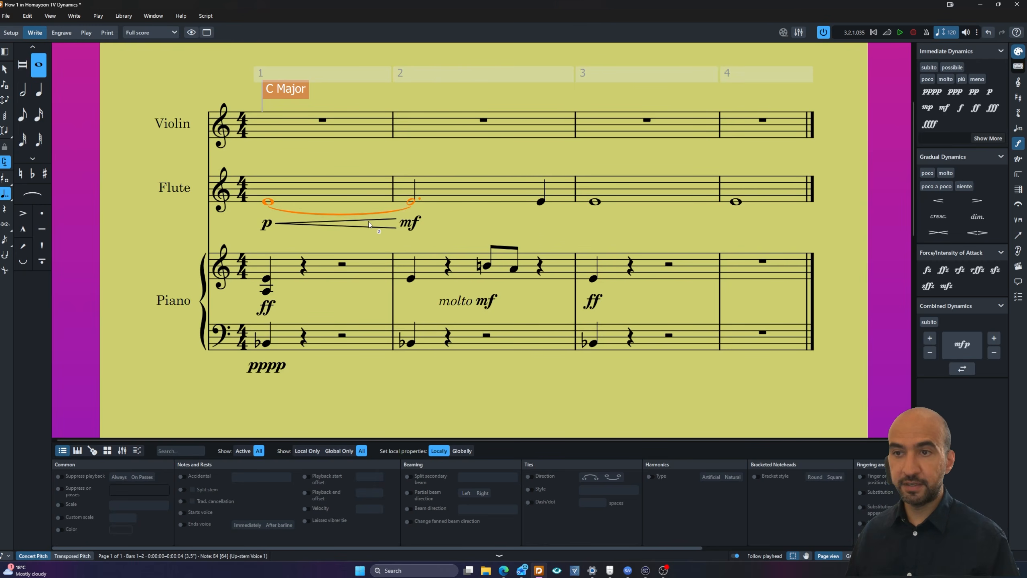
Step: Add a p dynamic to the flute's untied whole note in bar 4
click(737, 202)
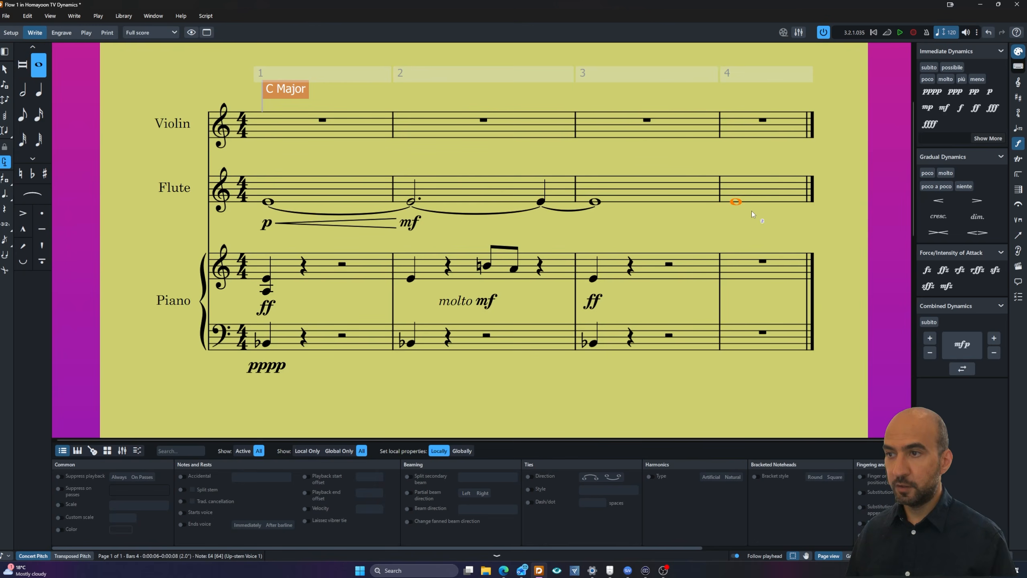
key(shift+d)
text(p)
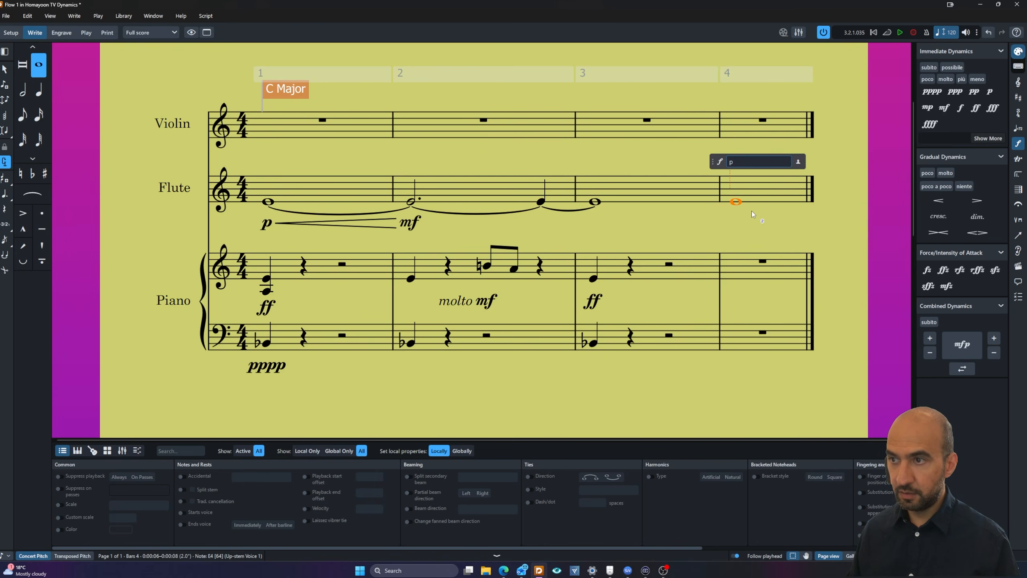
key(Return)
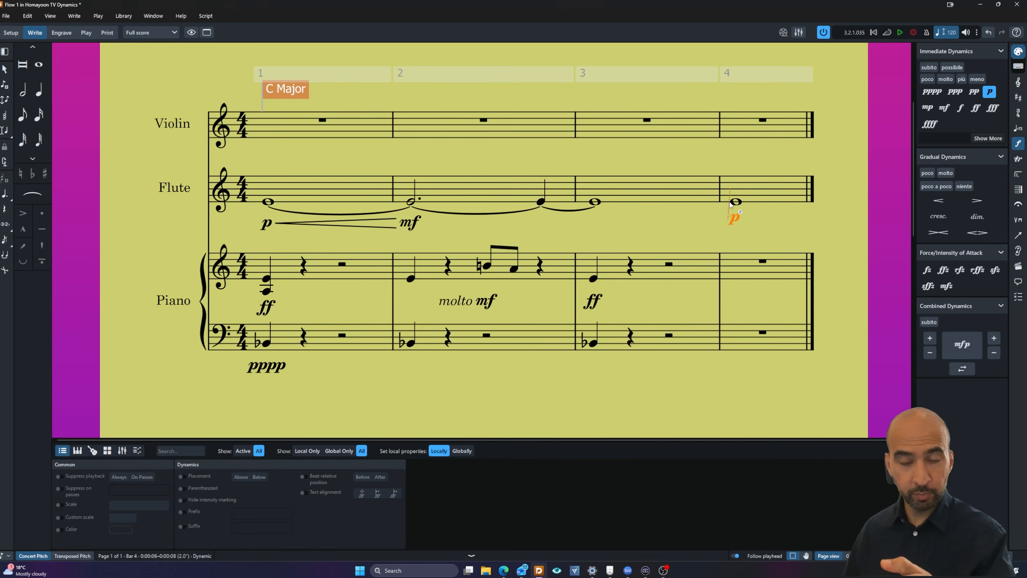
Step: Move the flute's p dynamic from bar 4 back to the tied quarter note in bar 2
key(alt+Left)
key(alt+Left)
key(alt+Left)
key(alt+Left)
key(alt+Left)
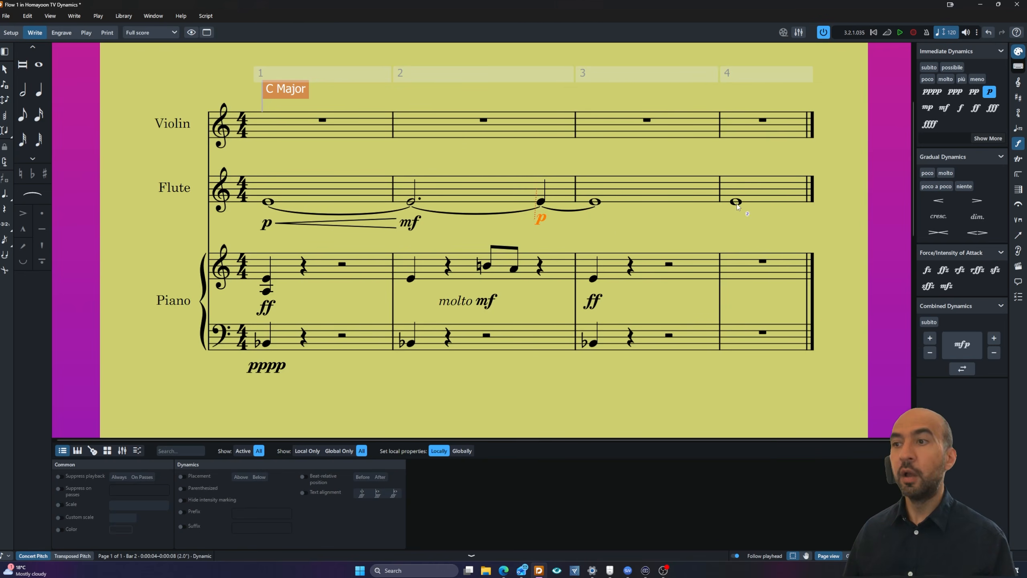
Step: Extend the flute's tie chain to the bar 4 whole note and delete the p dynamic under bar 2's quarter note
click(555, 215)
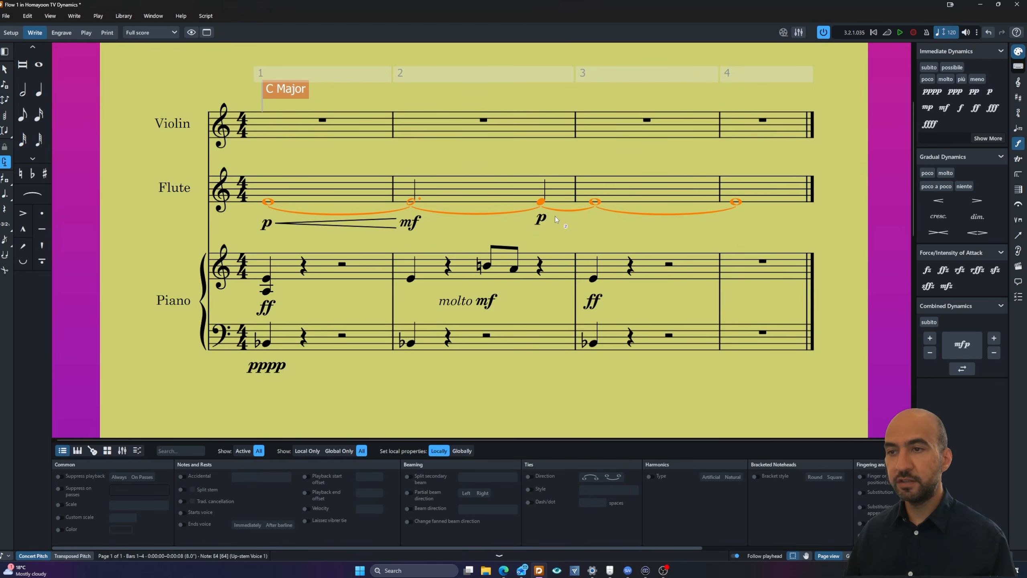
click(537, 221)
key(Delete)
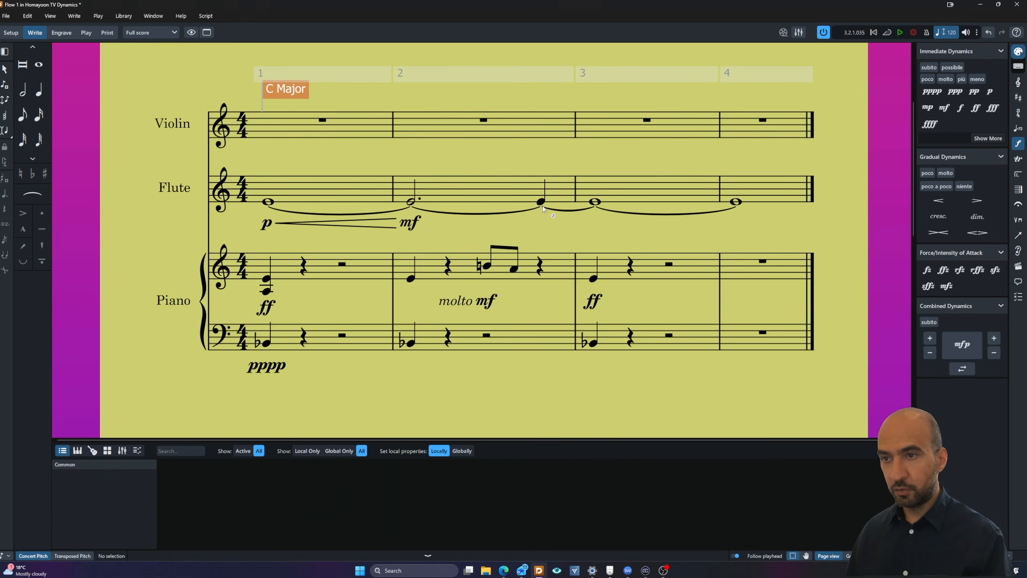
Step: Try to add a p dynamic at the flute's tied quarter note in bar 2
click(546, 201)
key(shift+d)
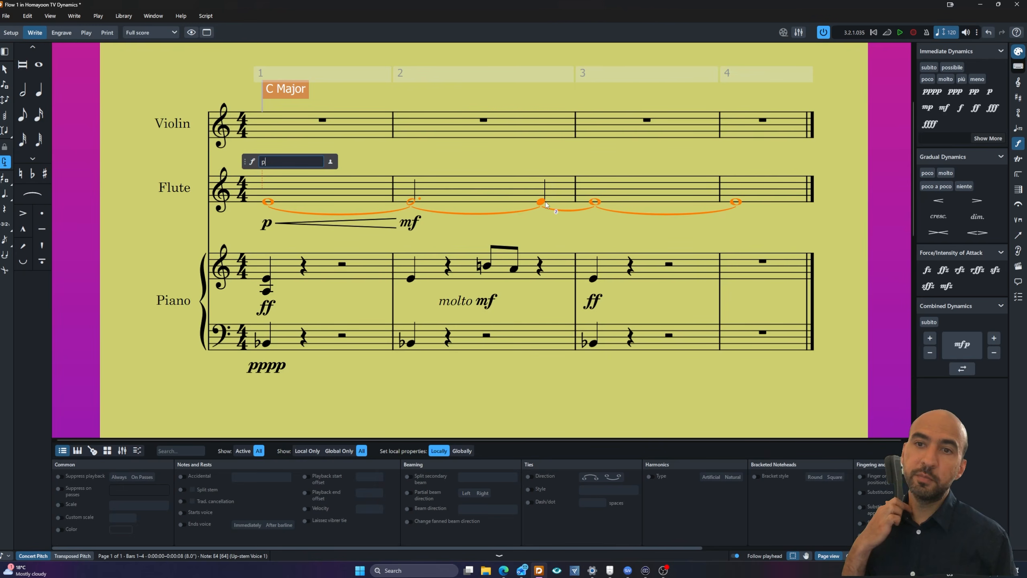
key(Return)
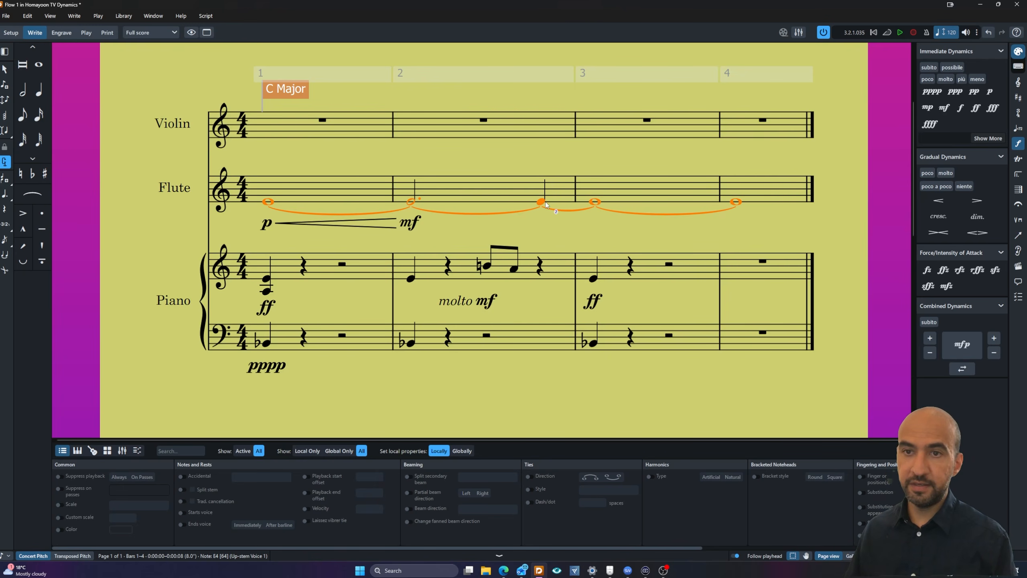
Step: Remove the flute's ties across bars 1 to 4 and add a p dynamic to the quarter note in bar 2
key(Delete)
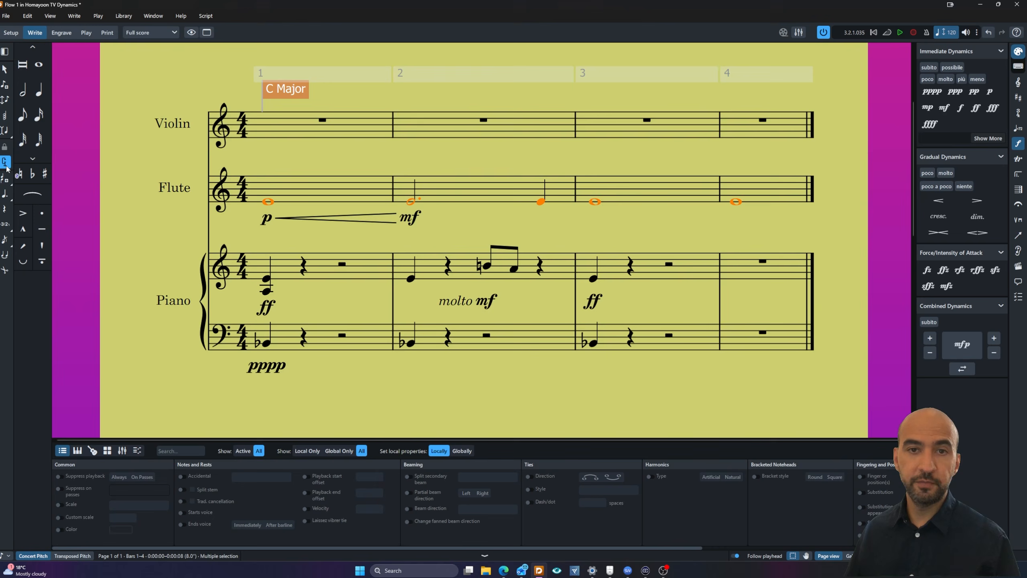
click(542, 202)
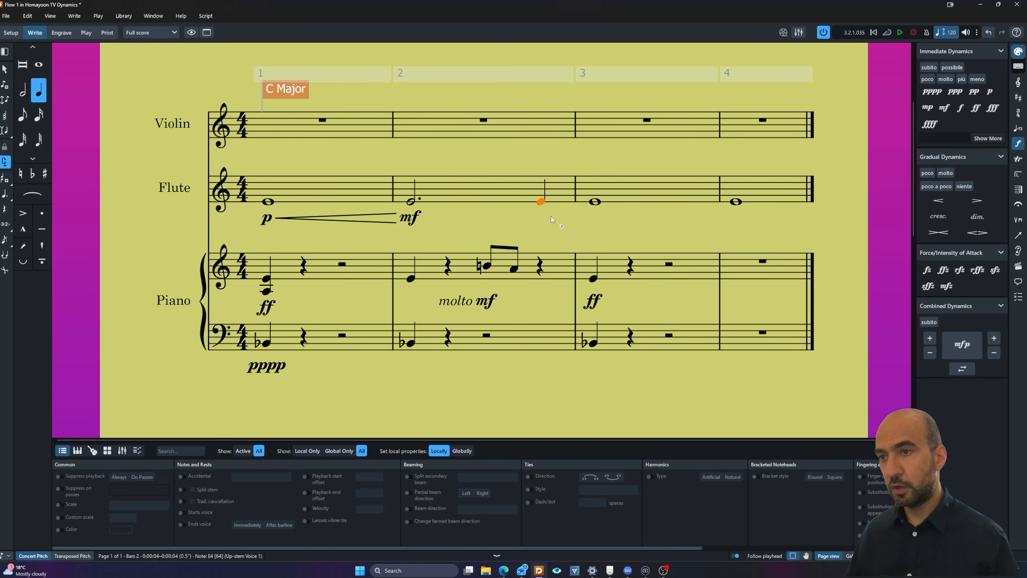
key(shift+d)
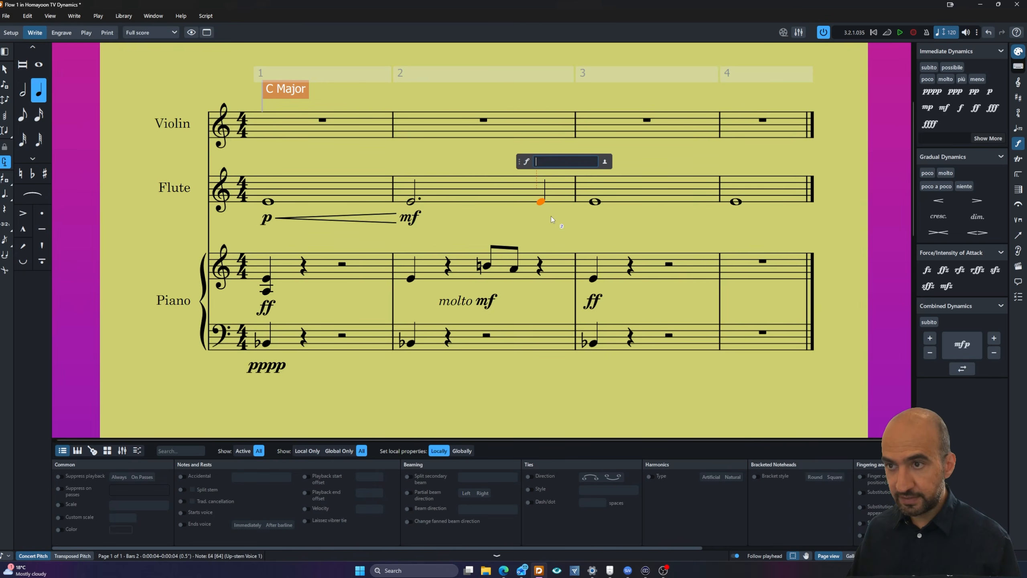
text(p)
key(Return)
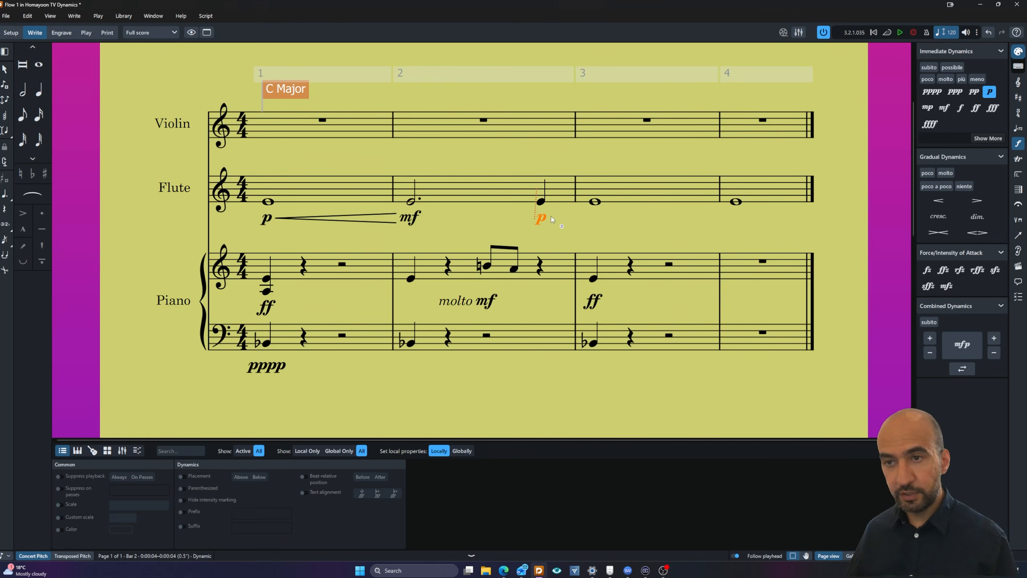
click(442, 237)
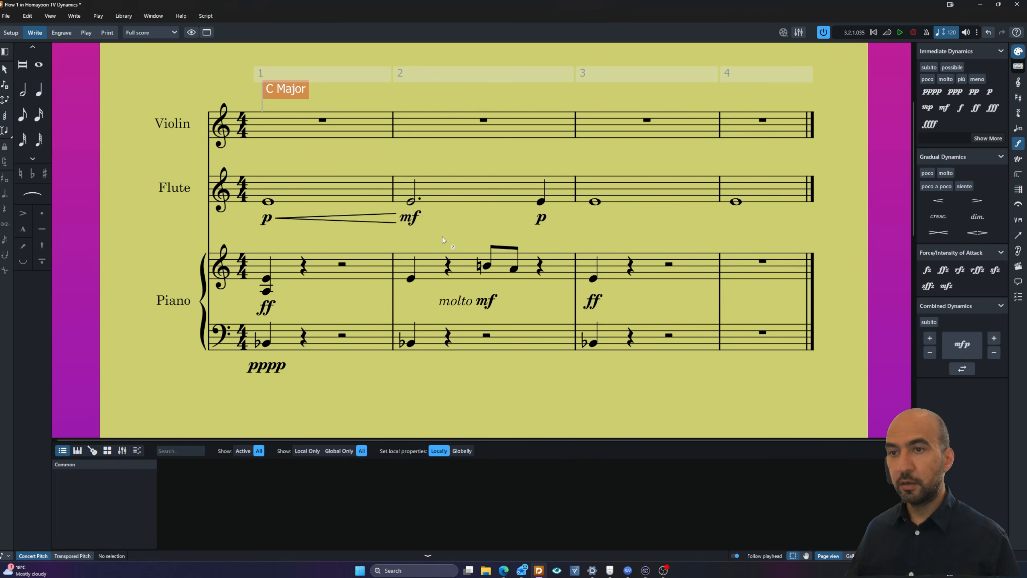
Step: Edit the flute's mf dynamic in bar 2 to mf> so that a diminuendo hairpin follows it
double_click(416, 219)
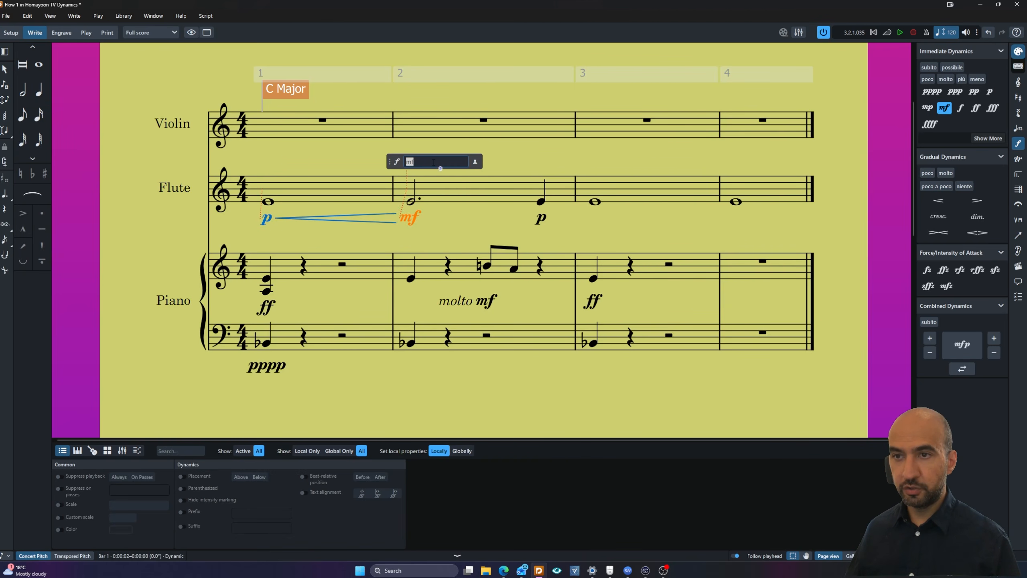
click(434, 162)
text(>)
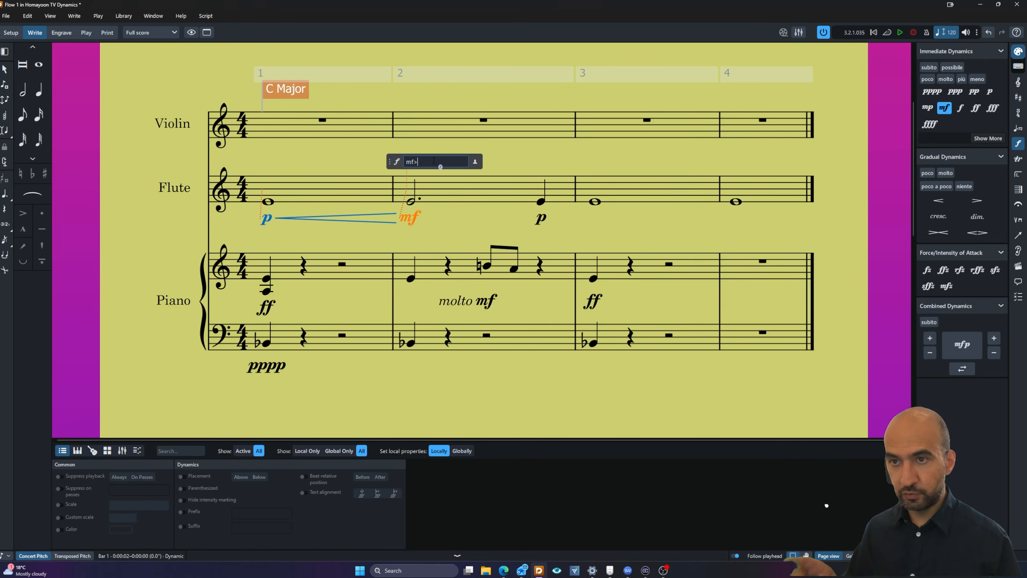
key(Return)
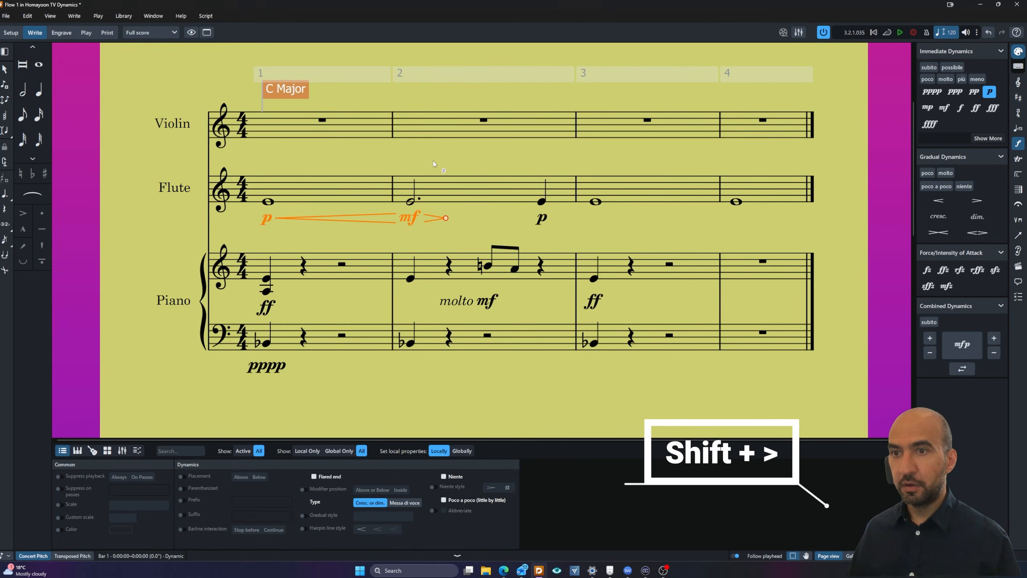
Step: Extend the end of the flute's diminuendo hairpin to the p dynamic under bar 2's quarter note
click(466, 224)
click(446, 219)
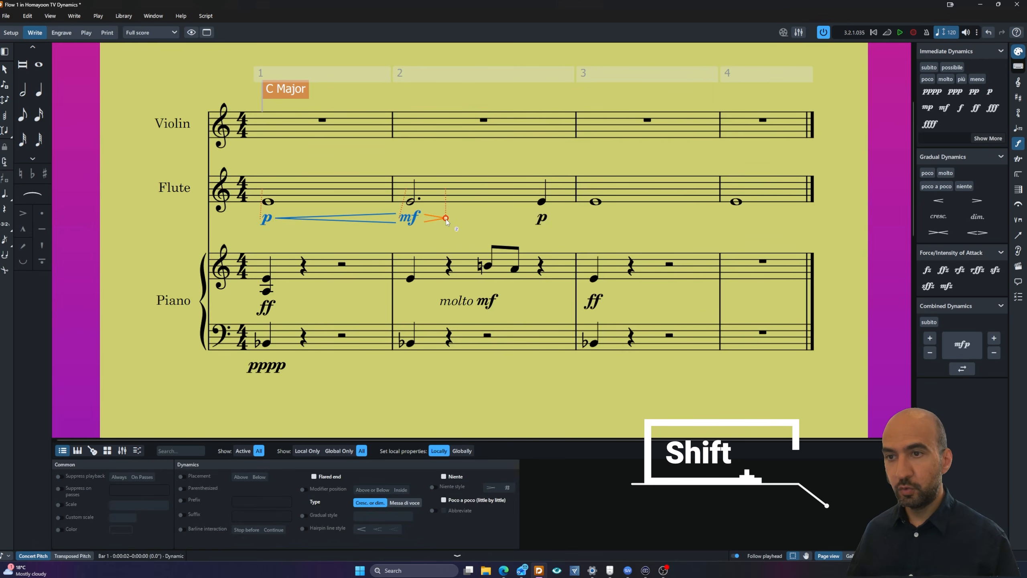
drag(530, 214, 546, 217)
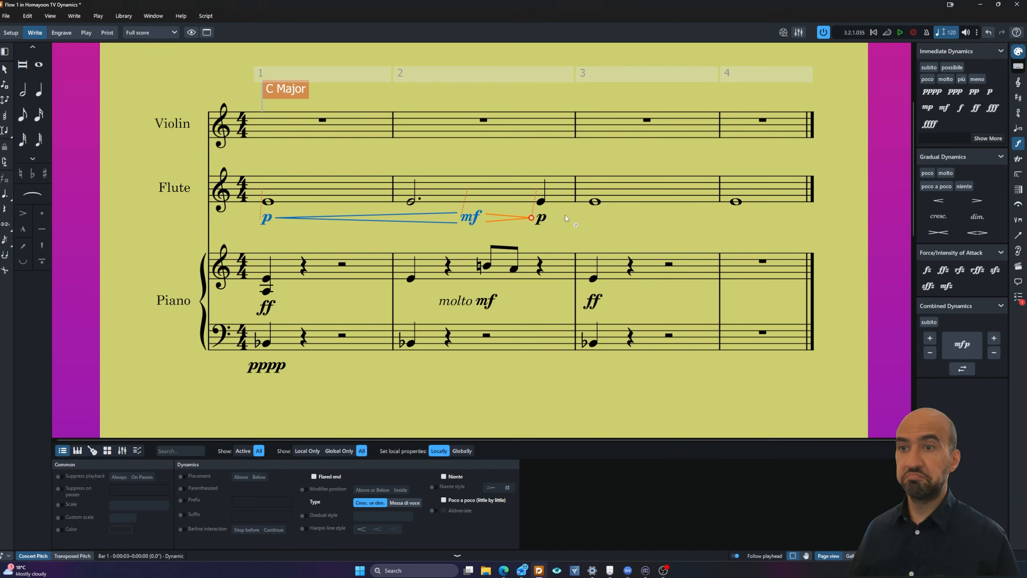
Step: Move the flute's mf dynamic back to the dotted half note at the start of bar 2
click(470, 216)
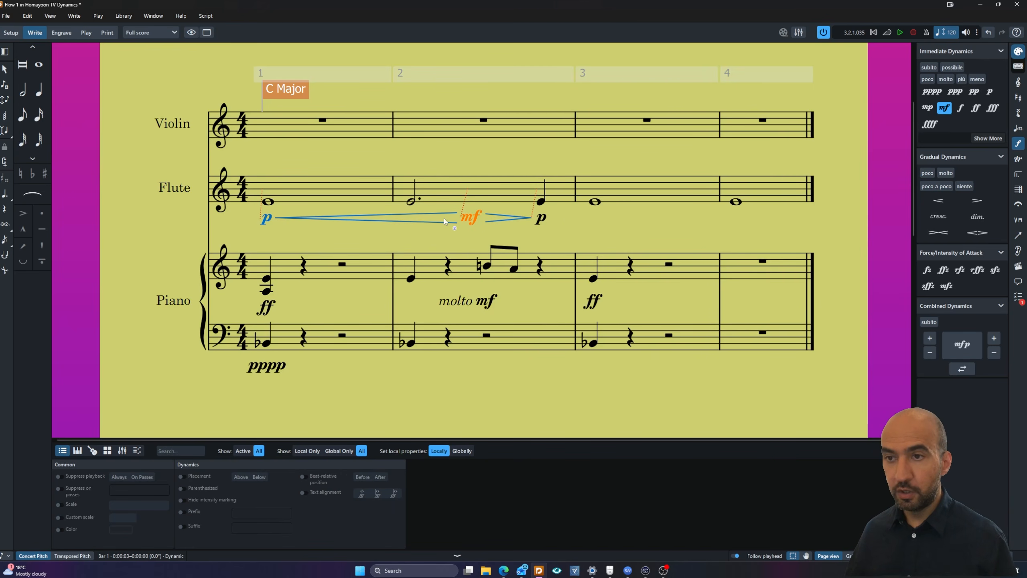
drag(444, 219, 389, 220)
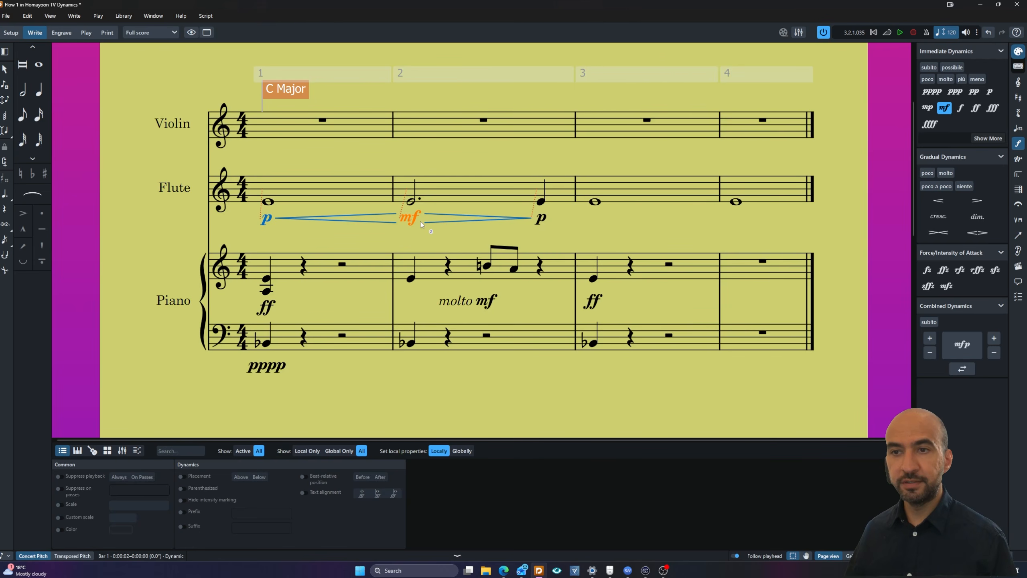
click(448, 228)
click(528, 222)
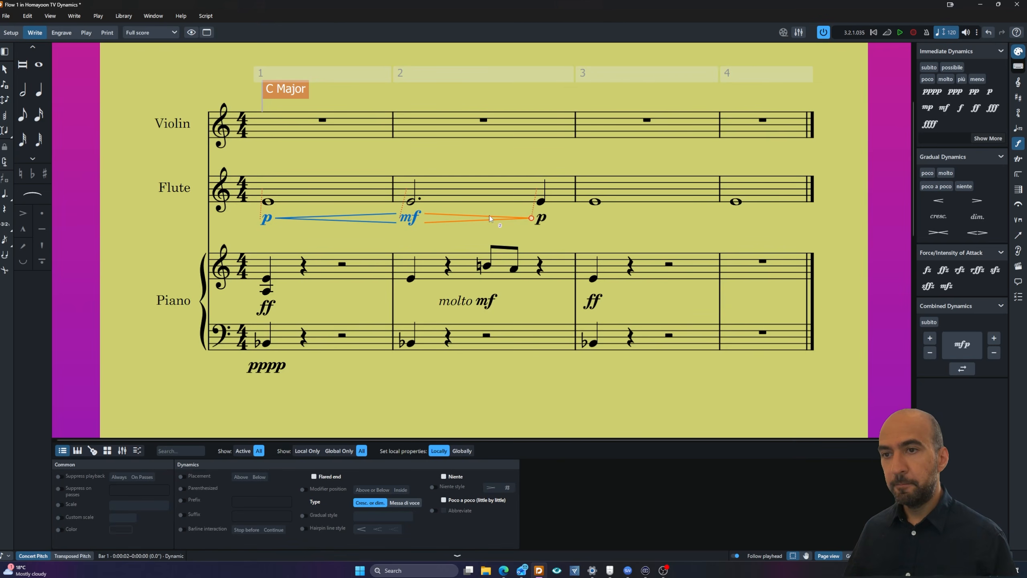
click(542, 218)
Step: Add a crescendo hairpin under the flute's whole note in bar 3
click(595, 201)
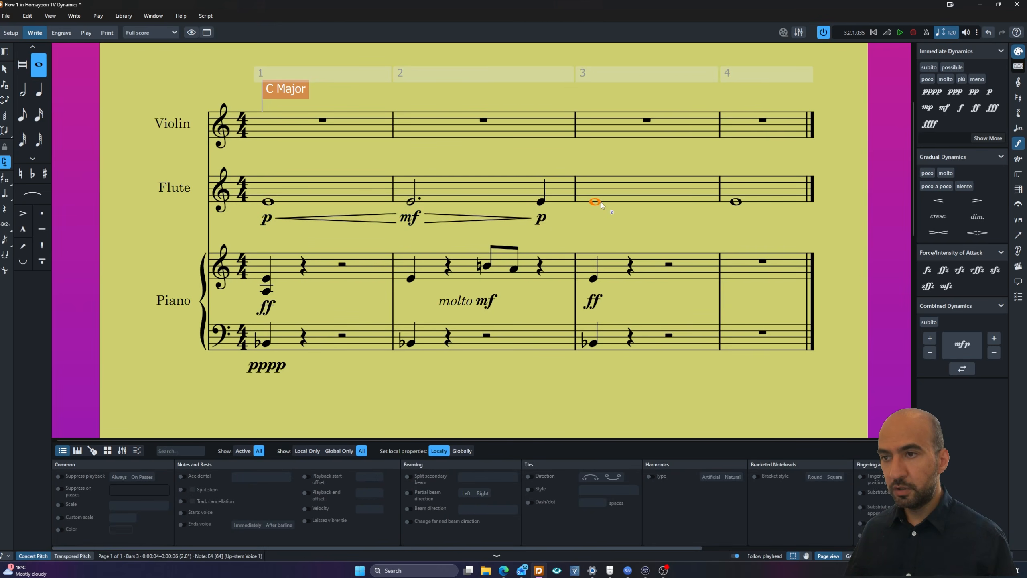
key(shift+comma)
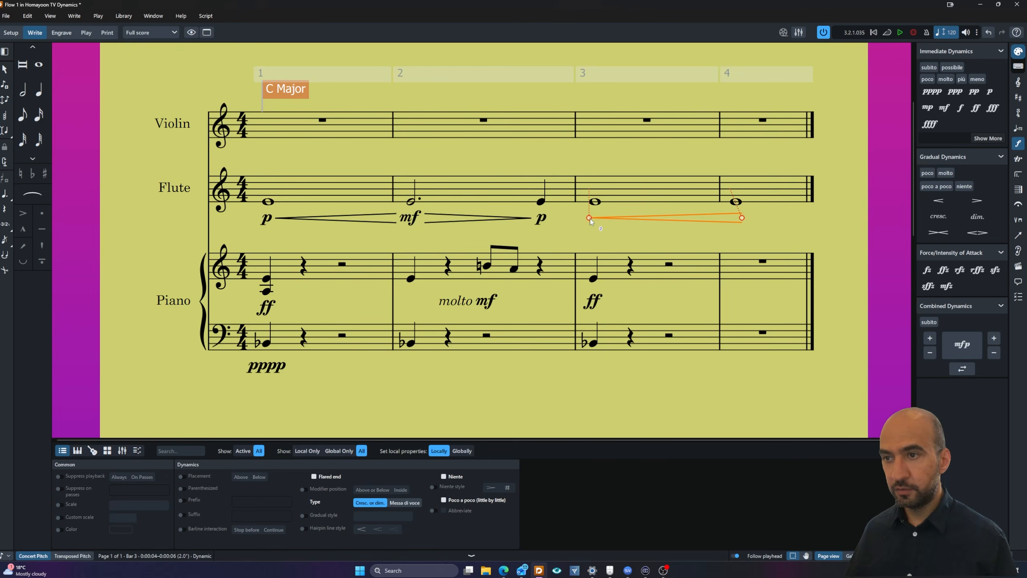
Step: Extend the start of the flute's last crescendo hairpin back to bar 2's p and add an mf dynamic at bar 4's whole note
key(ctrl+alt+shift+Left)
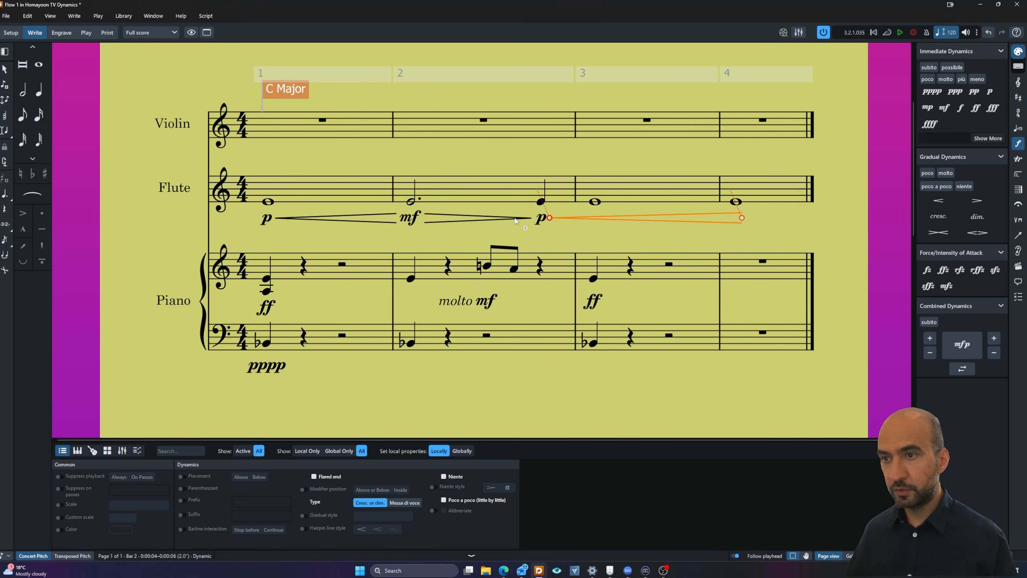
click(742, 201)
key(shift+d)
text(mf)
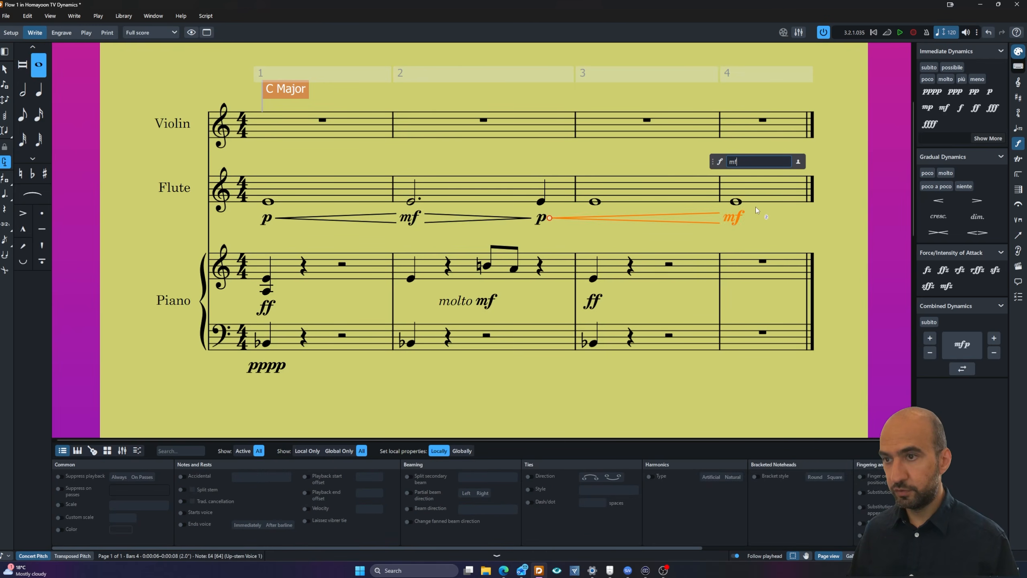
key(Return)
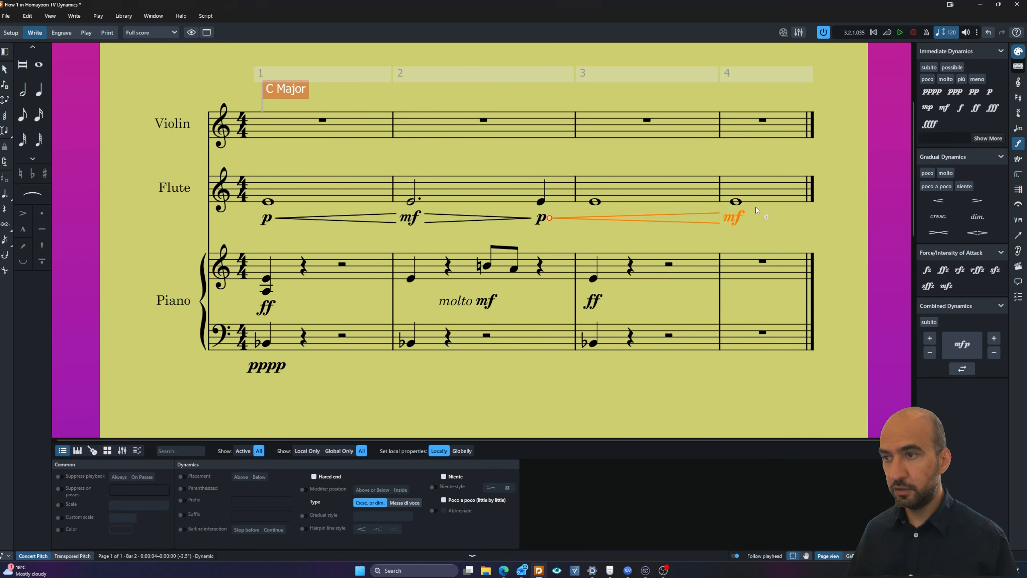
Step: Tie all the flute's notes from the whole note in bar 1 through the whole note in bar 4 into one chain
click(279, 204)
key(t)
key(t)
key(t)
key(t)
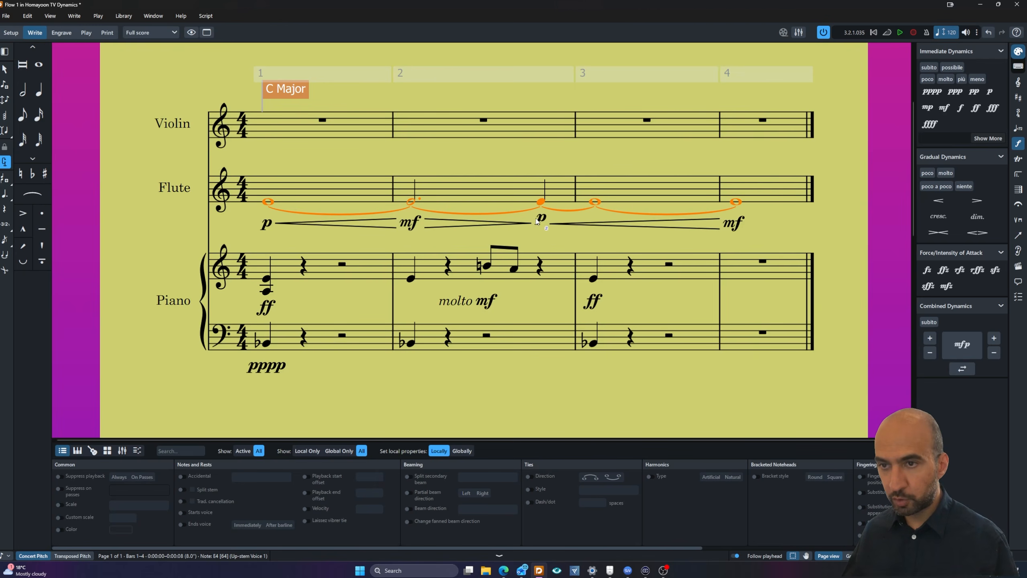
Step: Select all of the flute's dynamics and hairpins from the p in bar 1 to the mf in bar 4
click(275, 226)
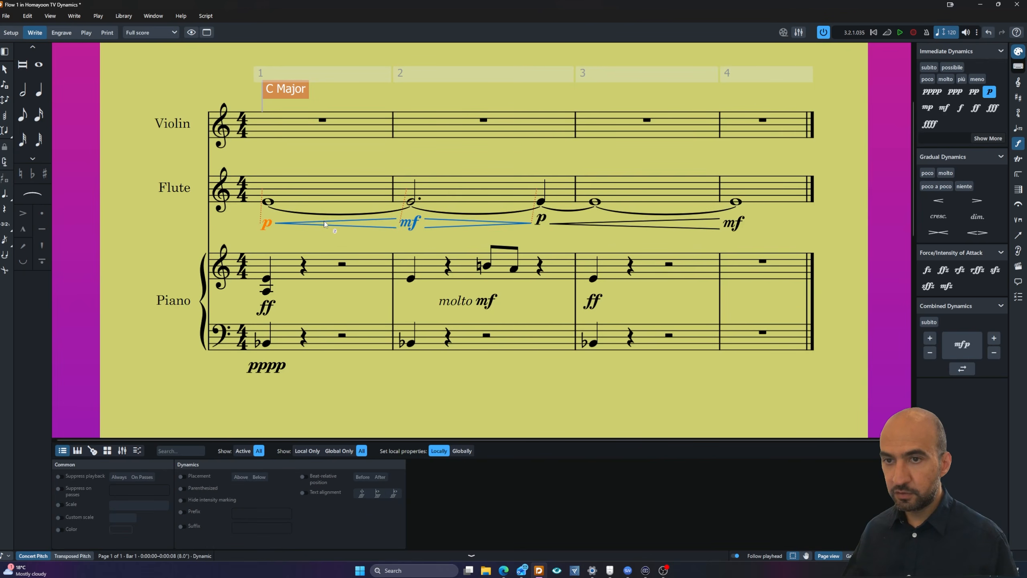
ctrl+click(450, 225)
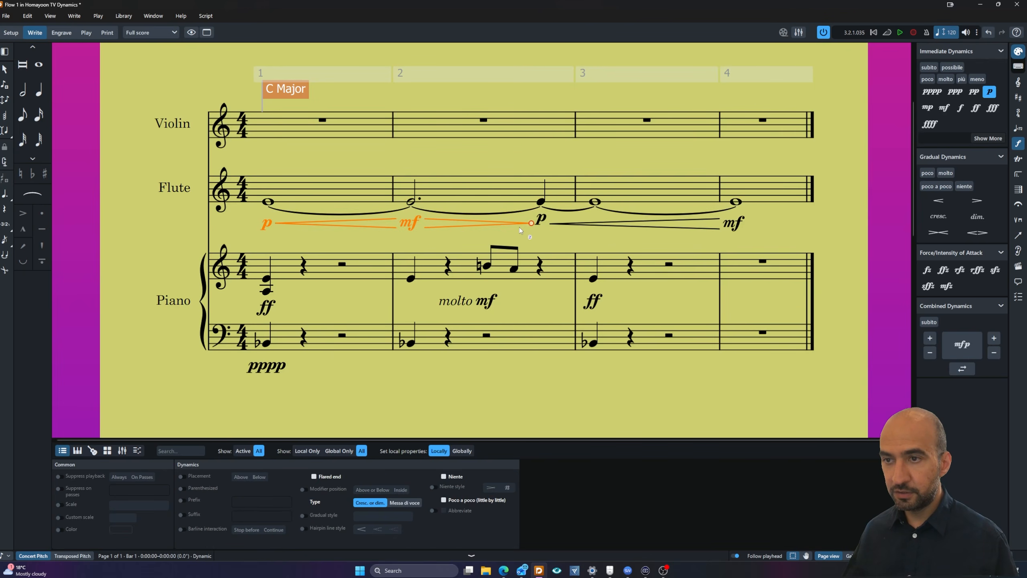
ctrl+click(542, 221)
ctrl+click(586, 224)
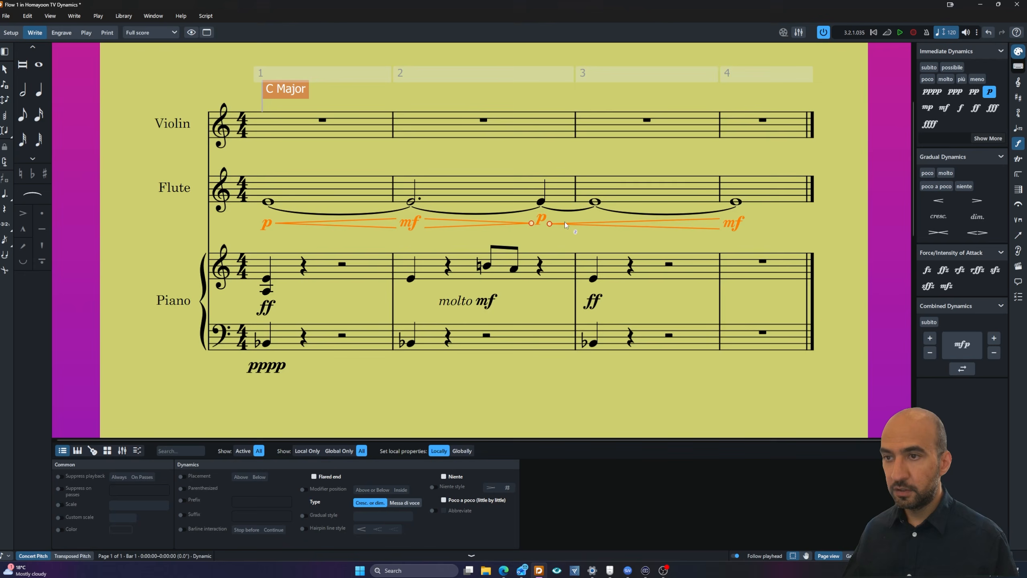
Step: Examine the dynamics commands that Write mode offers for the selected flute dynamics and hairpins
right_click(545, 213)
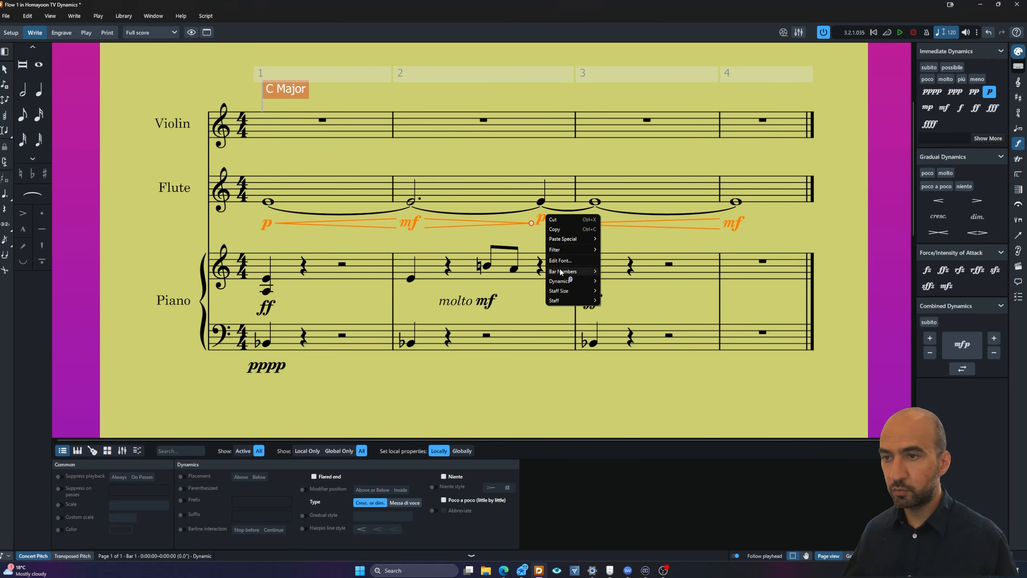
mouse_move(561, 281)
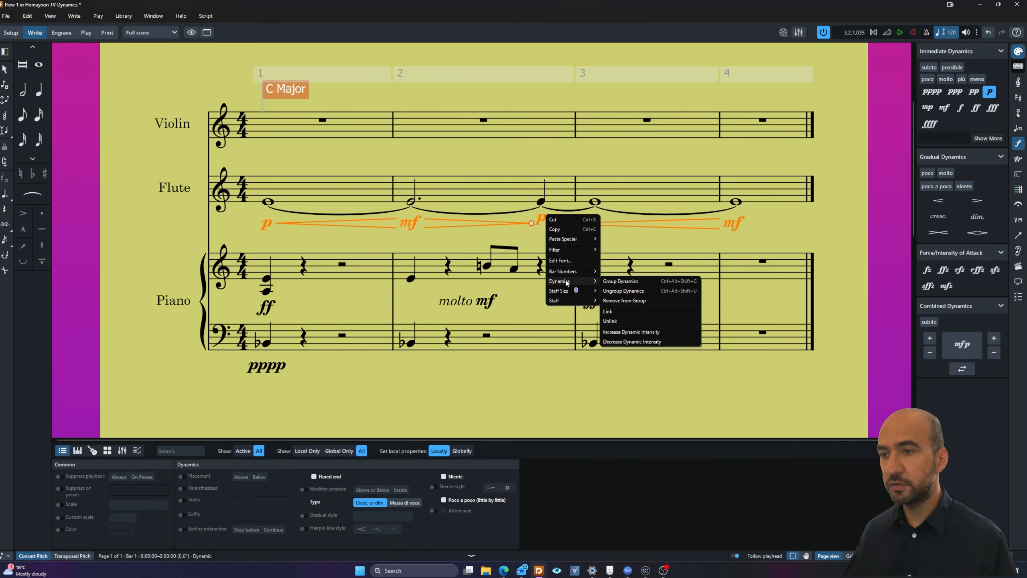
click(606, 310)
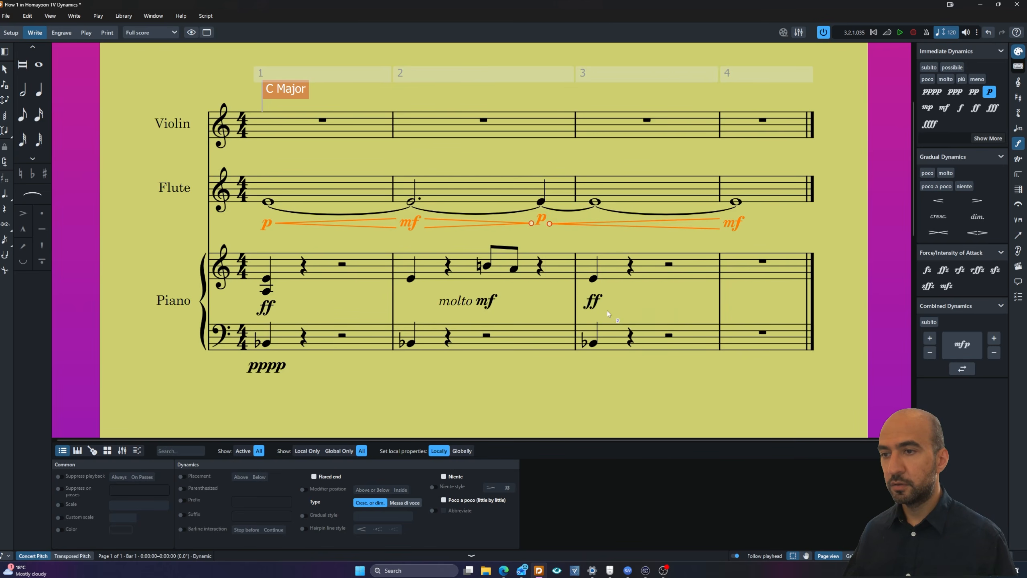
key(Escape)
click(541, 237)
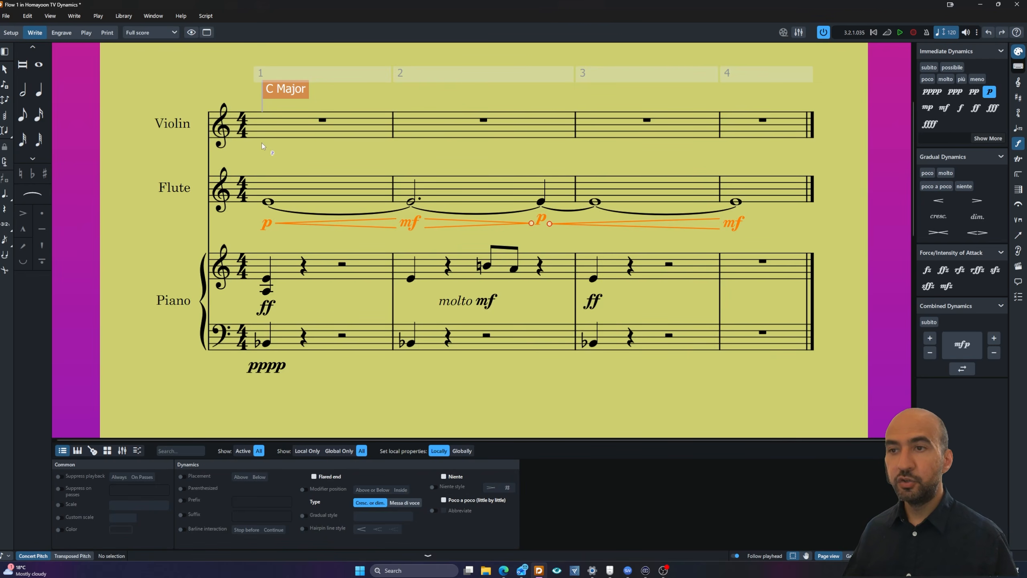
Step: Align the selected flute dynamics and hairpins in Engrave mode, and return to Write mode with nothing selected
click(67, 38)
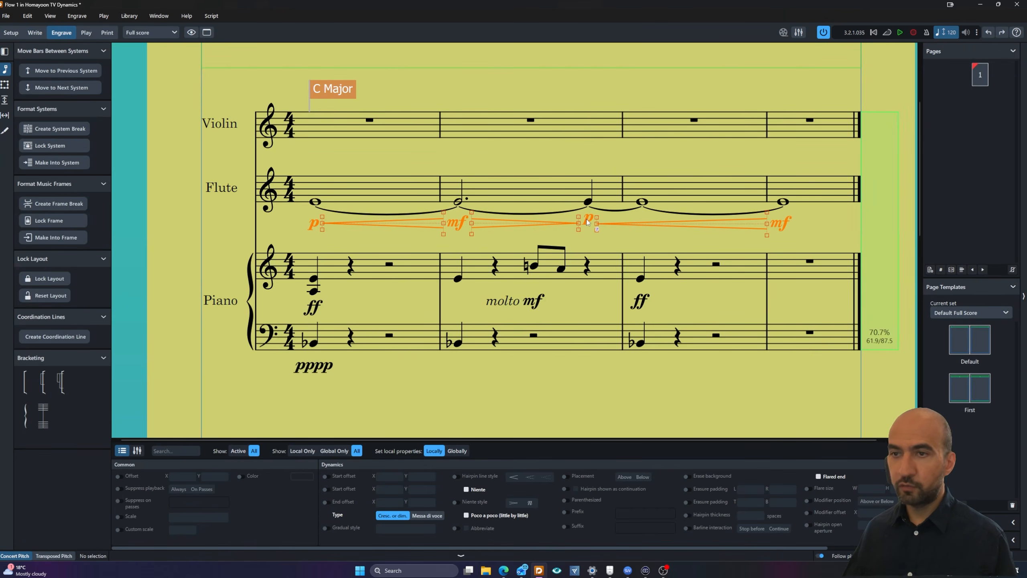
right_click(587, 222)
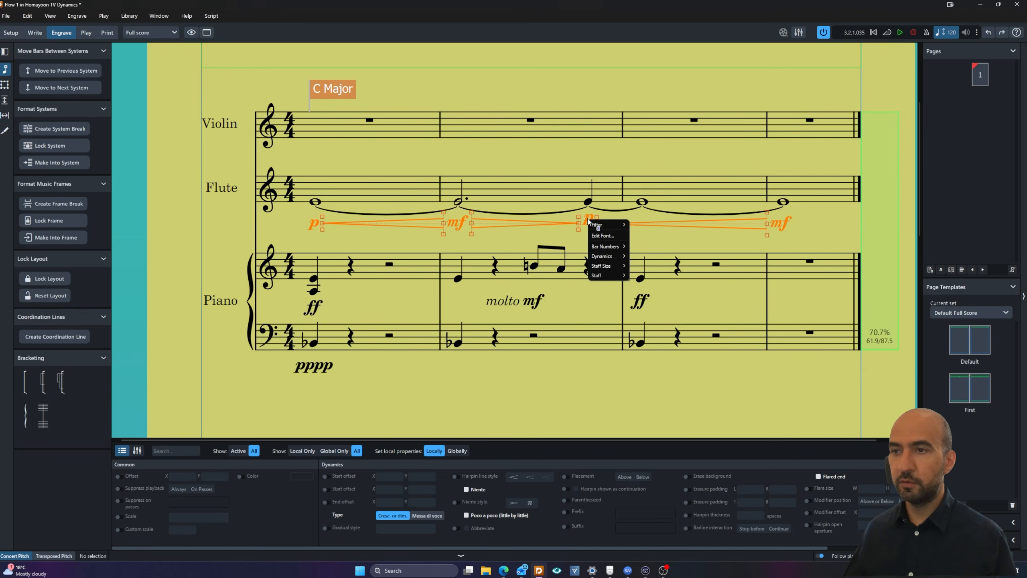
mouse_move(605, 259)
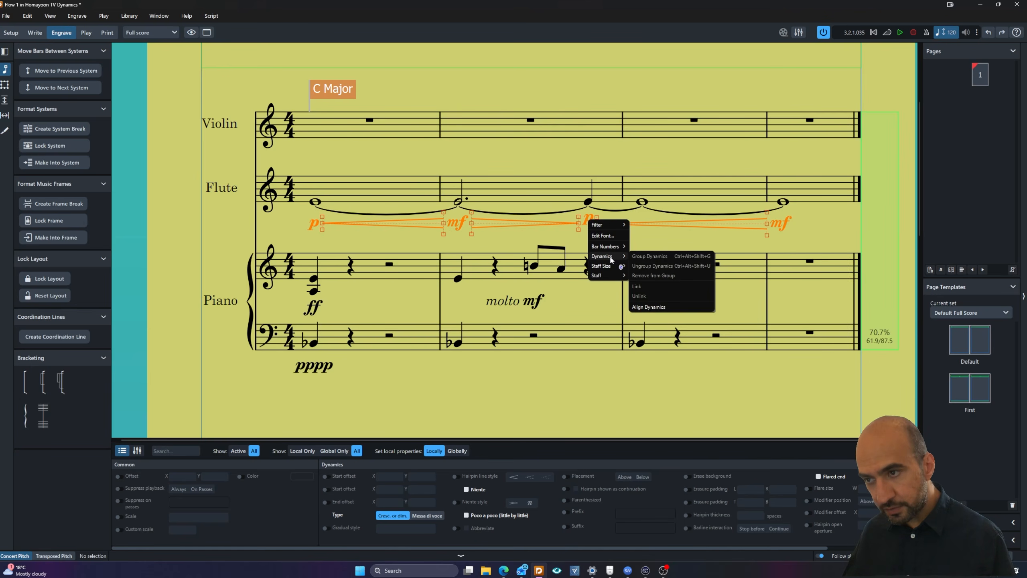
click(661, 308)
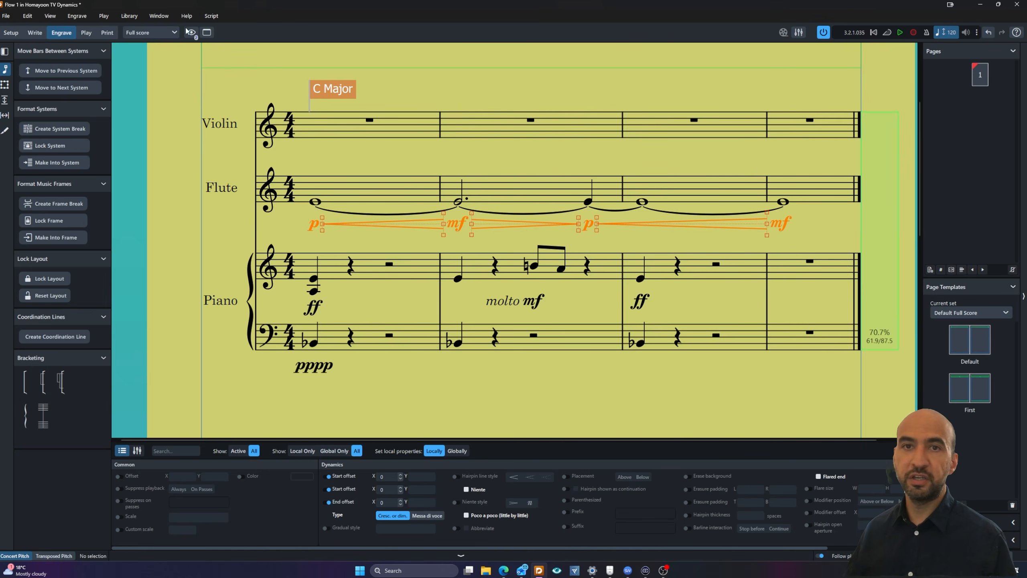
click(34, 32)
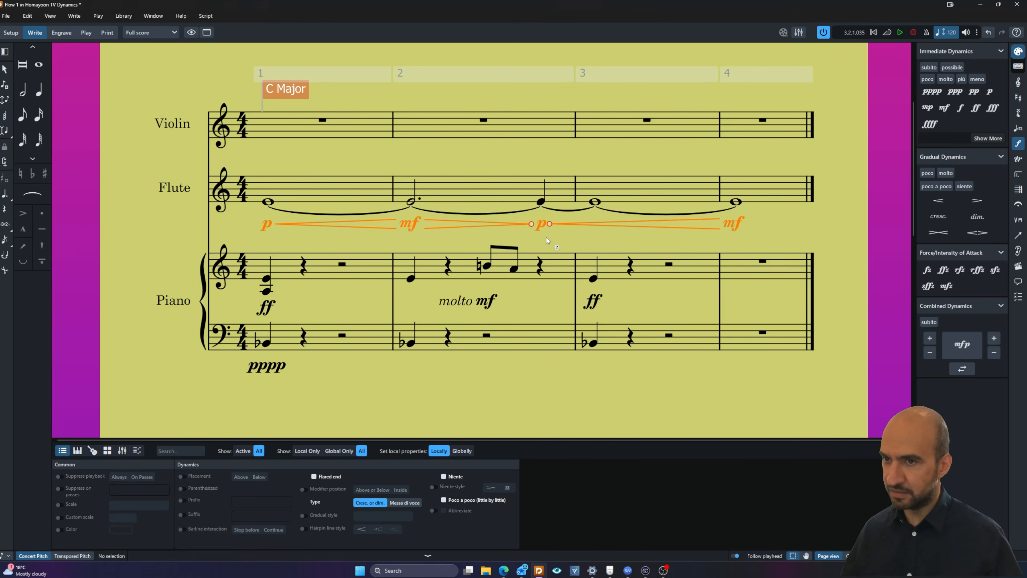
click(575, 238)
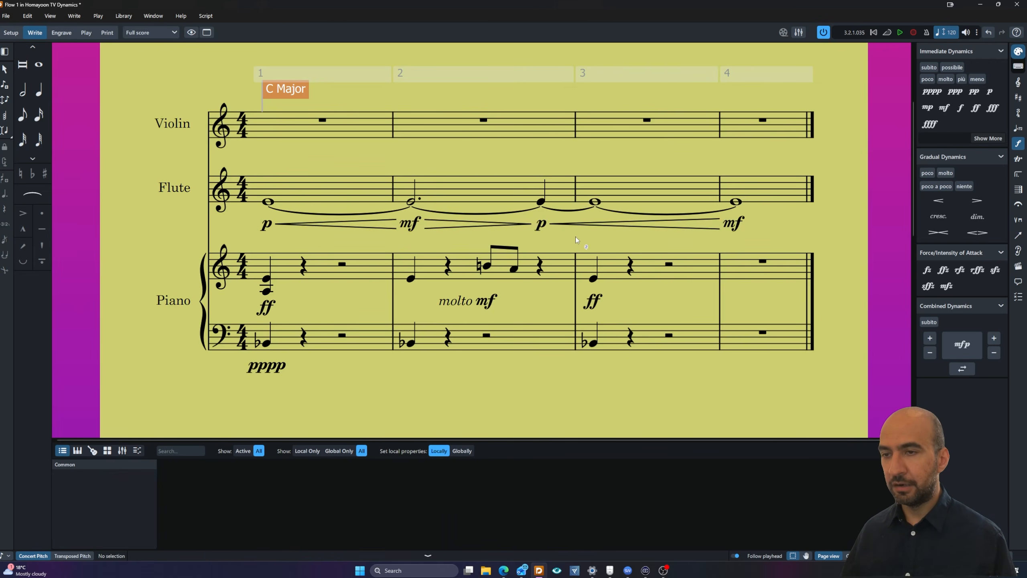